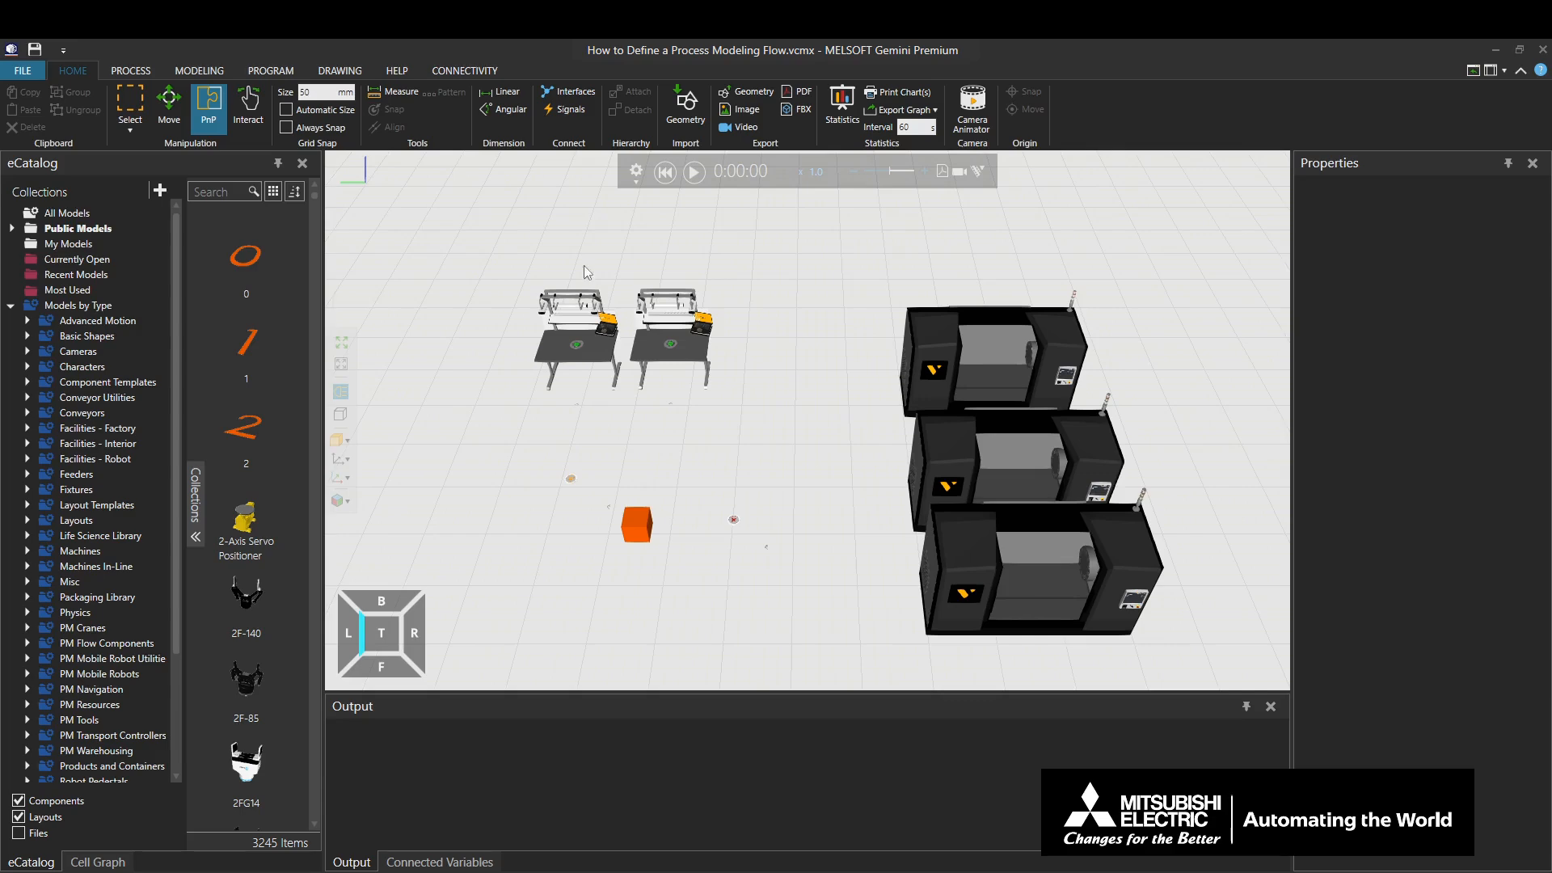
- Show the process flow editor and add the Feeder as the first step of Flow Group #1
left_click(129, 70)
left_click(607, 109)
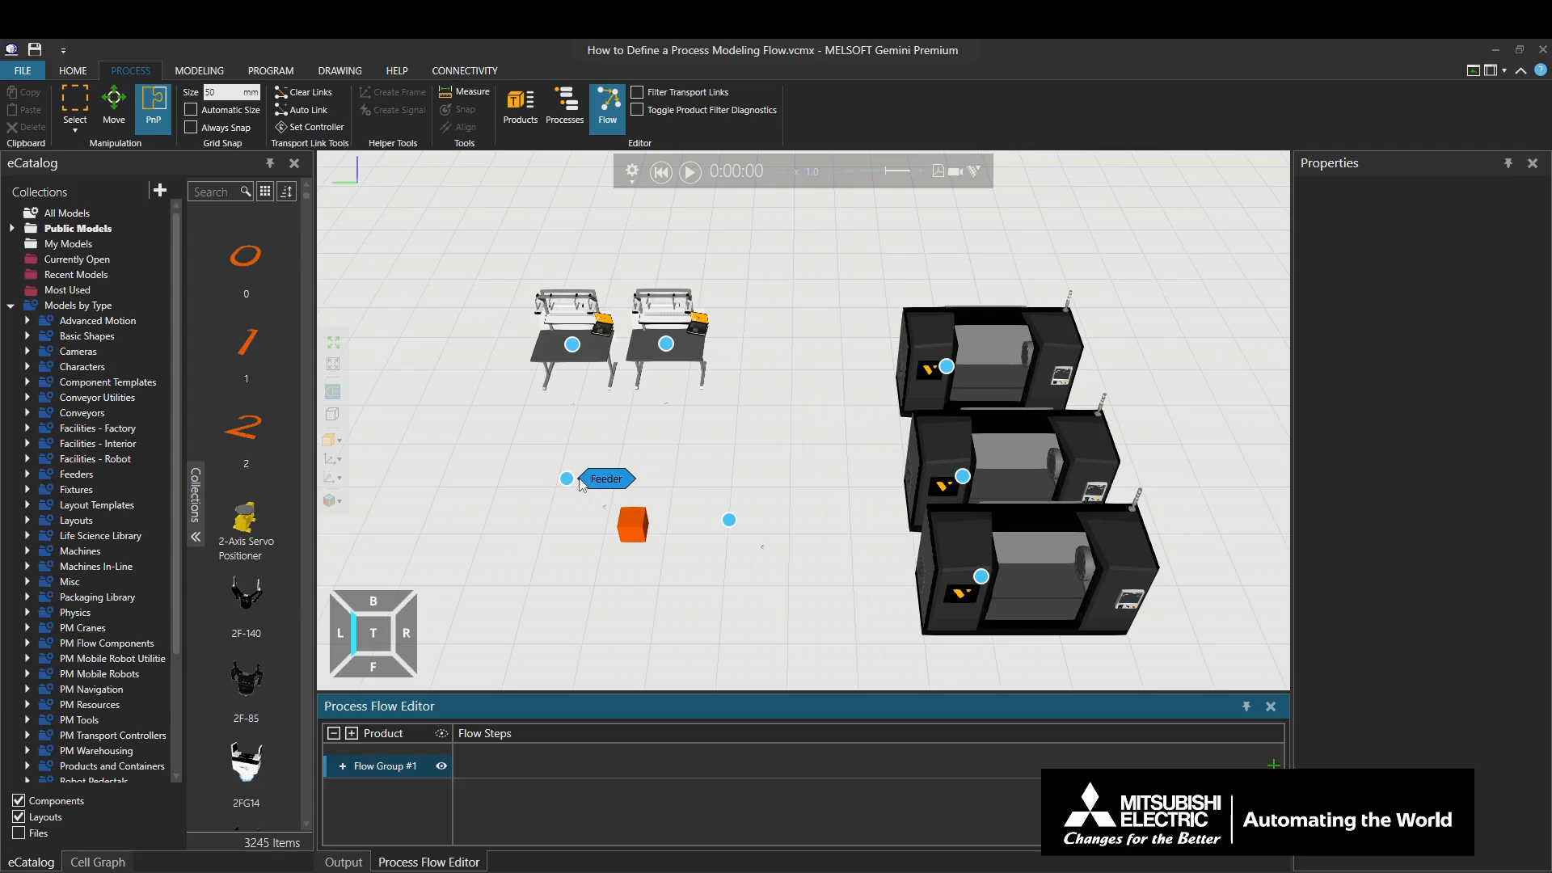
left_click(589, 481)
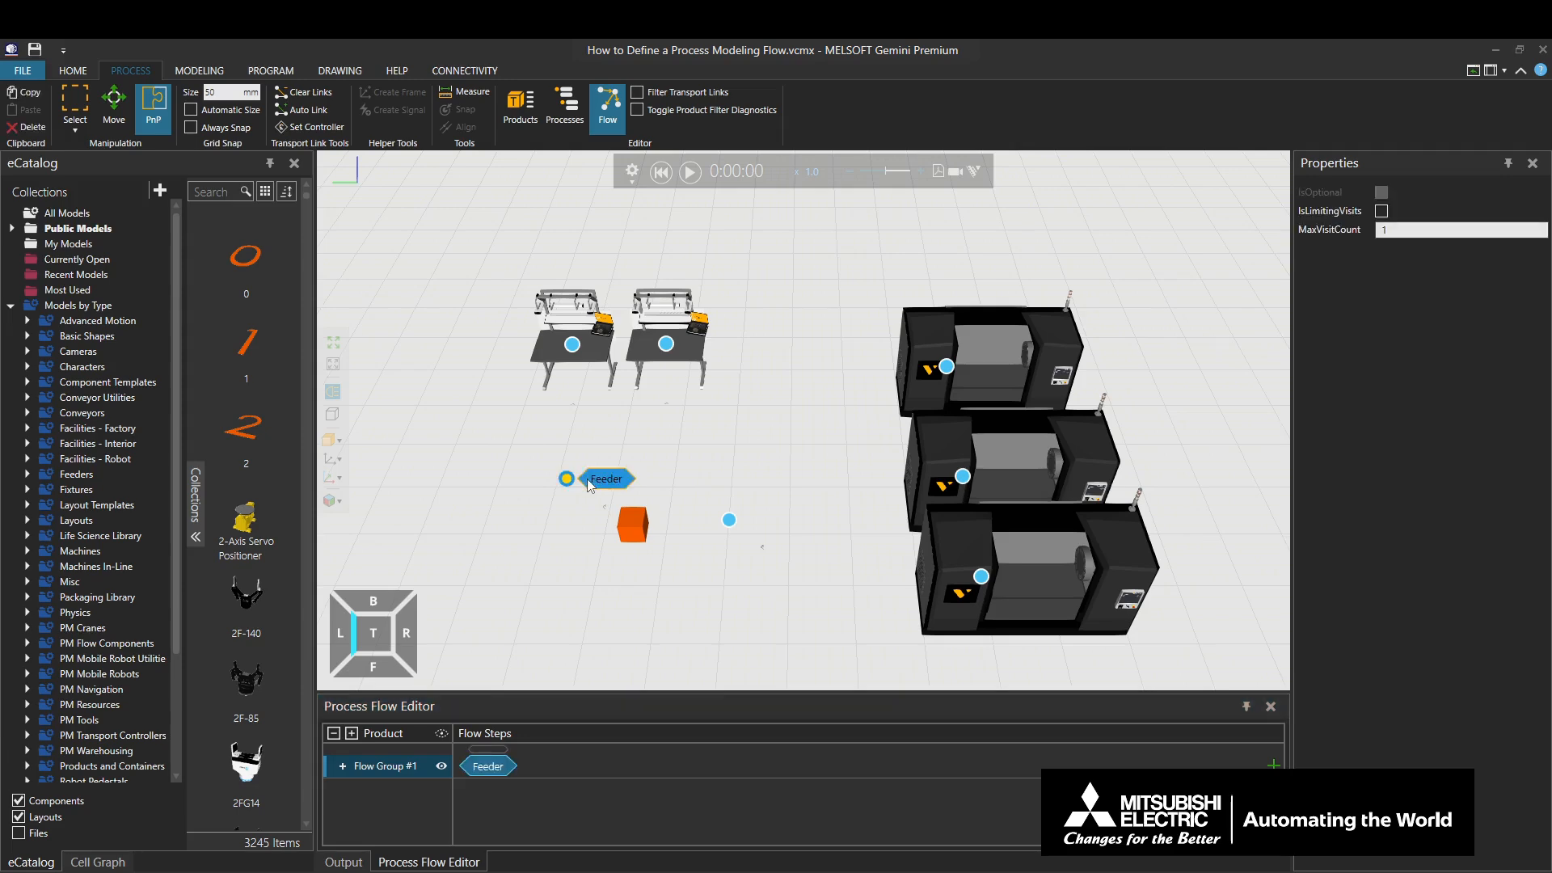
- Try adding ManualProcess and Parametric Lathe steps straight after the Feeder, and remove them from the flow
mouse_move(566, 478)
left_mouse_down()
mouse_move(579, 351)
mouse_move(667, 488)
mouse_move(639, 739)
mouse_move(595, 760)
left_mouse_up()
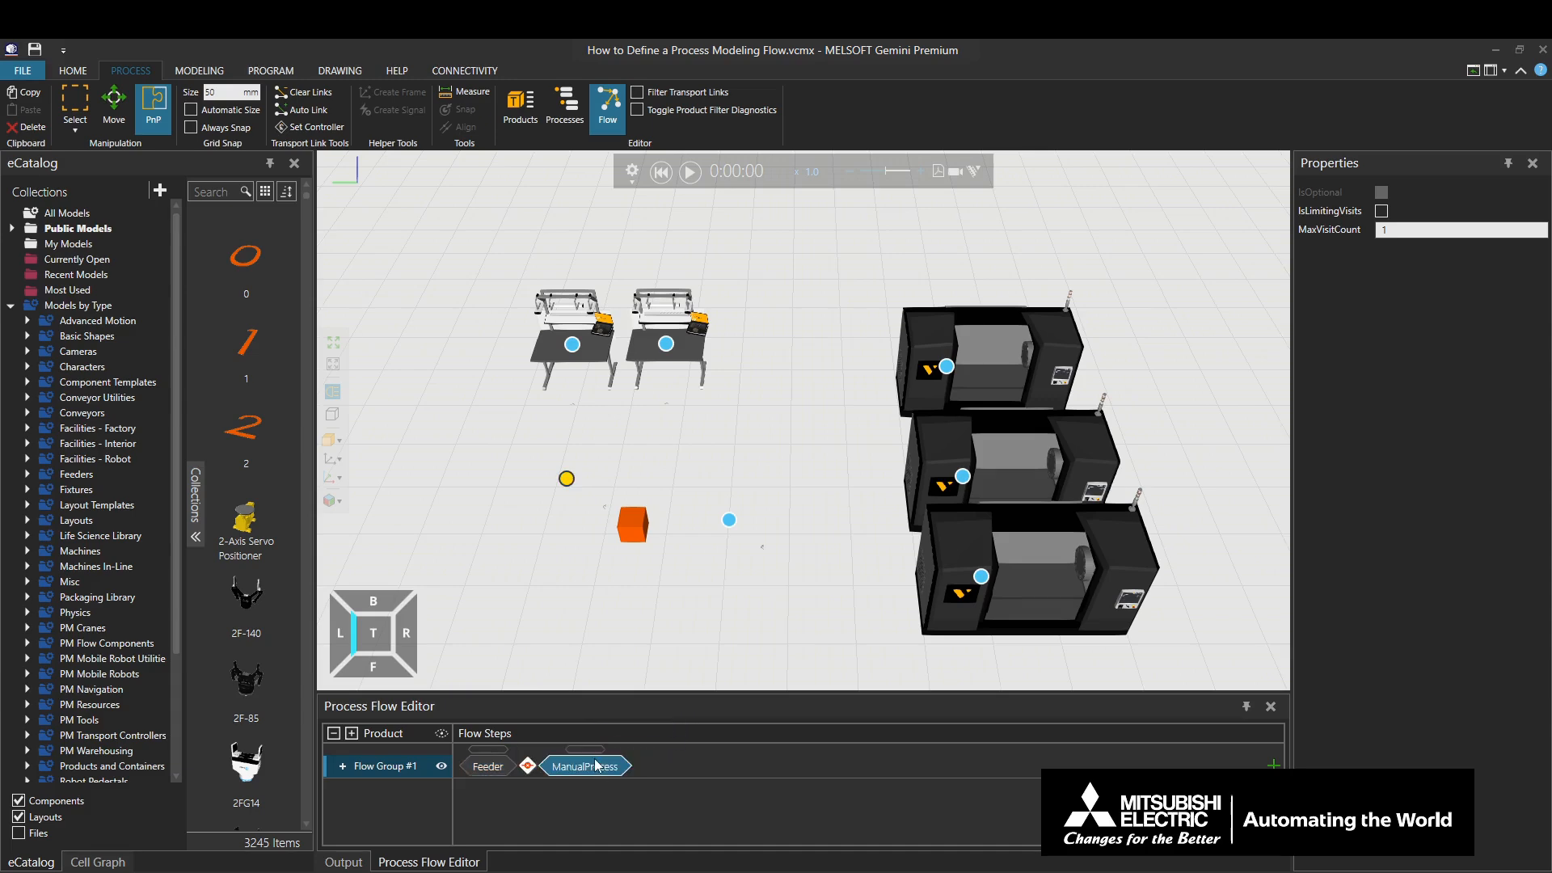
left_click(1275, 765)
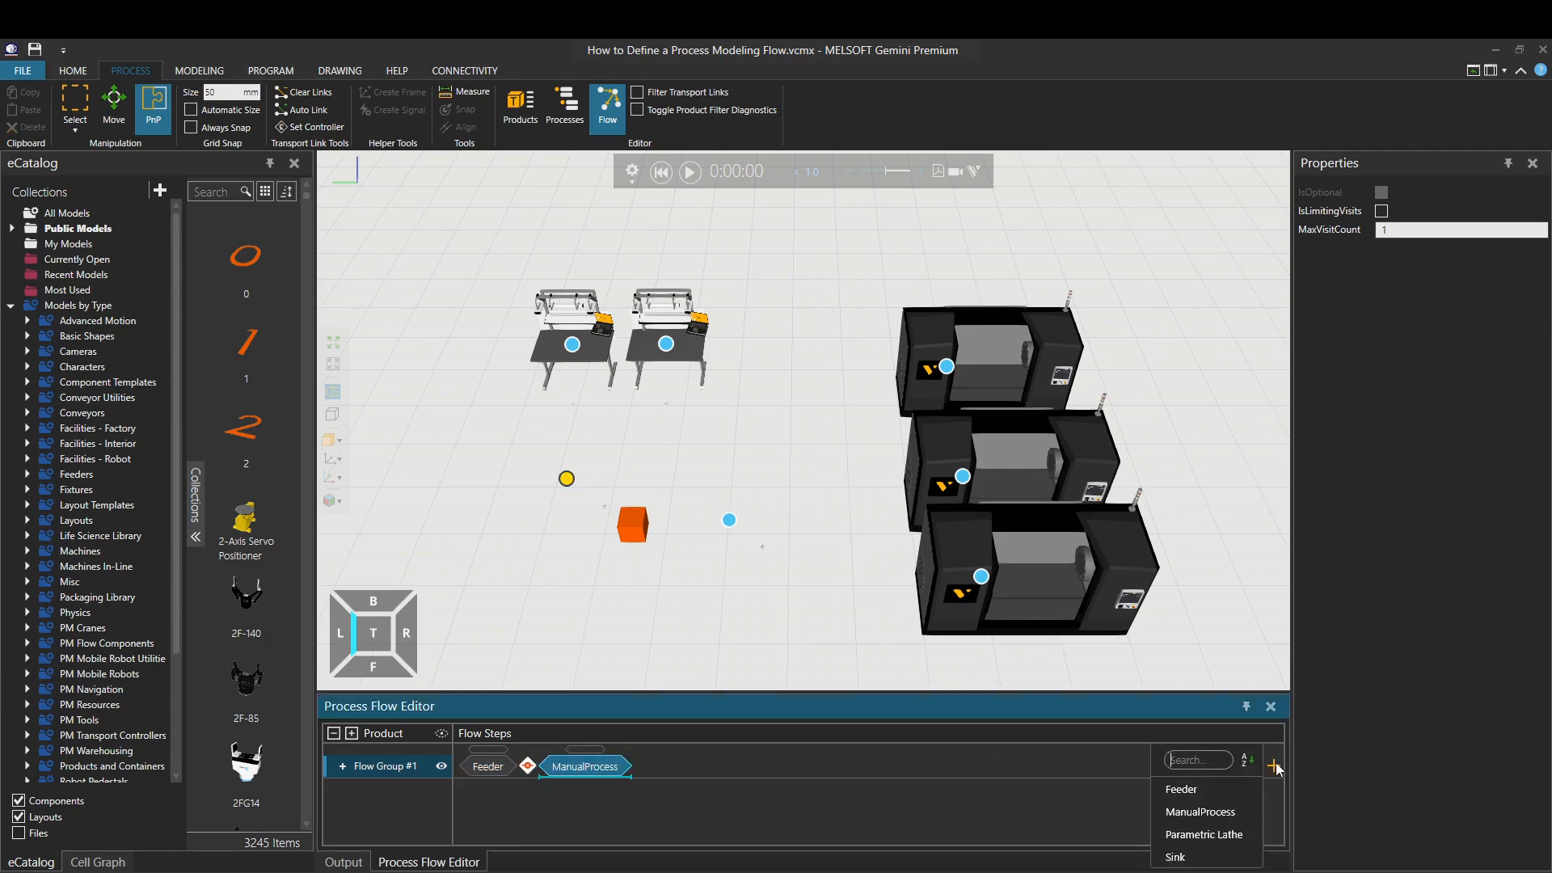
left_click(1225, 835)
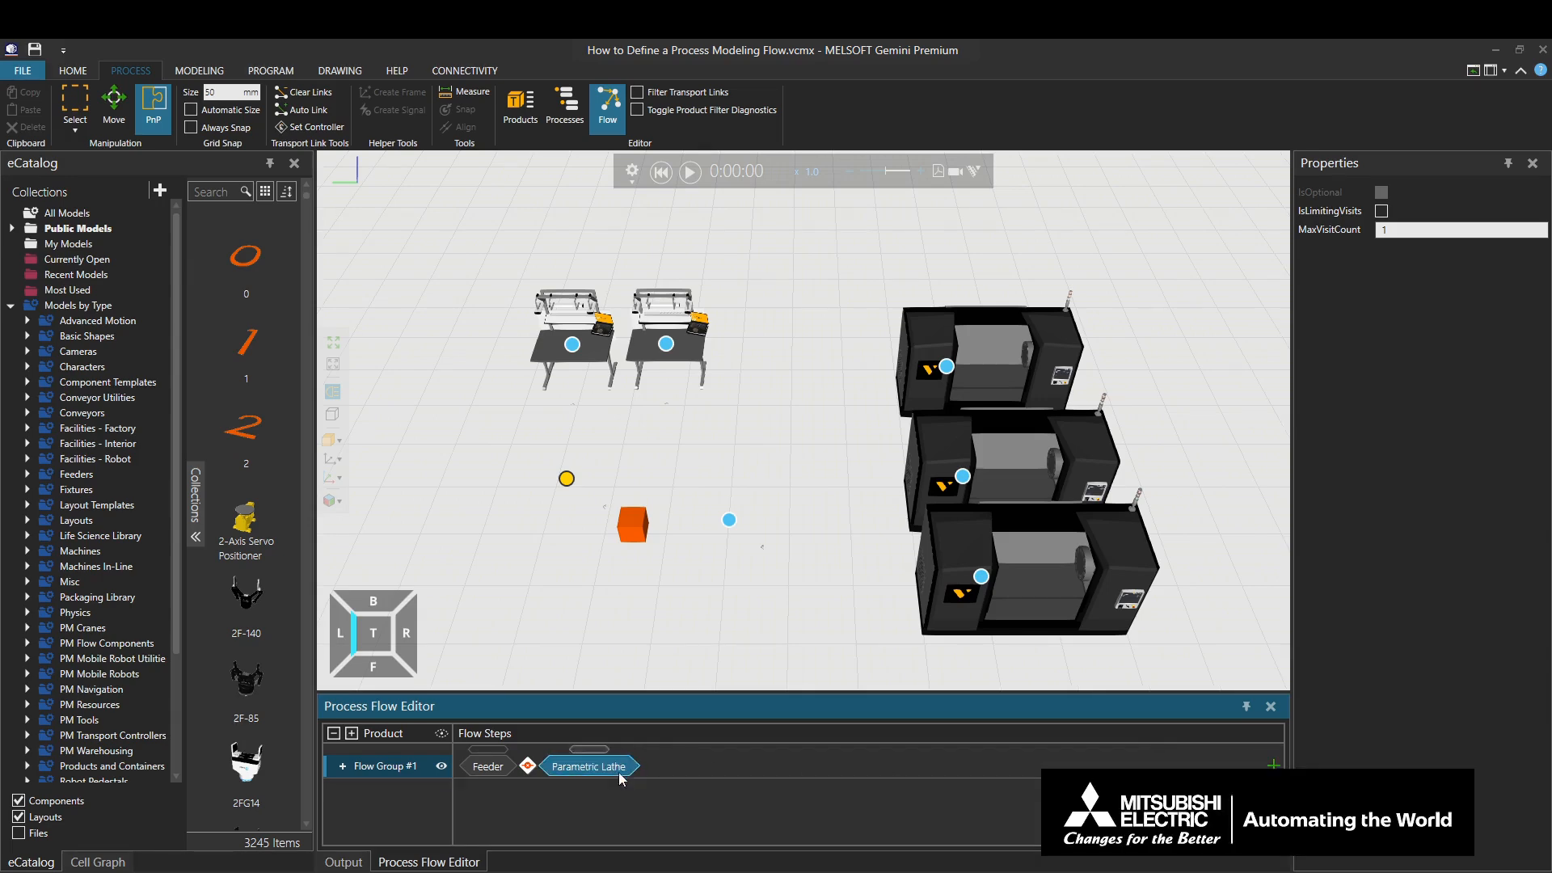
key("Delete")
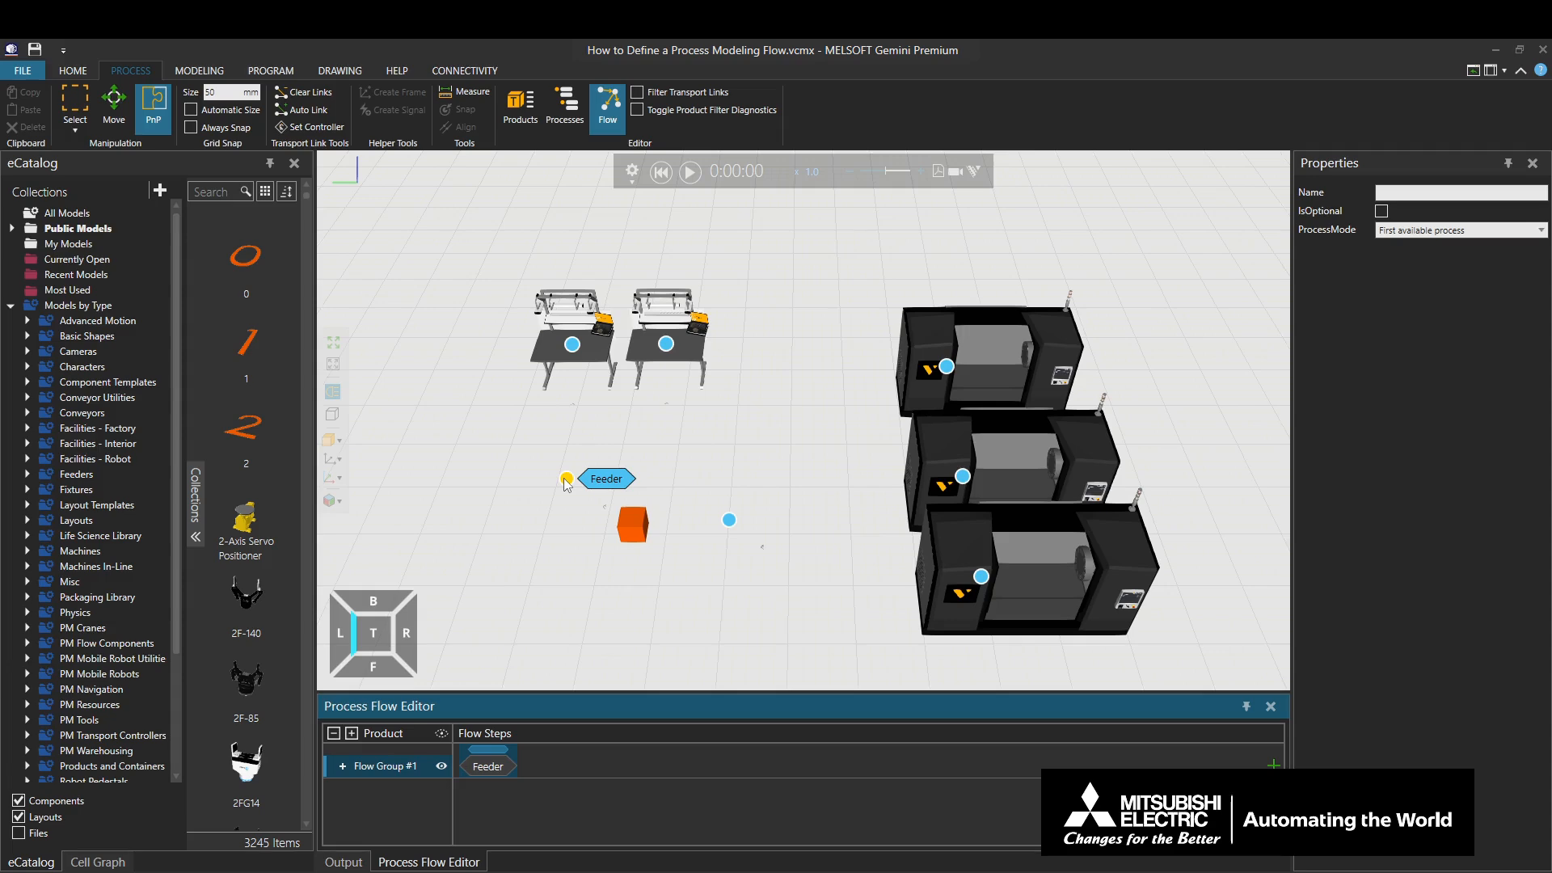
- Extend Flow Group #1 after the Feeder with ManualProcess, Parametric Lathe and Sink, including their transport links
left_click_drag(566, 482, 607, 350)
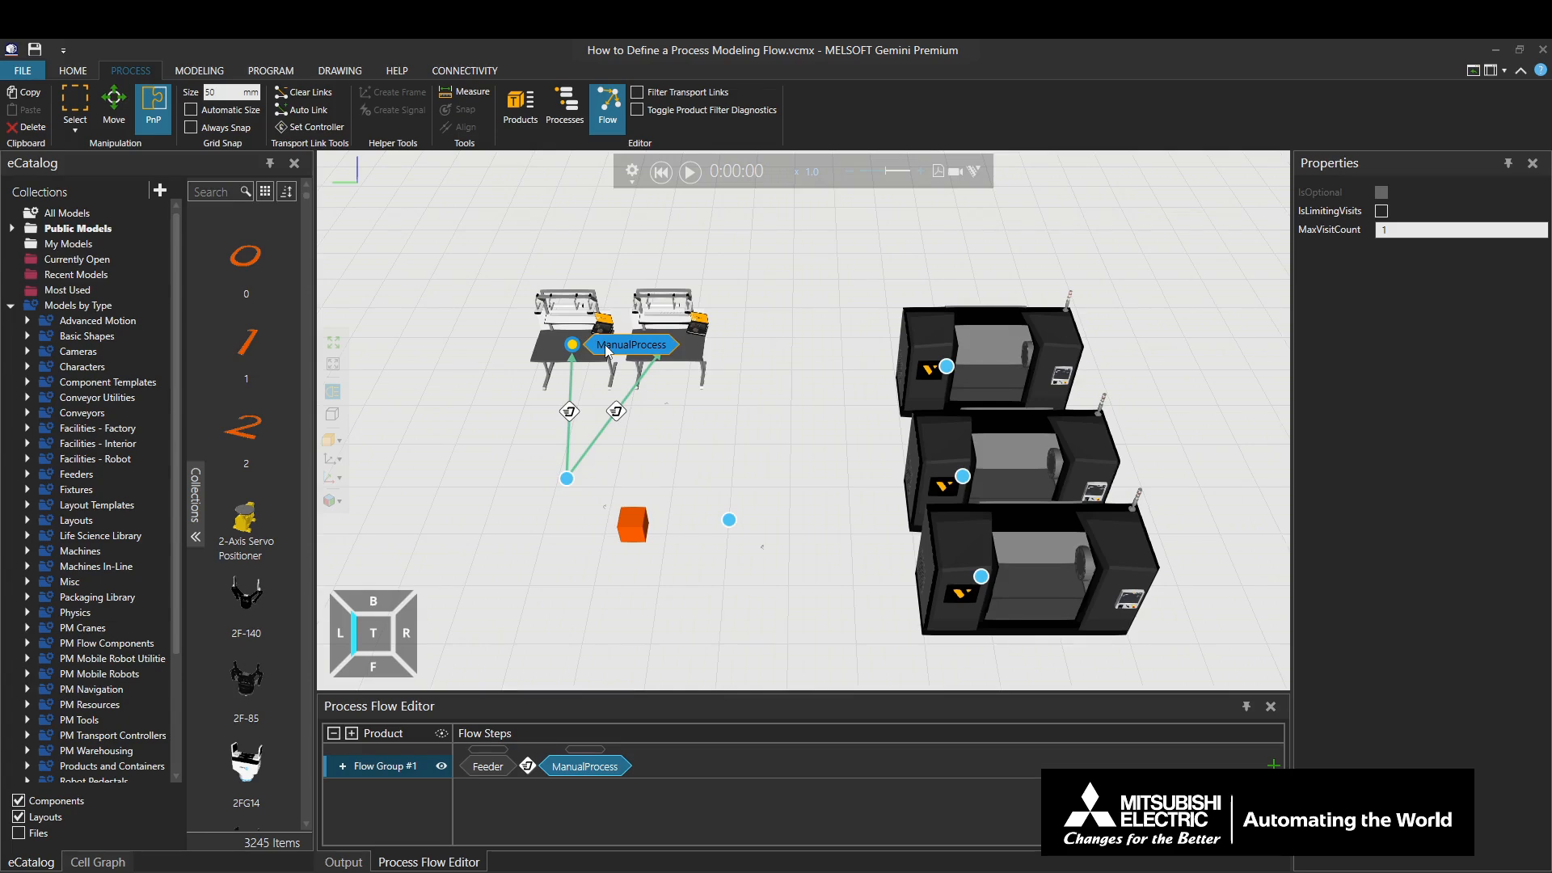
left_click_drag(608, 350, 970, 373)
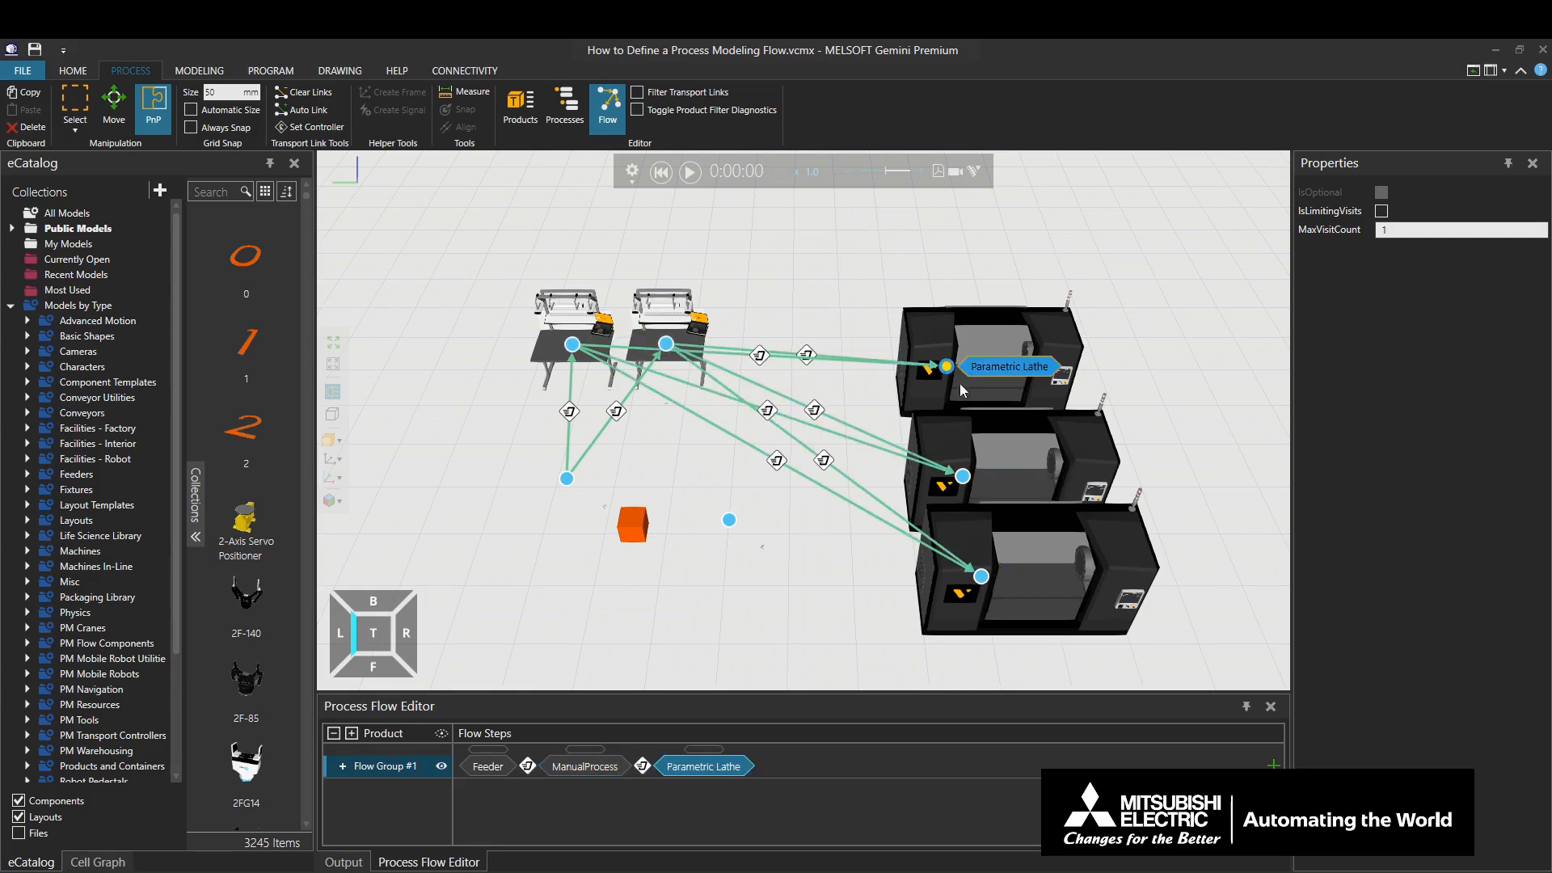
left_click(744, 523)
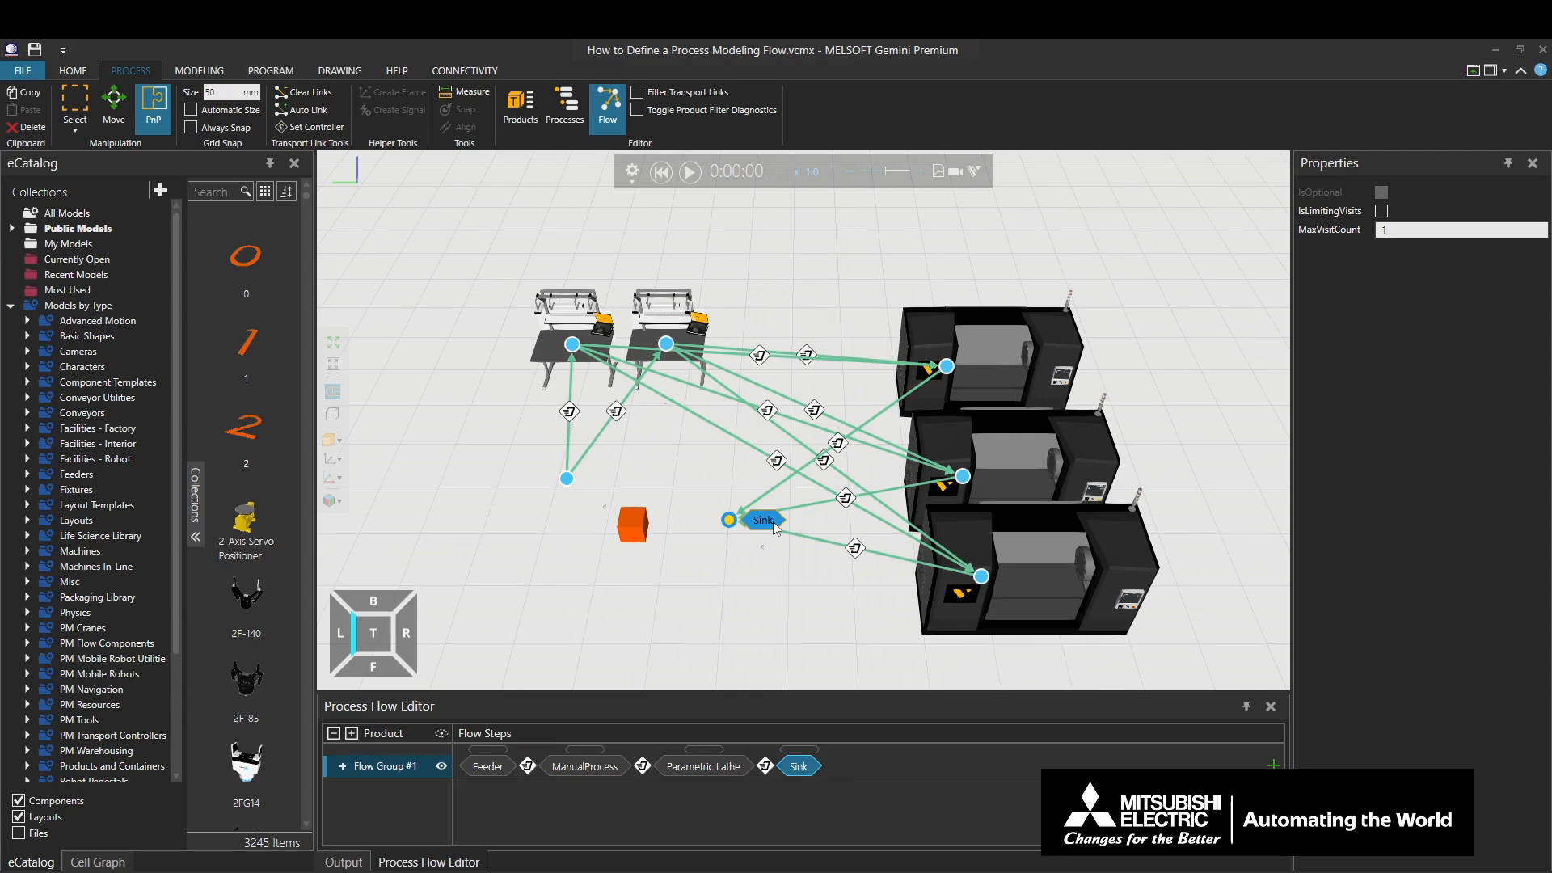
- Run the simulation of the four-step flow at 13x speed and reset it
left_click(689, 171)
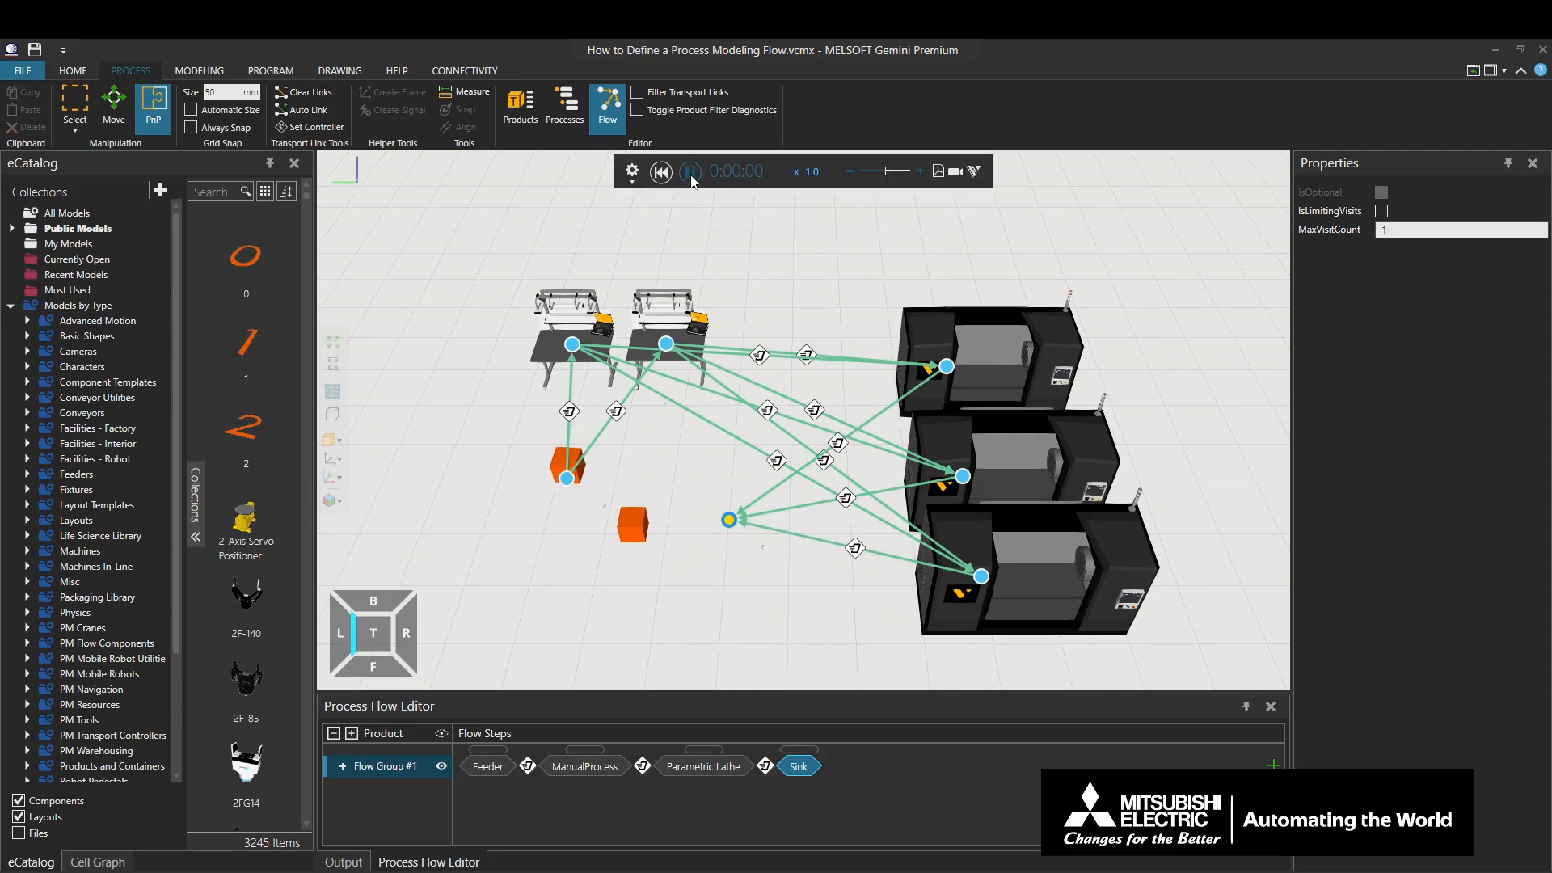
left_click(918, 168)
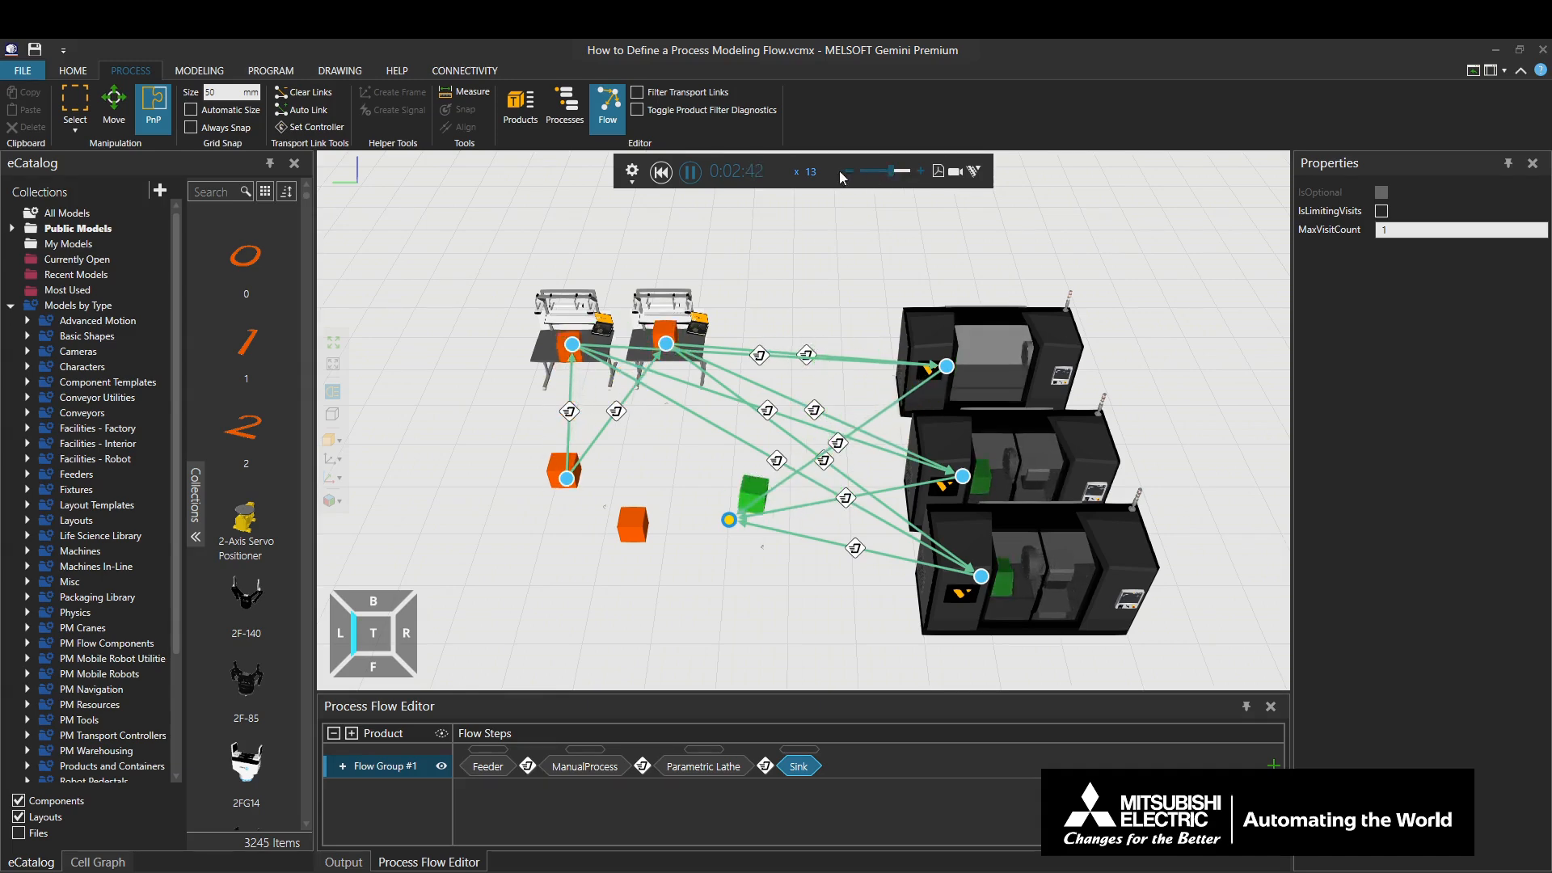
left_click(660, 173)
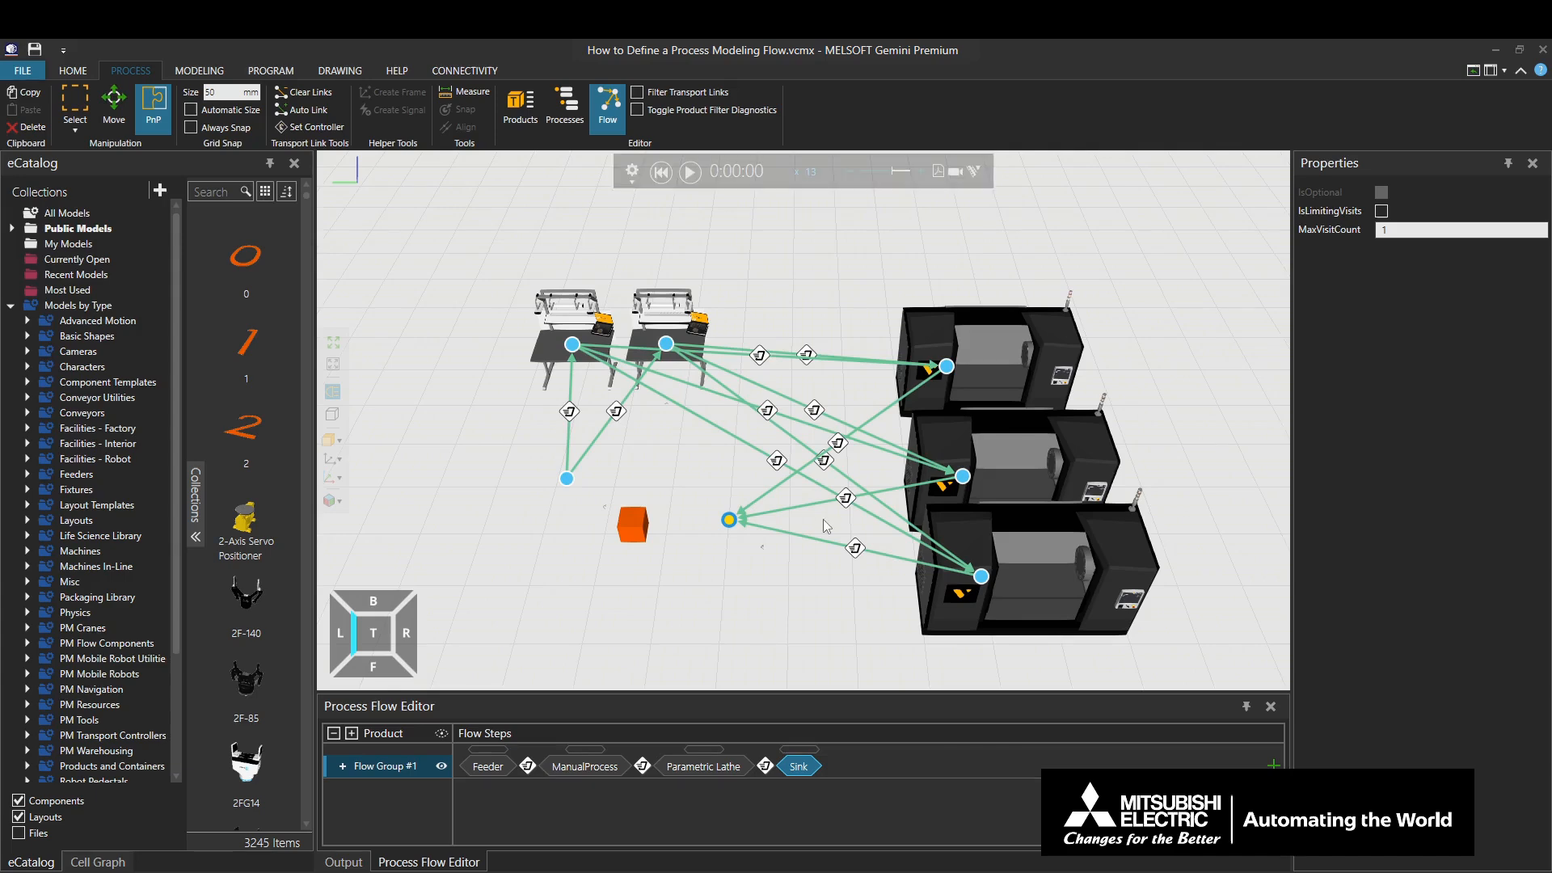
- Try moving the Sink directly after the Feeder and back behind Parametric Lathe, and select the empty step after the Feeder
left_click_drag(798, 766, 524, 773)
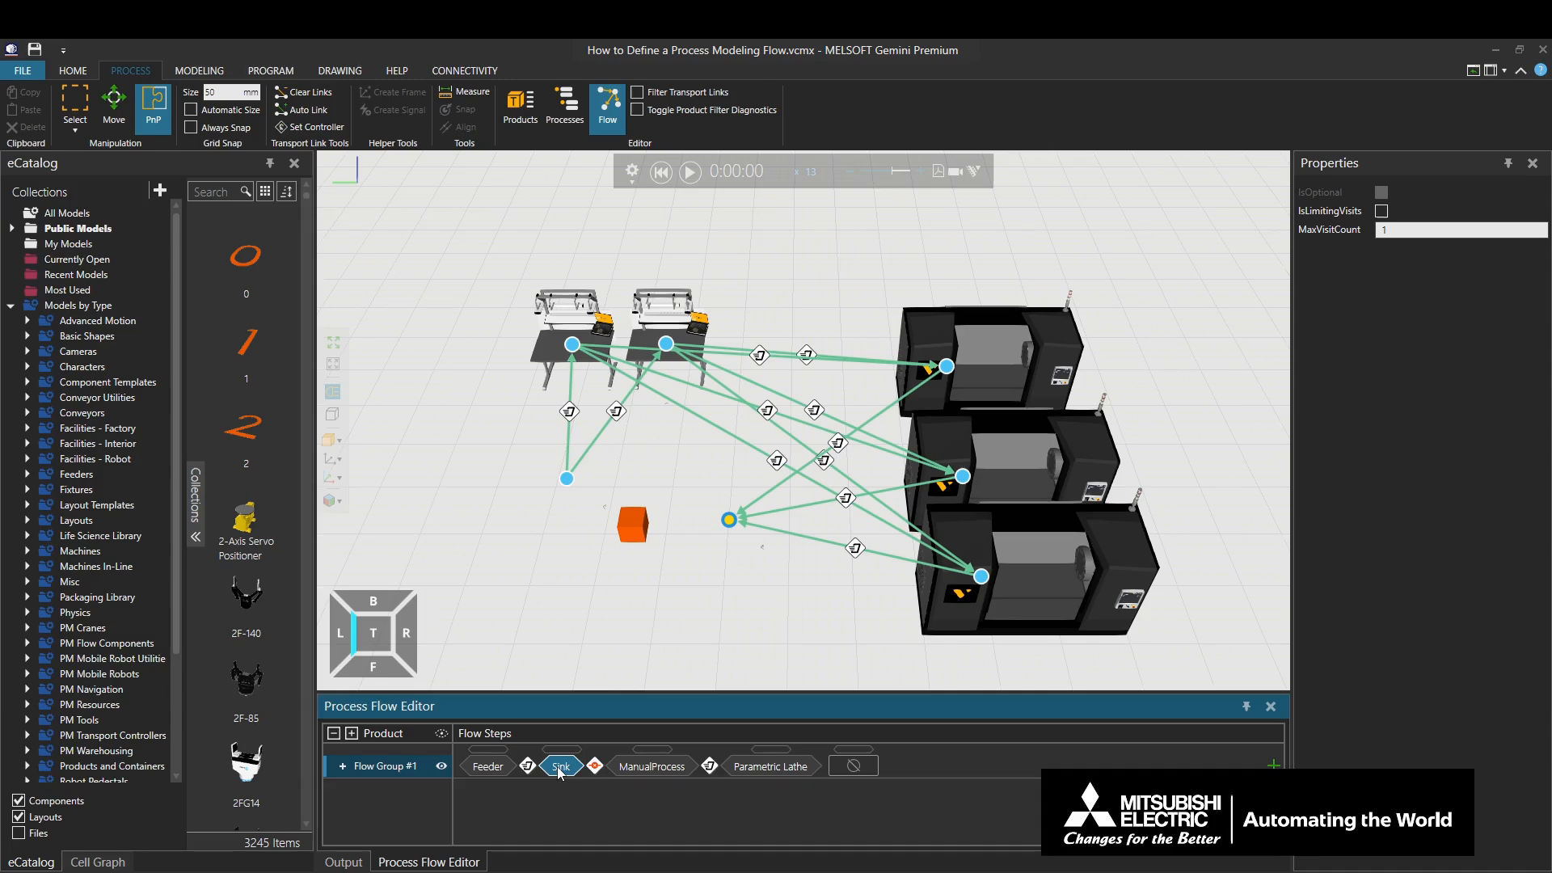
left_click_drag(557, 766, 827, 768)
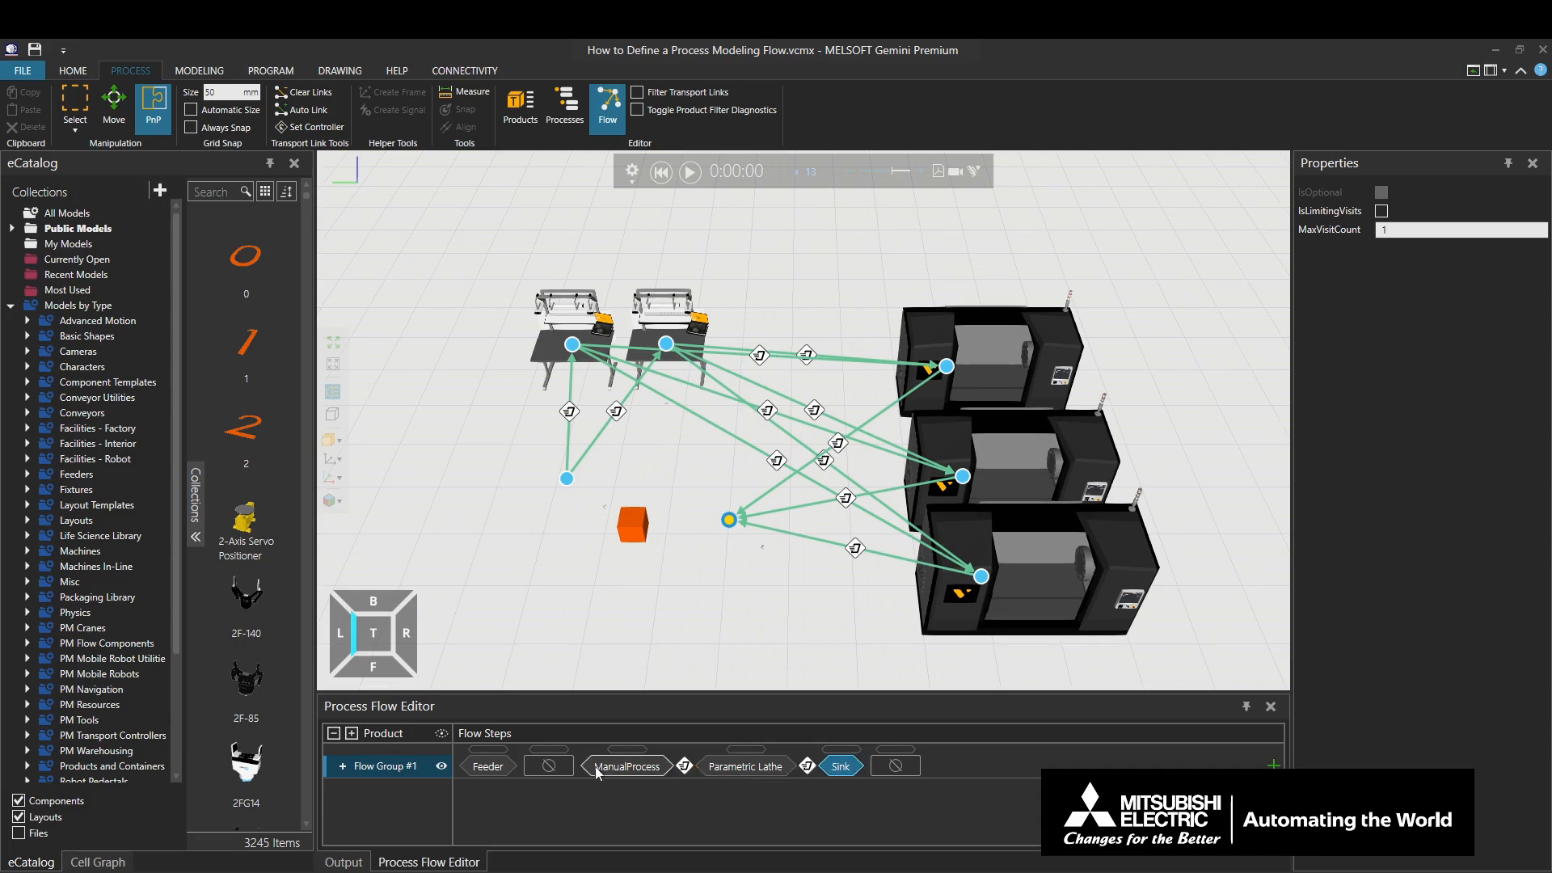
left_click(549, 769)
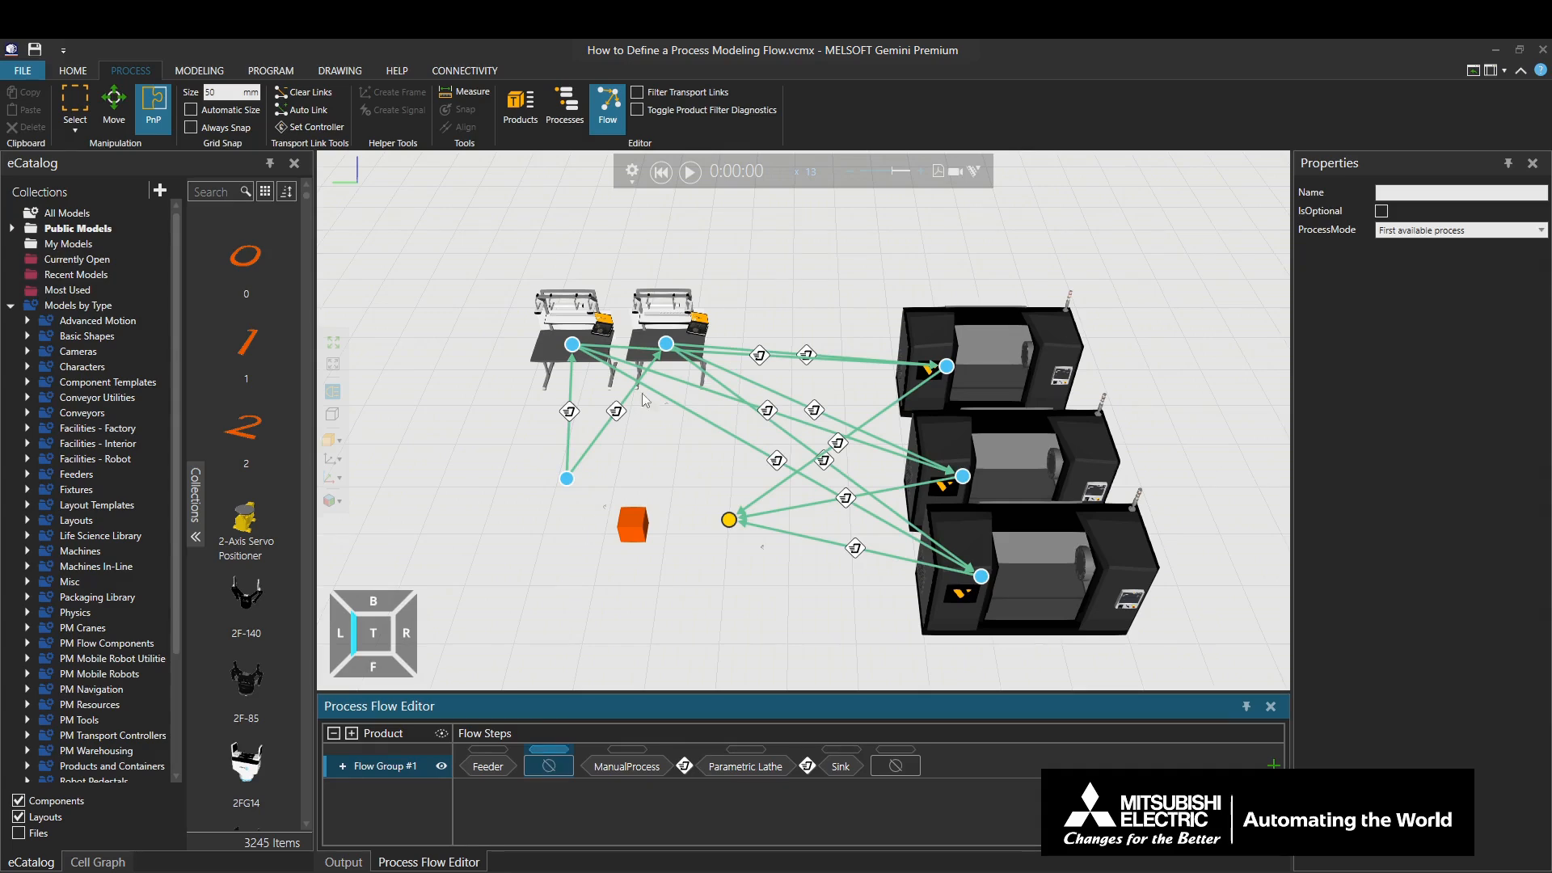
- Run the simulation with the empty step between Feeder and ManualProcess, and reset it
left_click(690, 172)
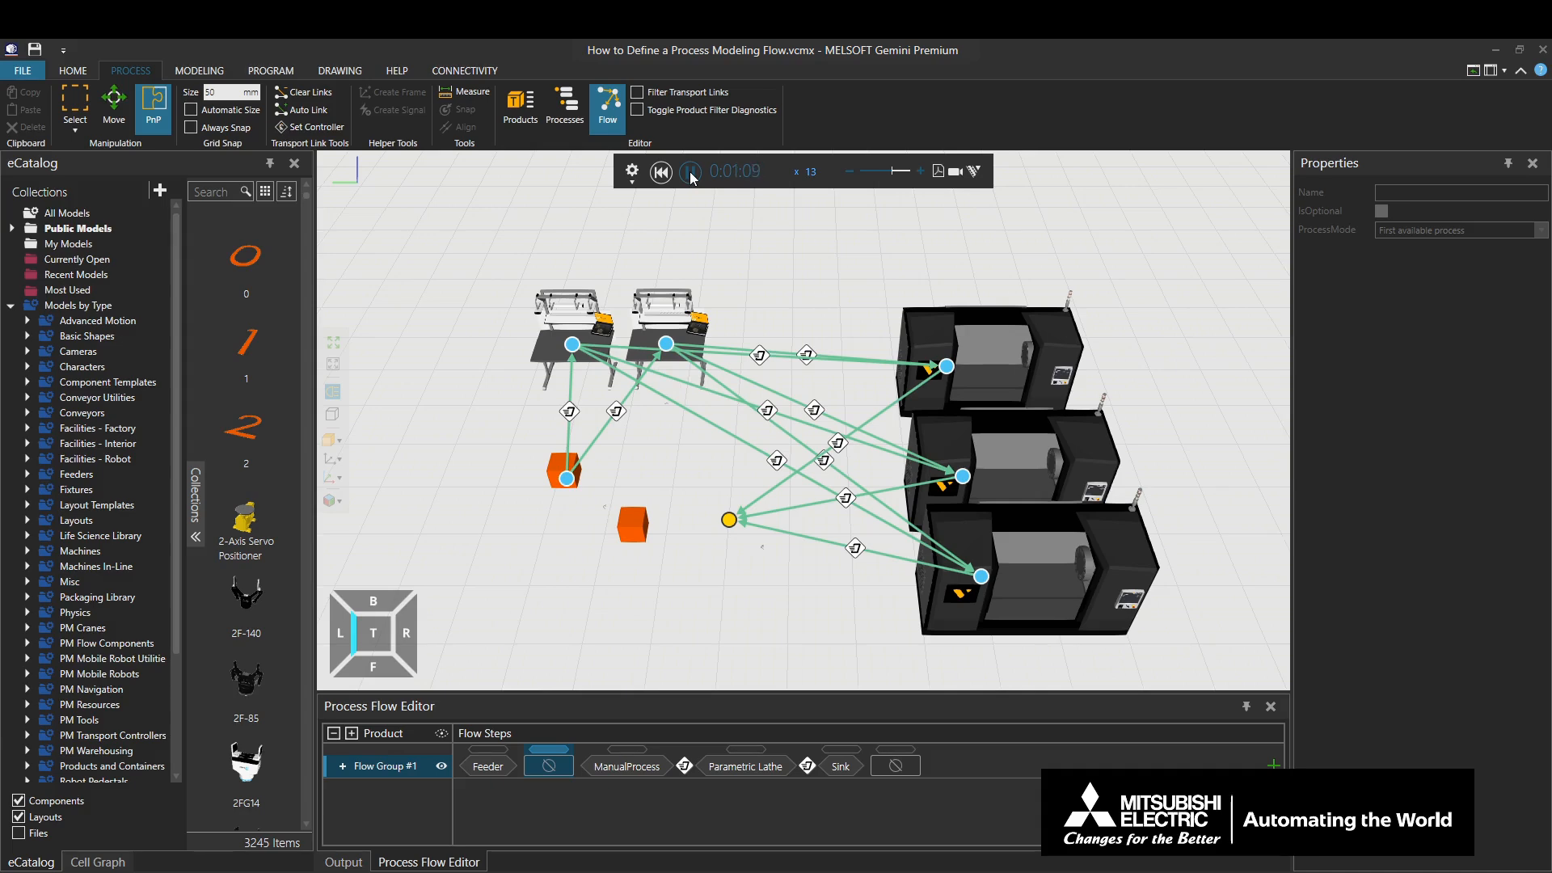
left_click(689, 173)
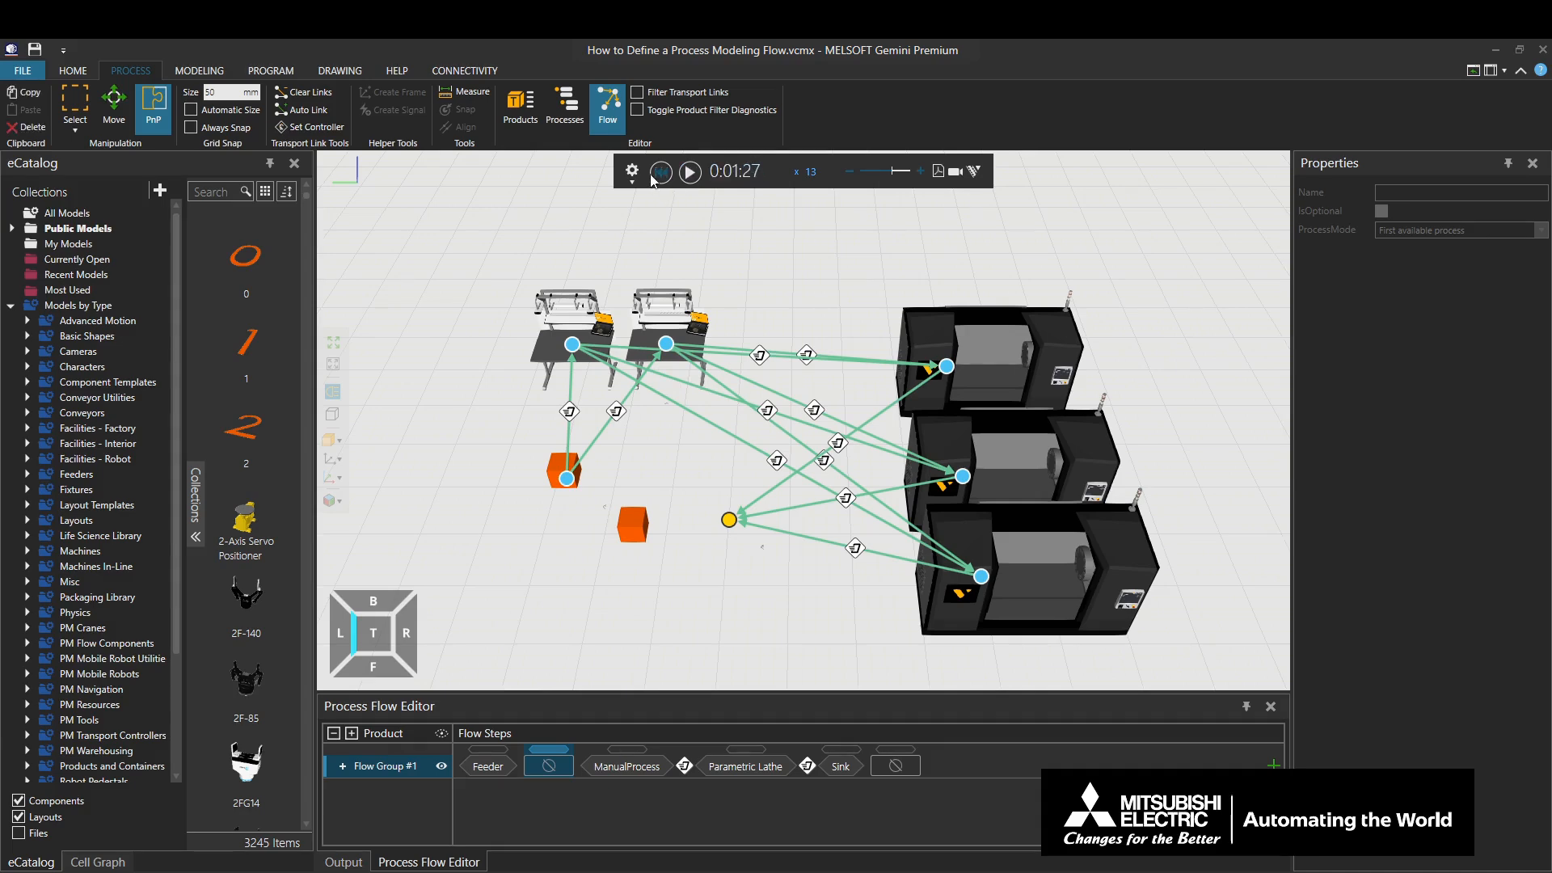
left_click(653, 174)
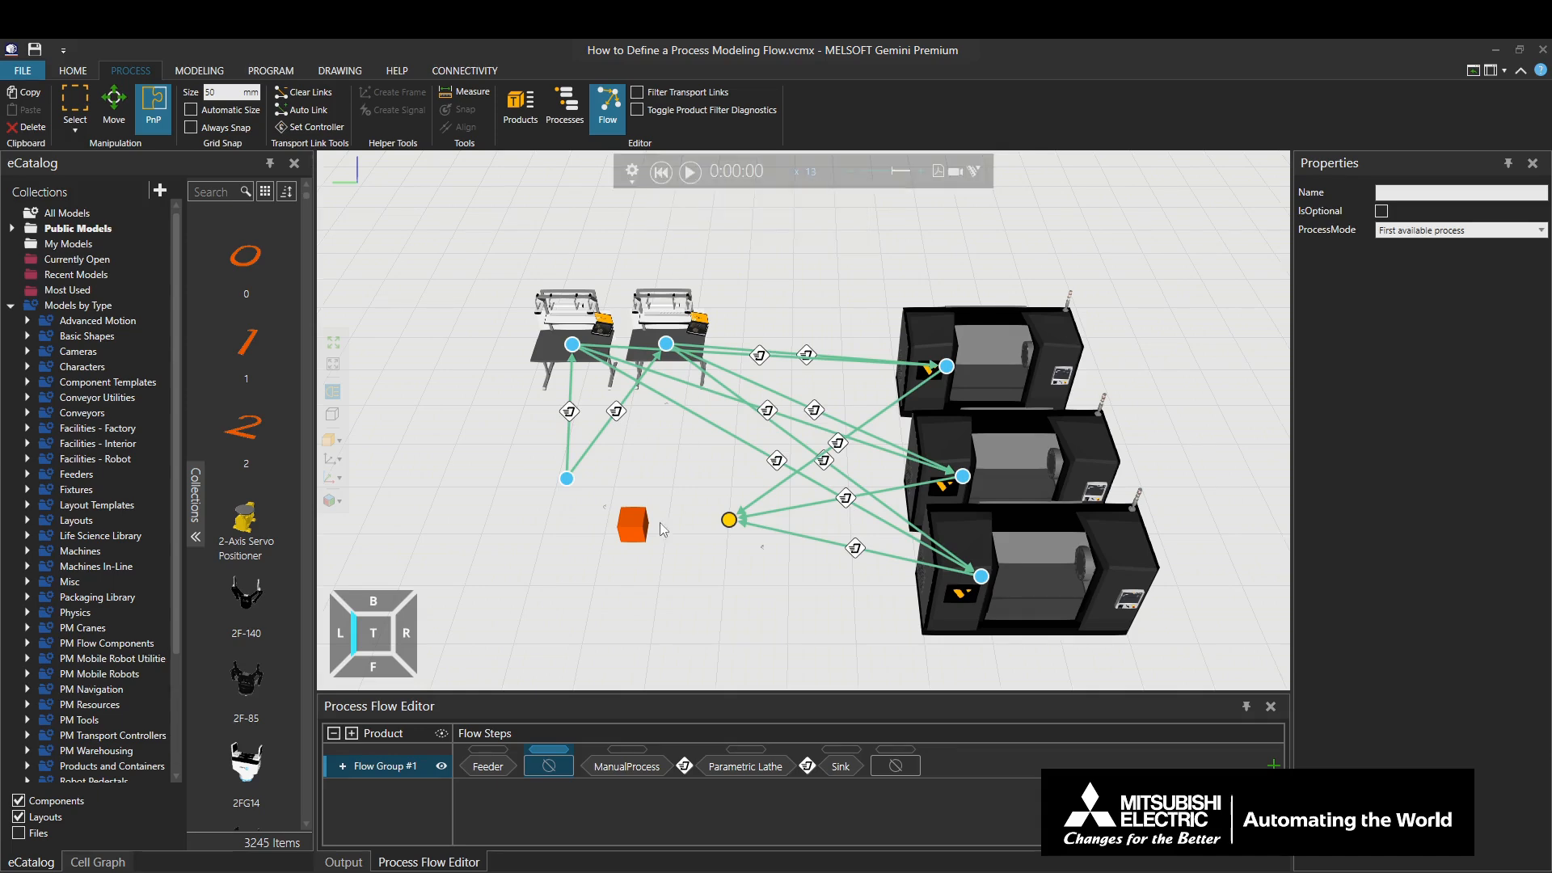
- Delete the empty steps from Flow Group #1
left_click(550, 768)
key("Delete")
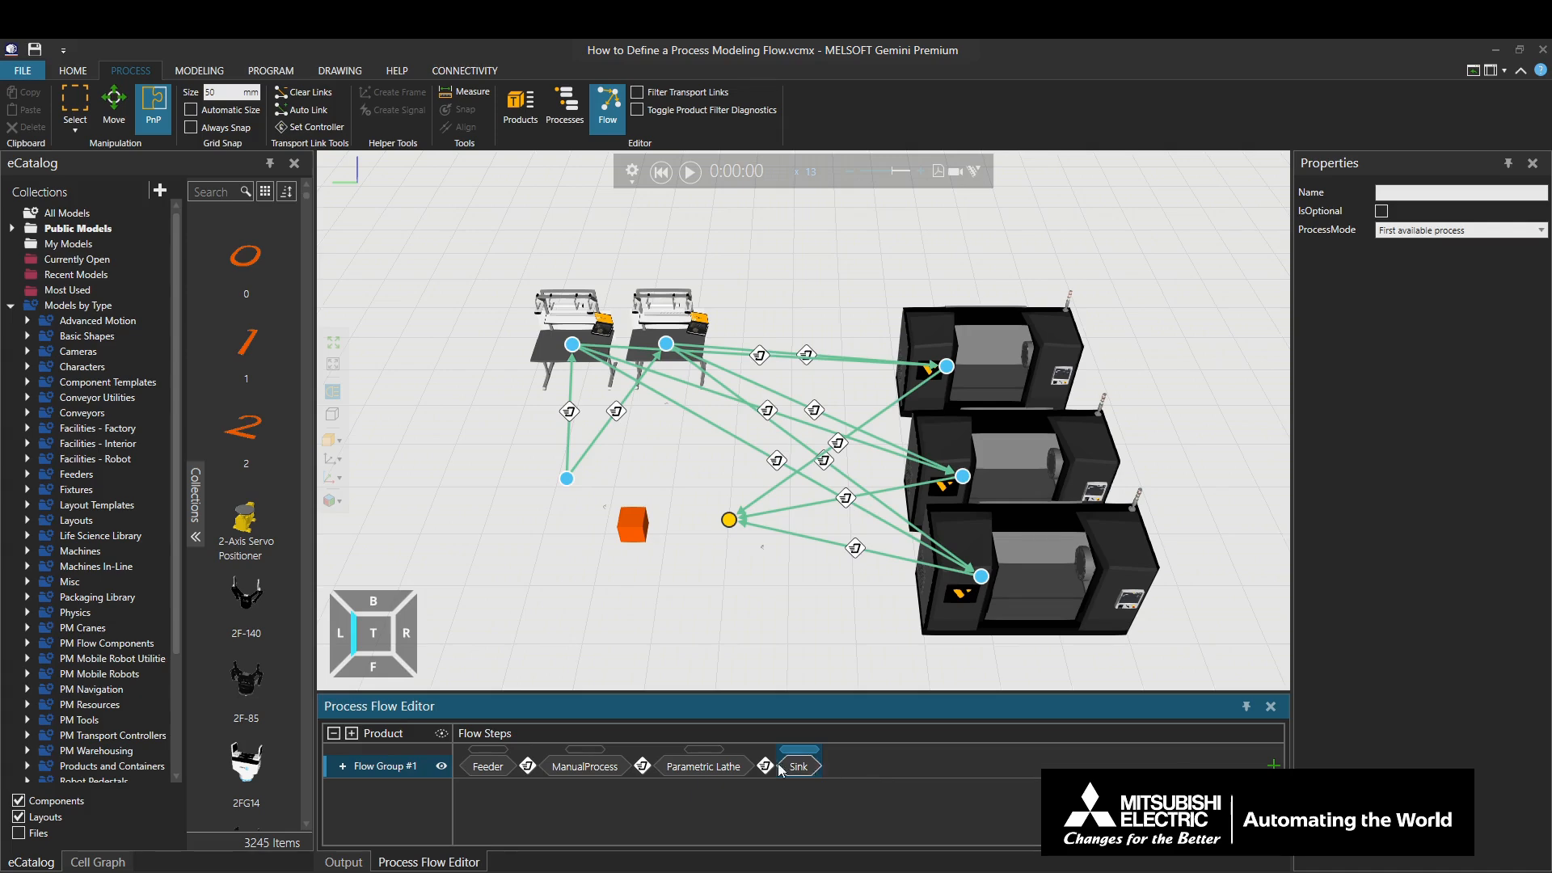
- Rename the middle lathe's process routine to Parametric Lathe 2
left_click(727, 768)
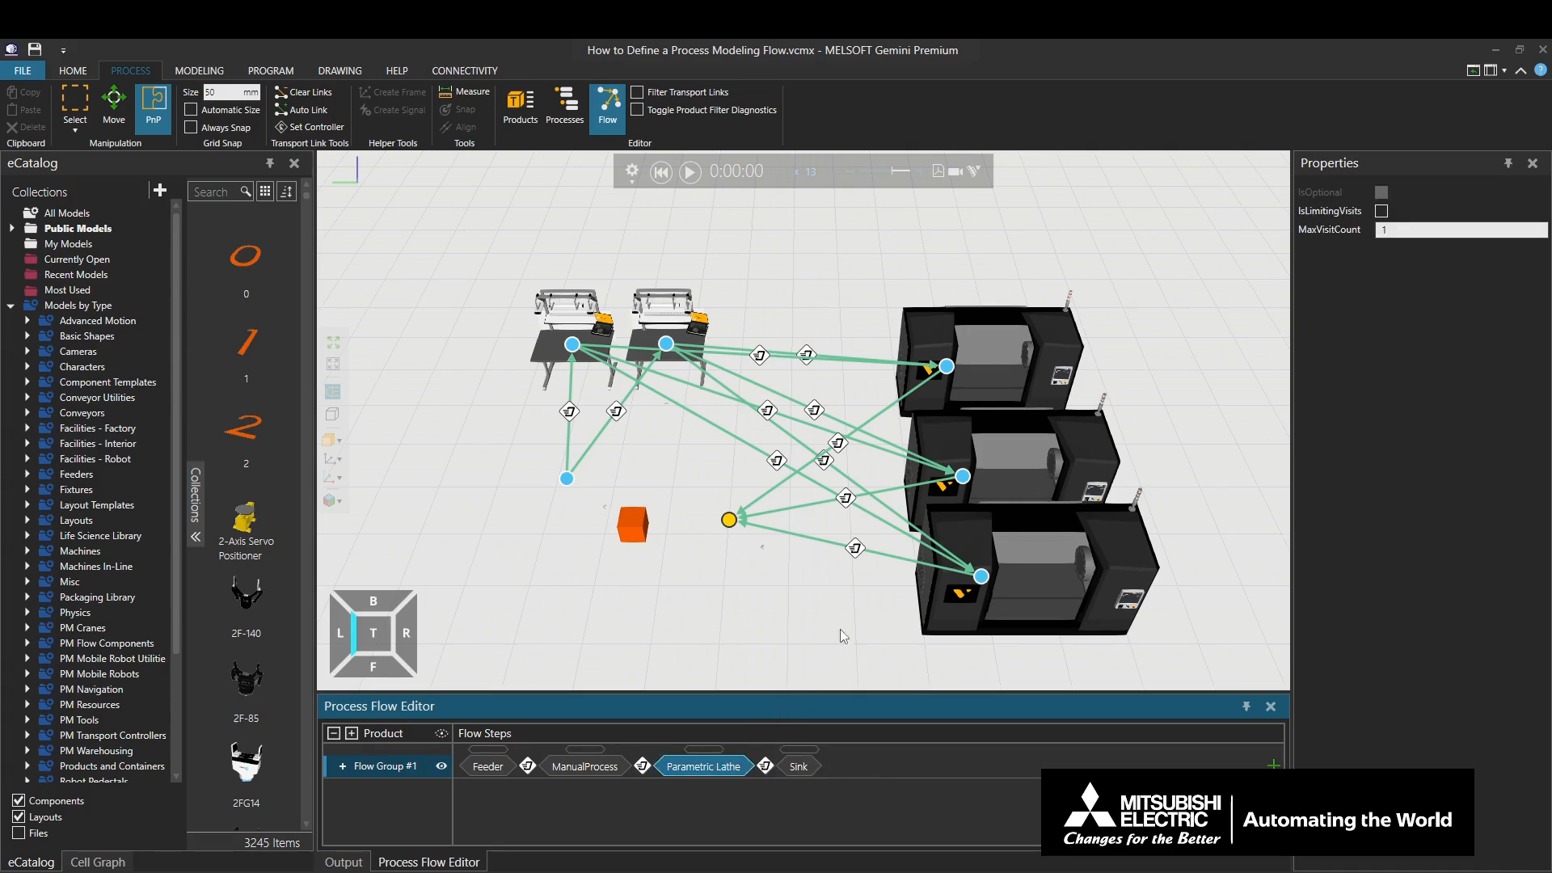
double_click(991, 479)
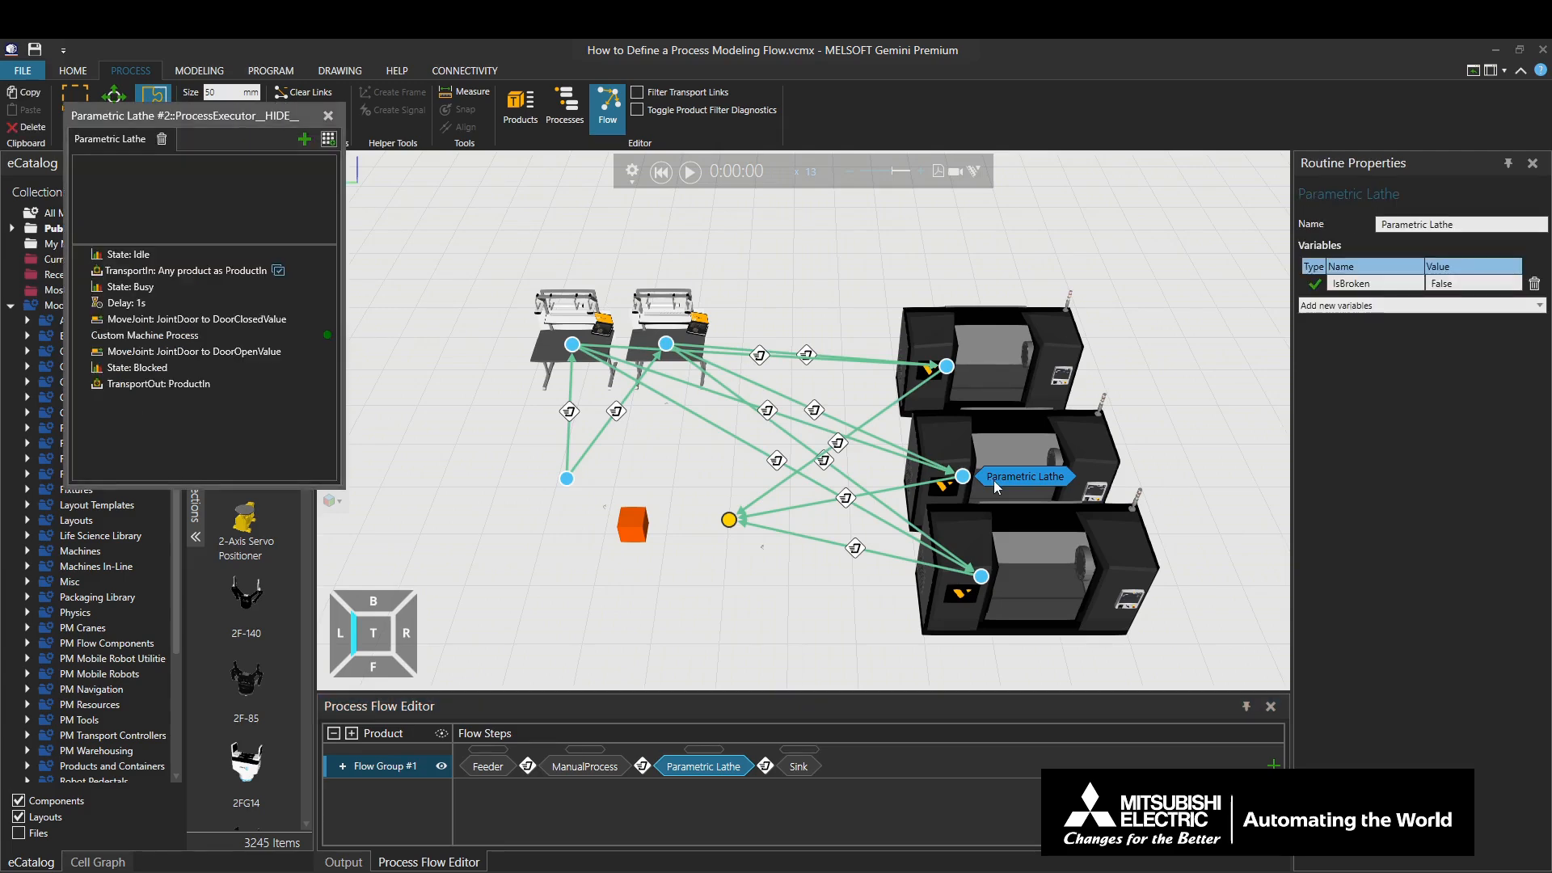
left_click(1479, 224)
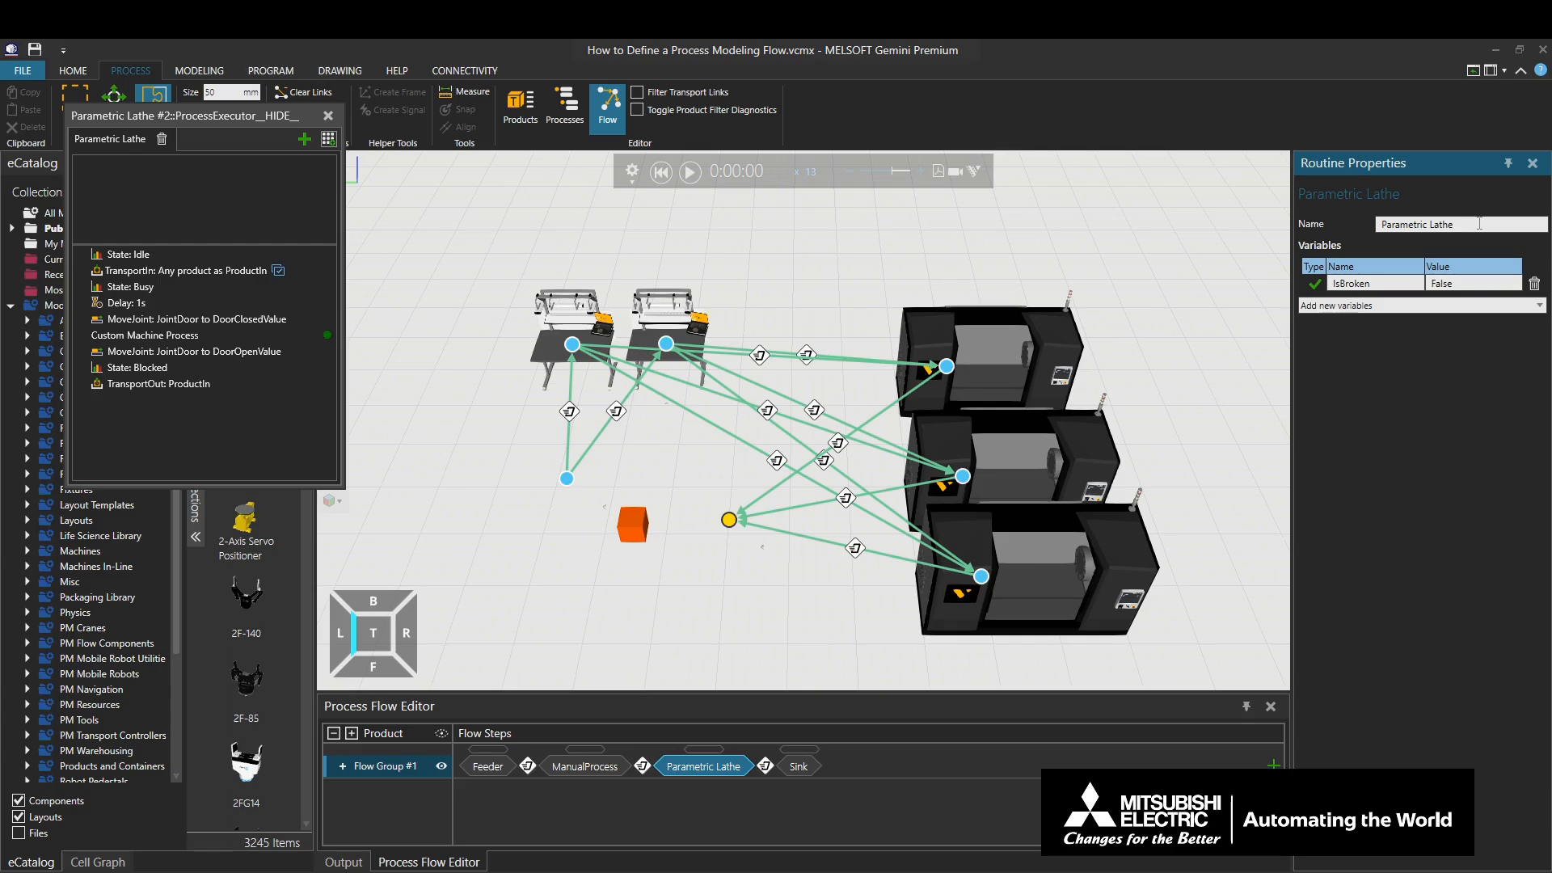
type("2")
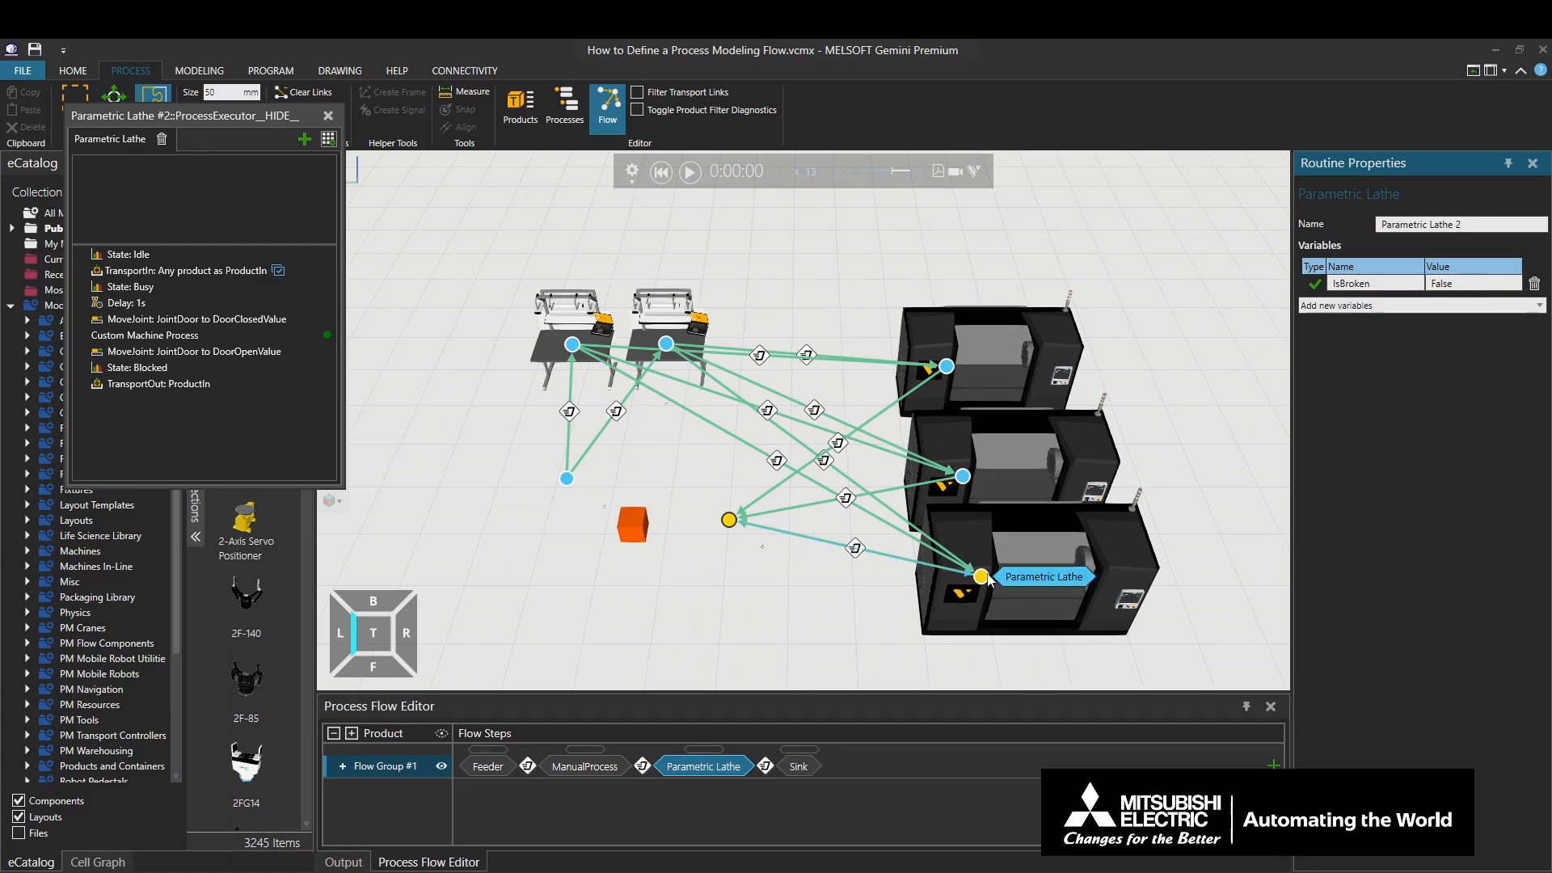
- Rename the front lathe's process routine to Parametric Lathe 3 and close both routine editors
left_click(1033, 574)
left_click(1473, 222)
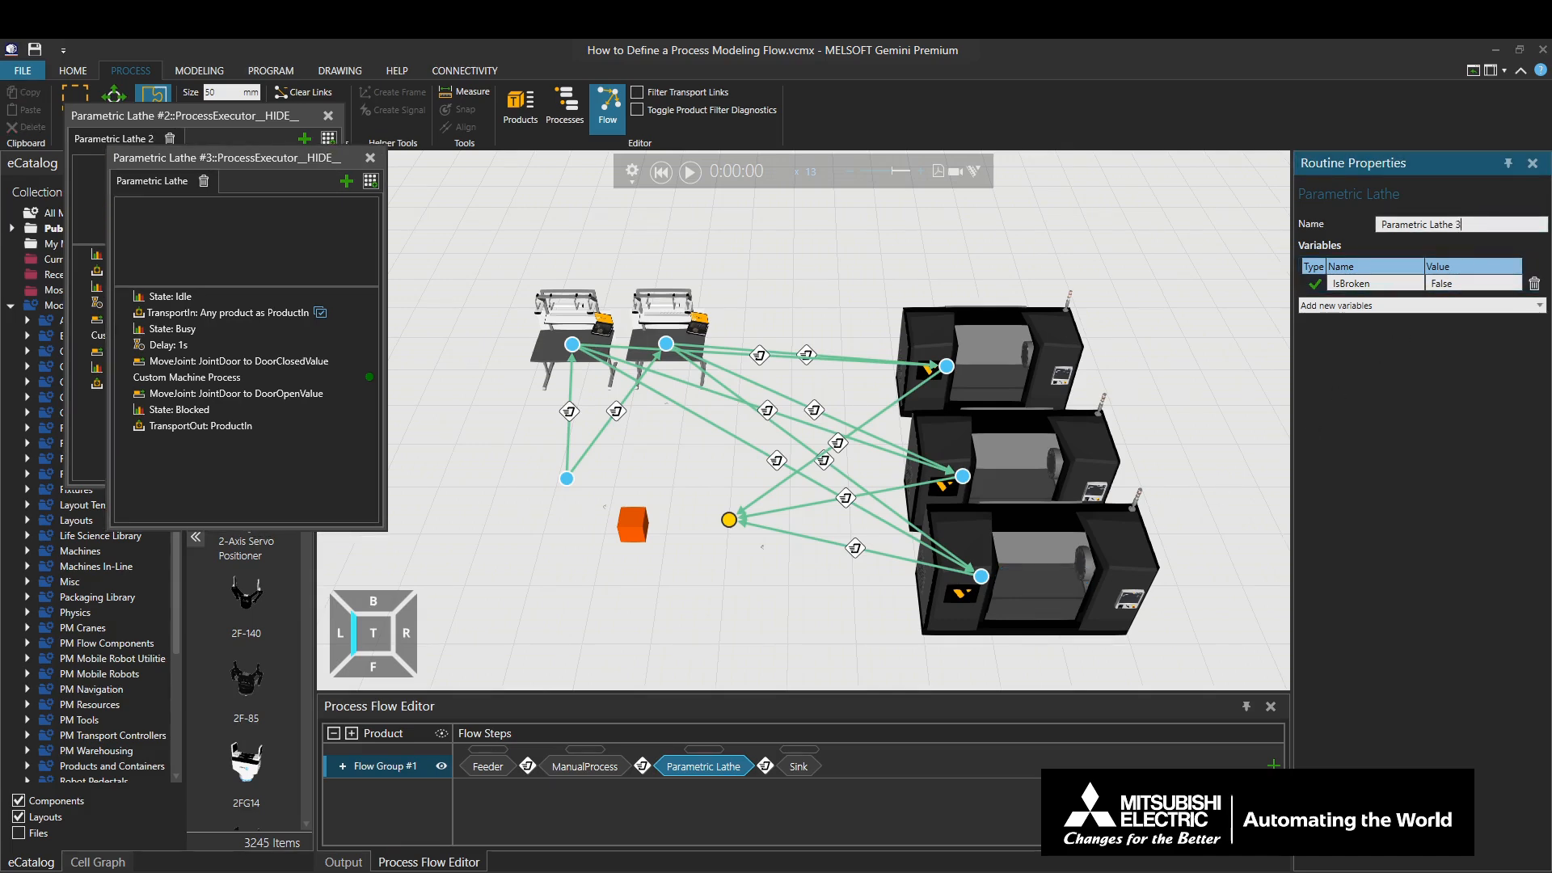
left_click(369, 158)
left_click(329, 116)
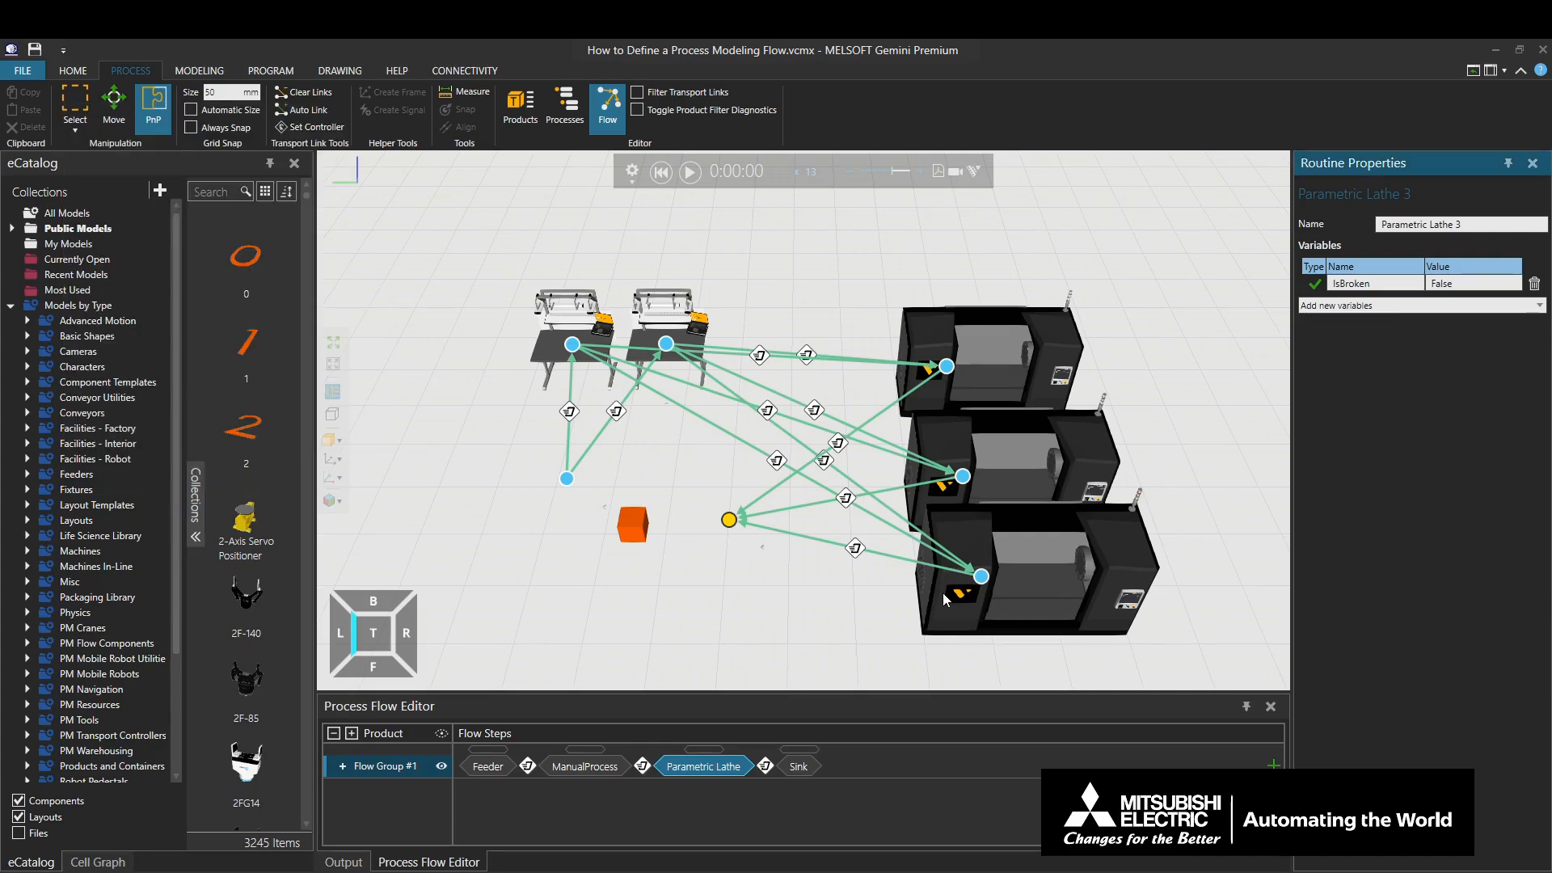
- Run the simulation with the renamed lathe processes and reset it
left_click(690, 171)
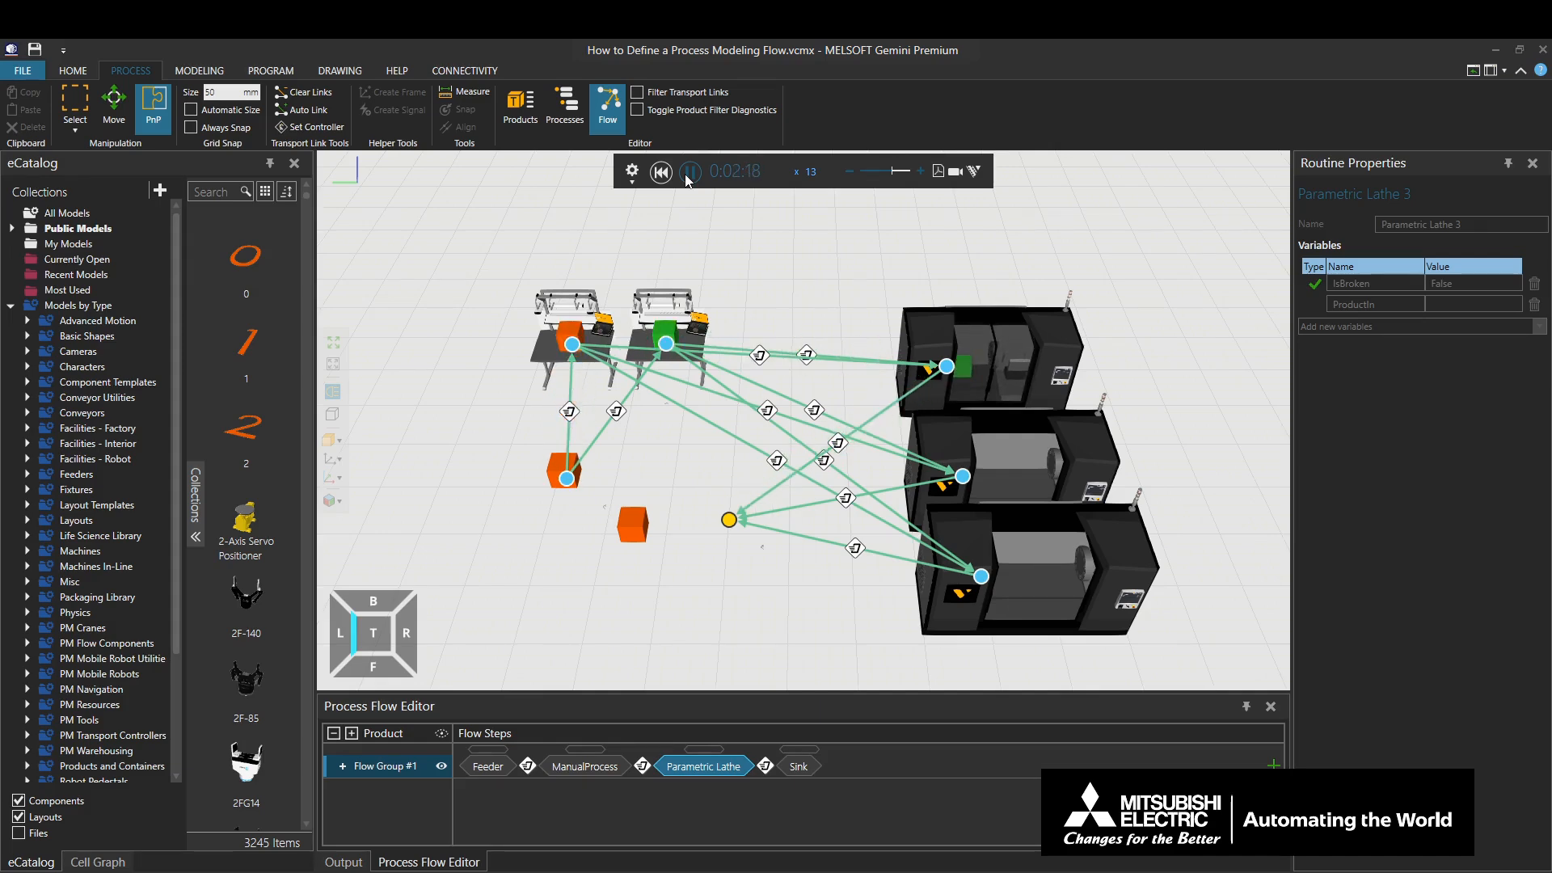
left_click(686, 179)
left_click(668, 177)
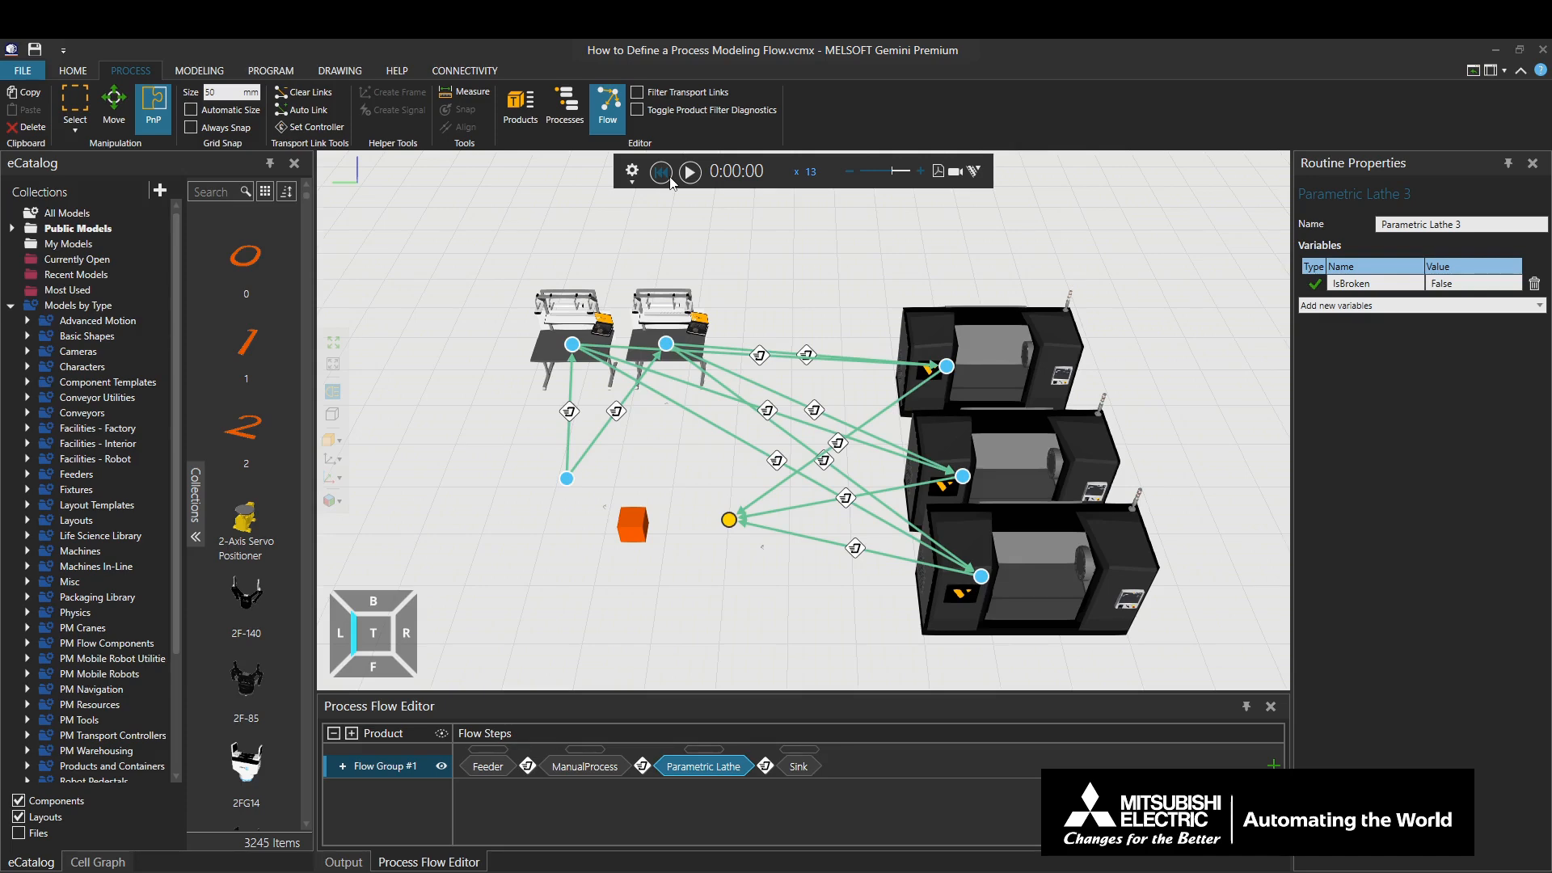
- Add Parametric Lathe 2 and Parametric Lathe 3 as parallel alternatives under the Parametric Lathe flow step
left_click_drag(1000, 482, 700, 782)
left_click_drag(687, 783, 685, 782)
left_click_drag(1046, 574, 710, 797)
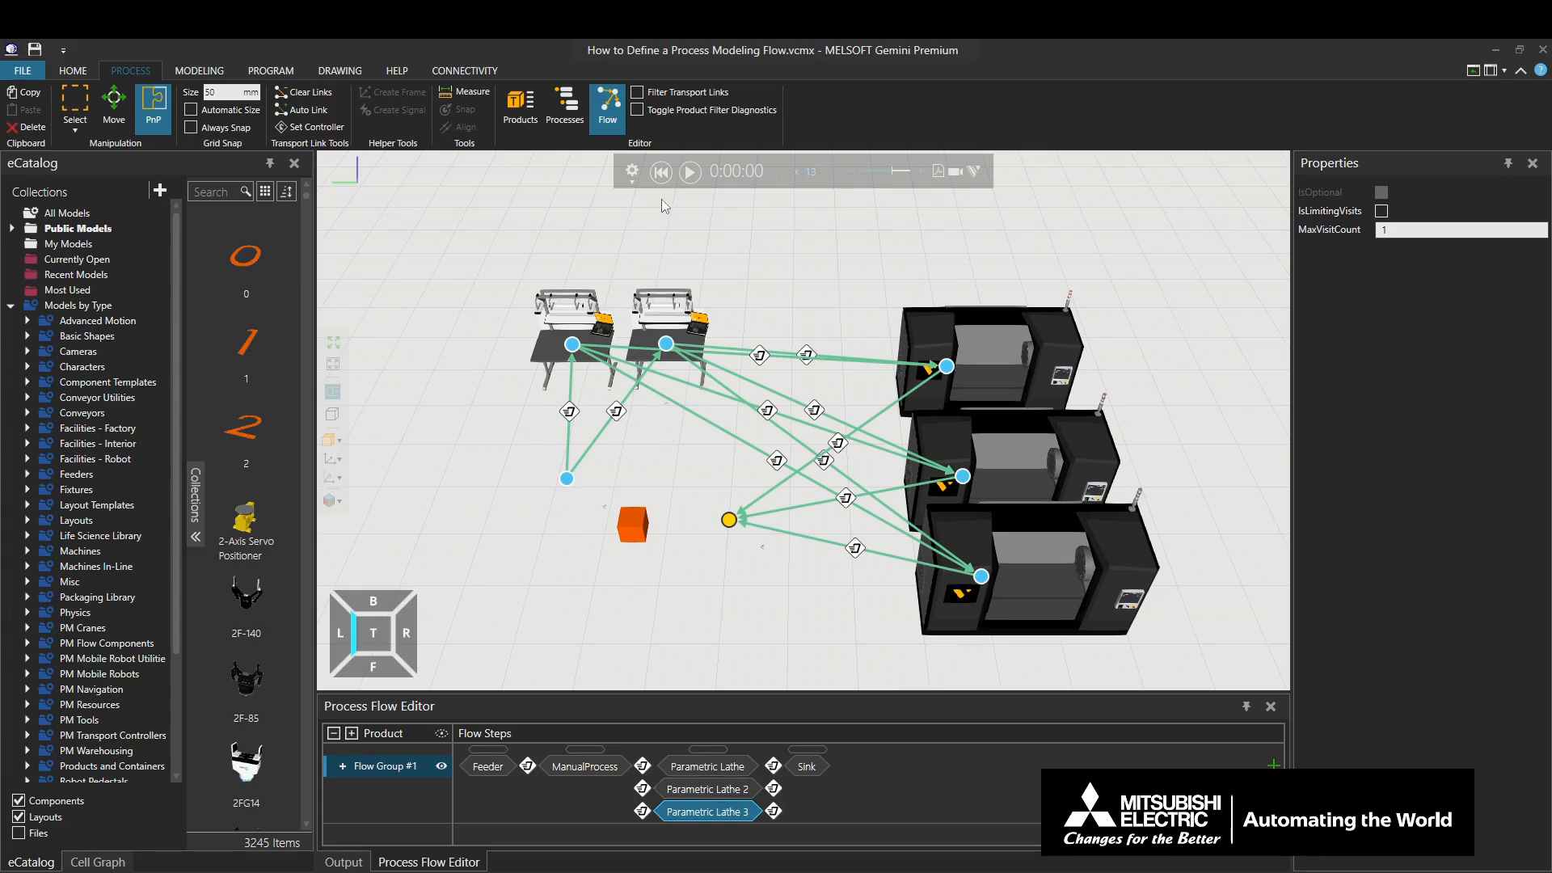
- Run the simulation with all three lathes in the same flow step and reset it
left_click(694, 172)
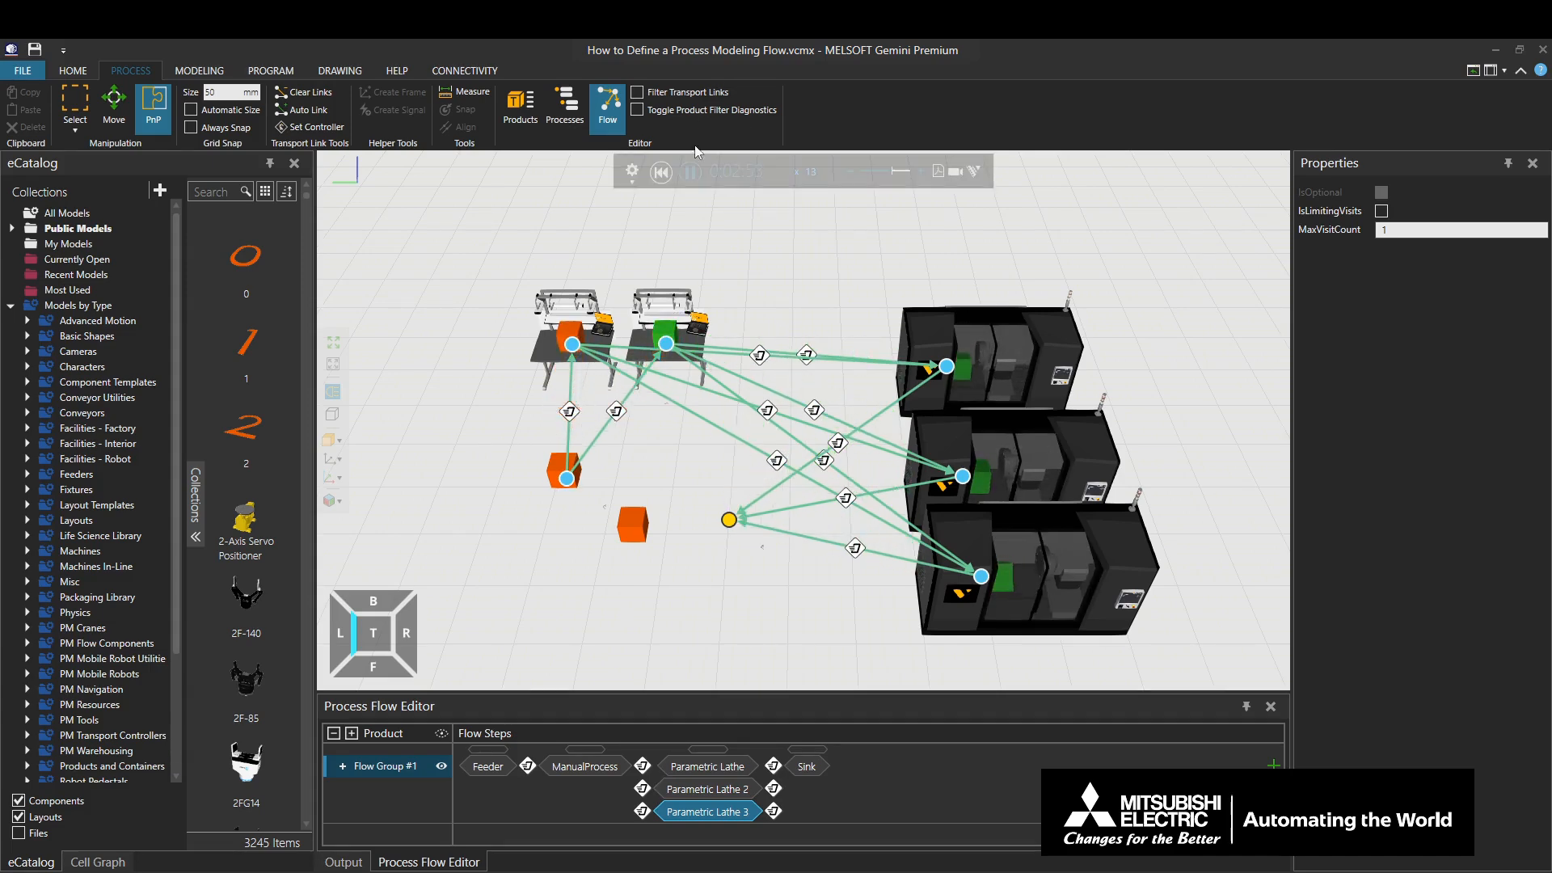
left_click(690, 174)
left_click(666, 180)
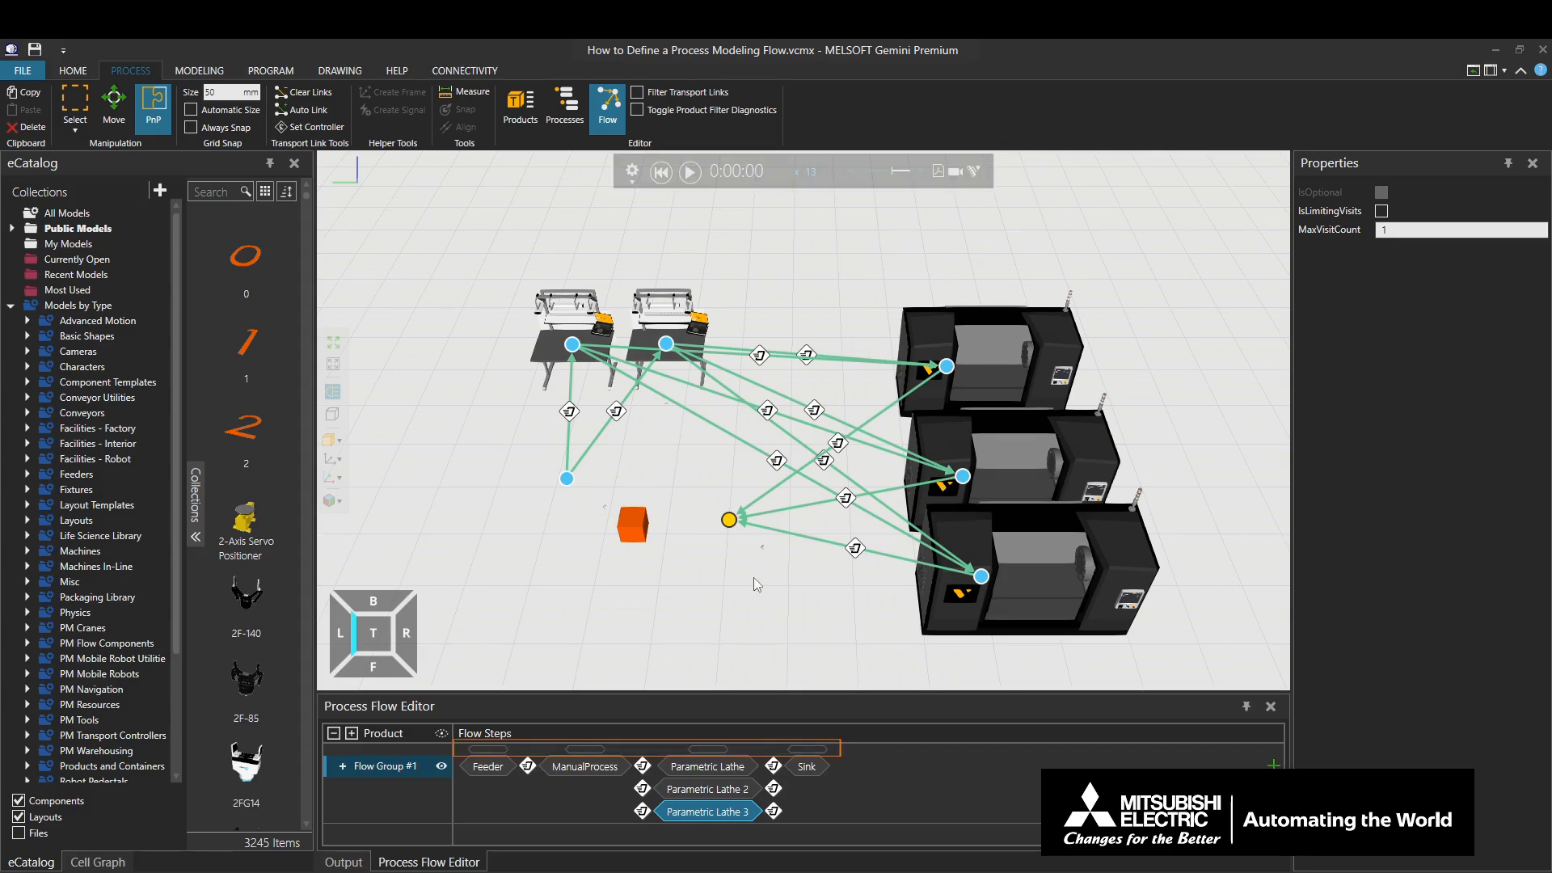
- Select the flow step that groups the three lathes and examine its ProcessMode options
left_click(709, 750)
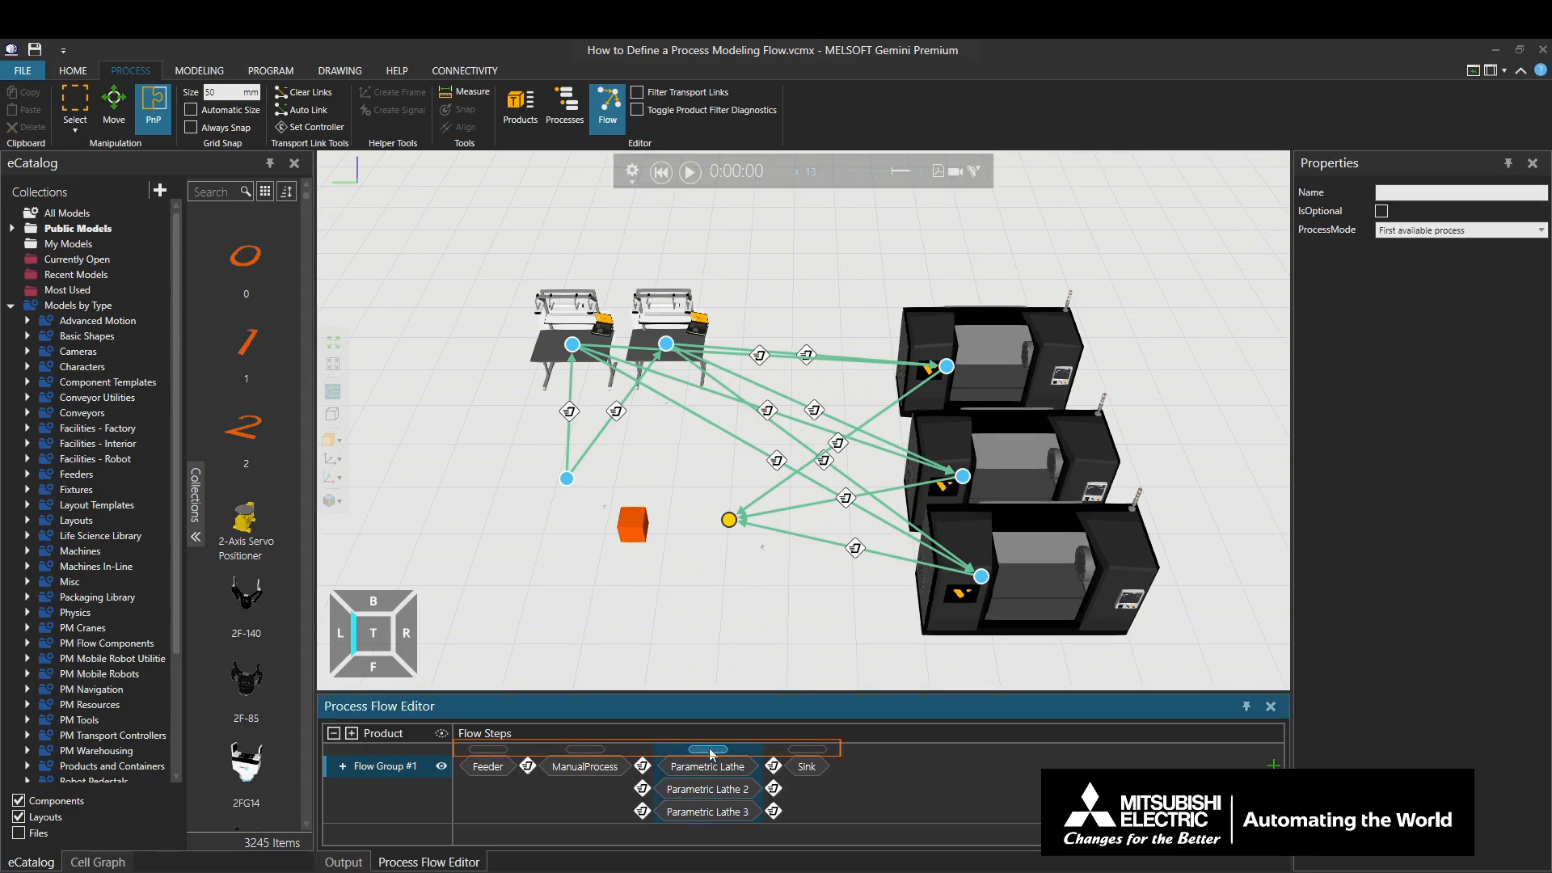
mouse_move(708, 755)
left_mouse_down()
mouse_move(571, 752)
mouse_move(849, 752)
mouse_move(660, 753)
left_mouse_up()
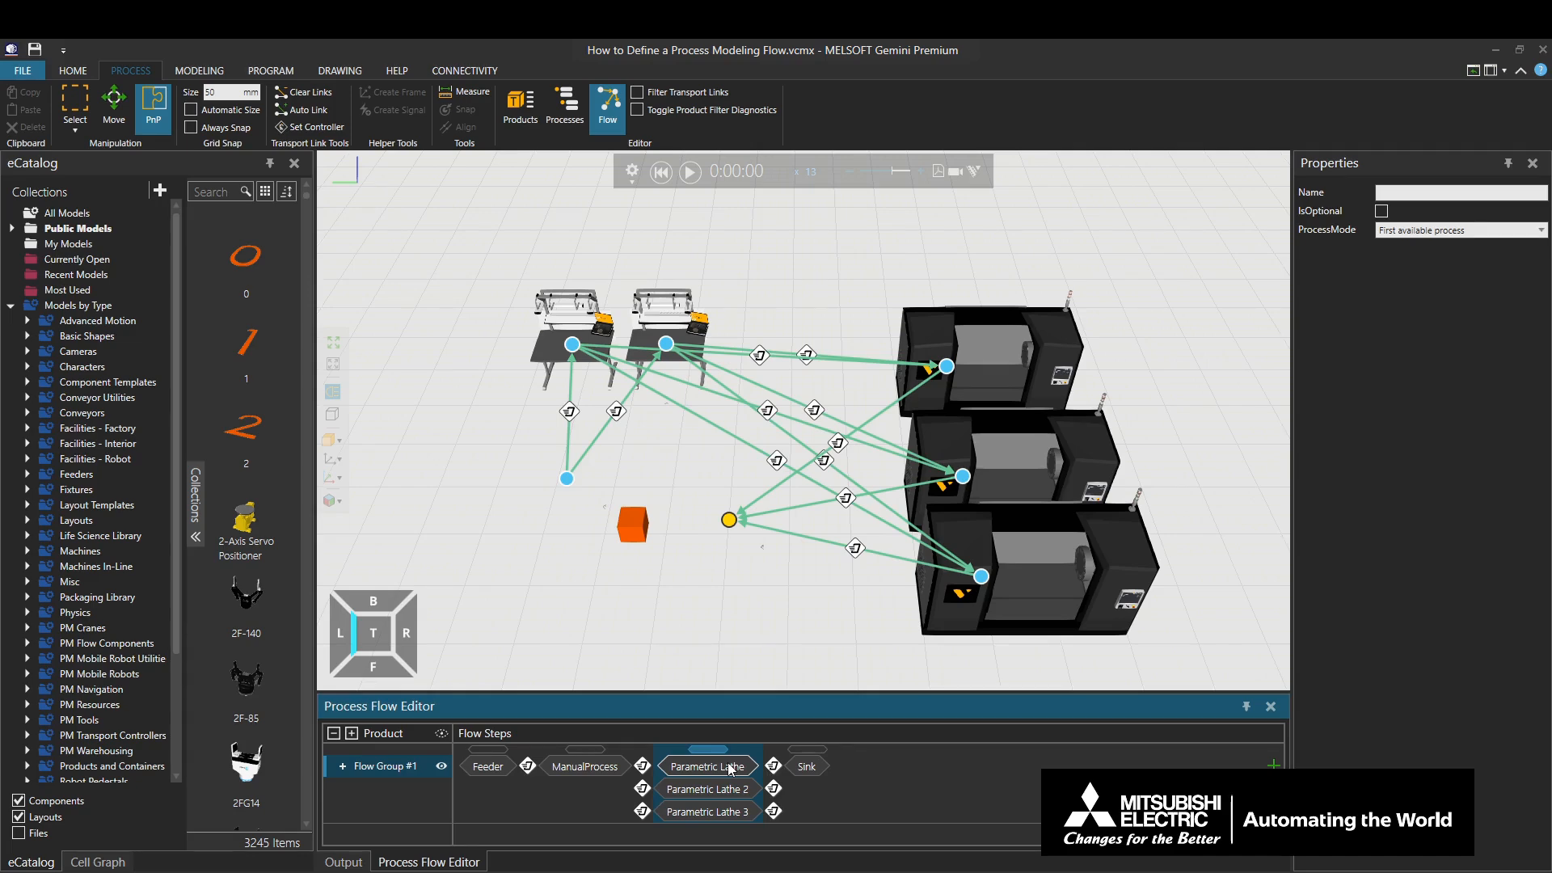
left_click(1454, 232)
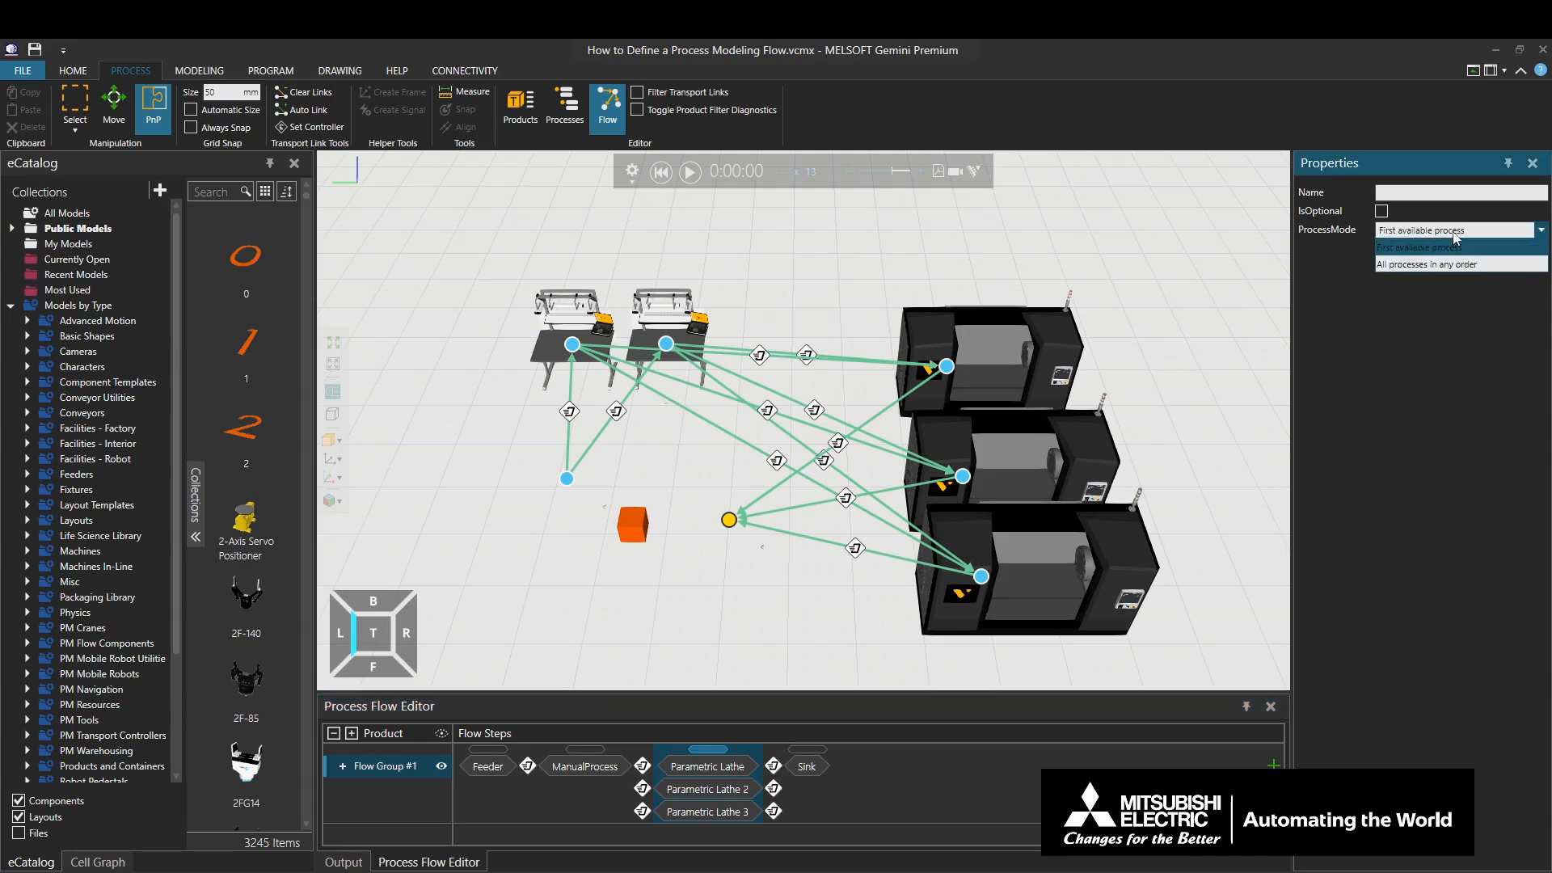
left_click(1429, 327)
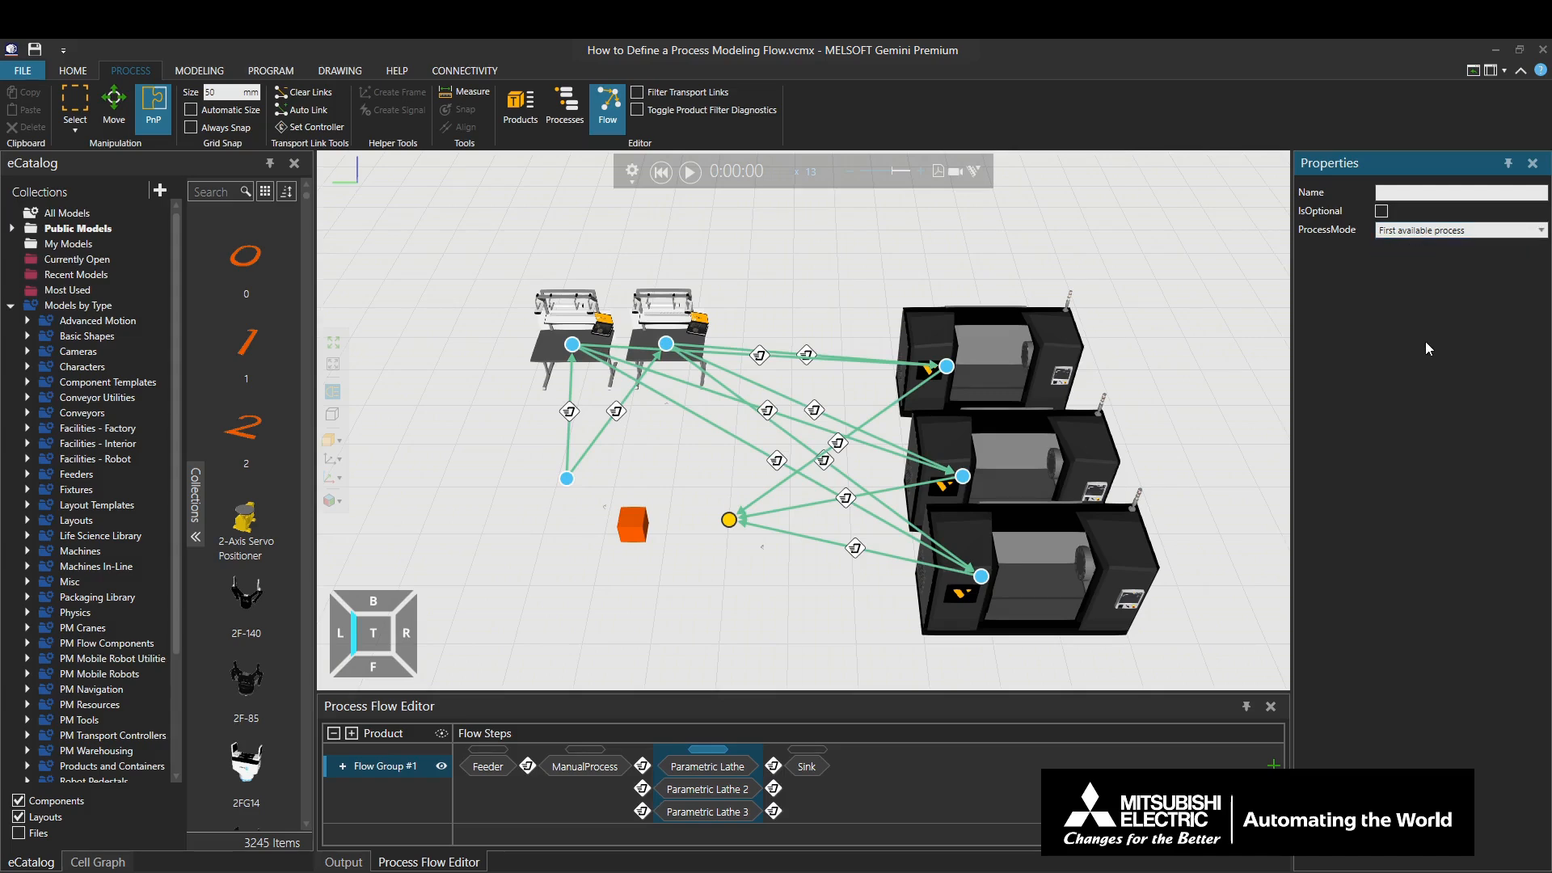
- Reorder the grouped lathe processes as Parametric Lathe 3, Parametric Lathe 2 and Parametric Lathe
mouse_move(728, 812)
left_mouse_down()
mouse_move(718, 758)
mouse_move(719, 809)
mouse_move(722, 791)
left_mouse_up()
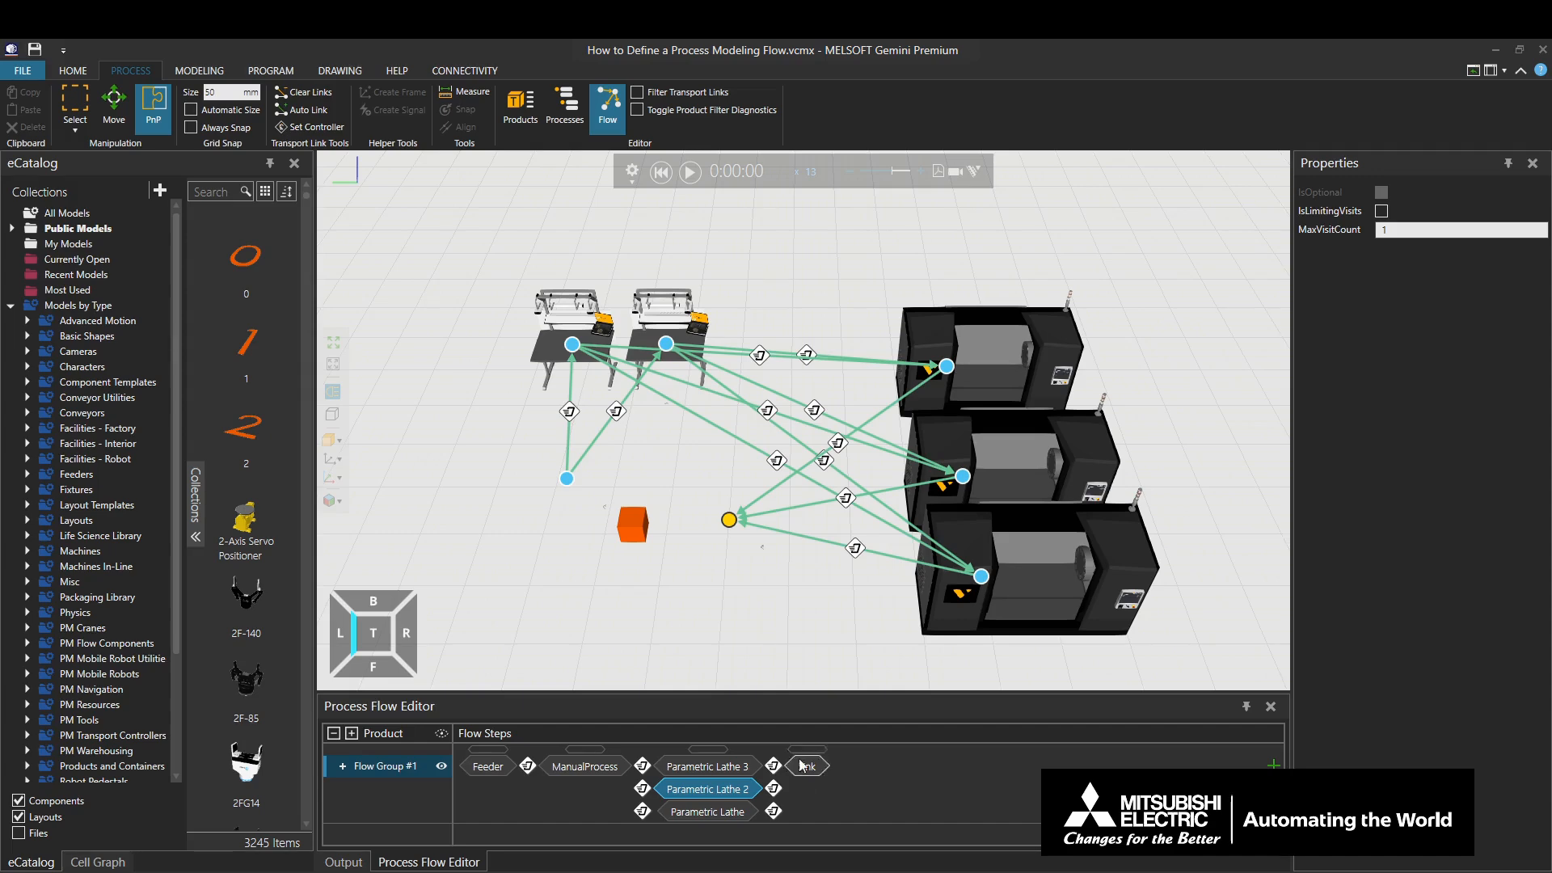
- Run the simulation with the reordered lathe processes and reset it
left_click(690, 172)
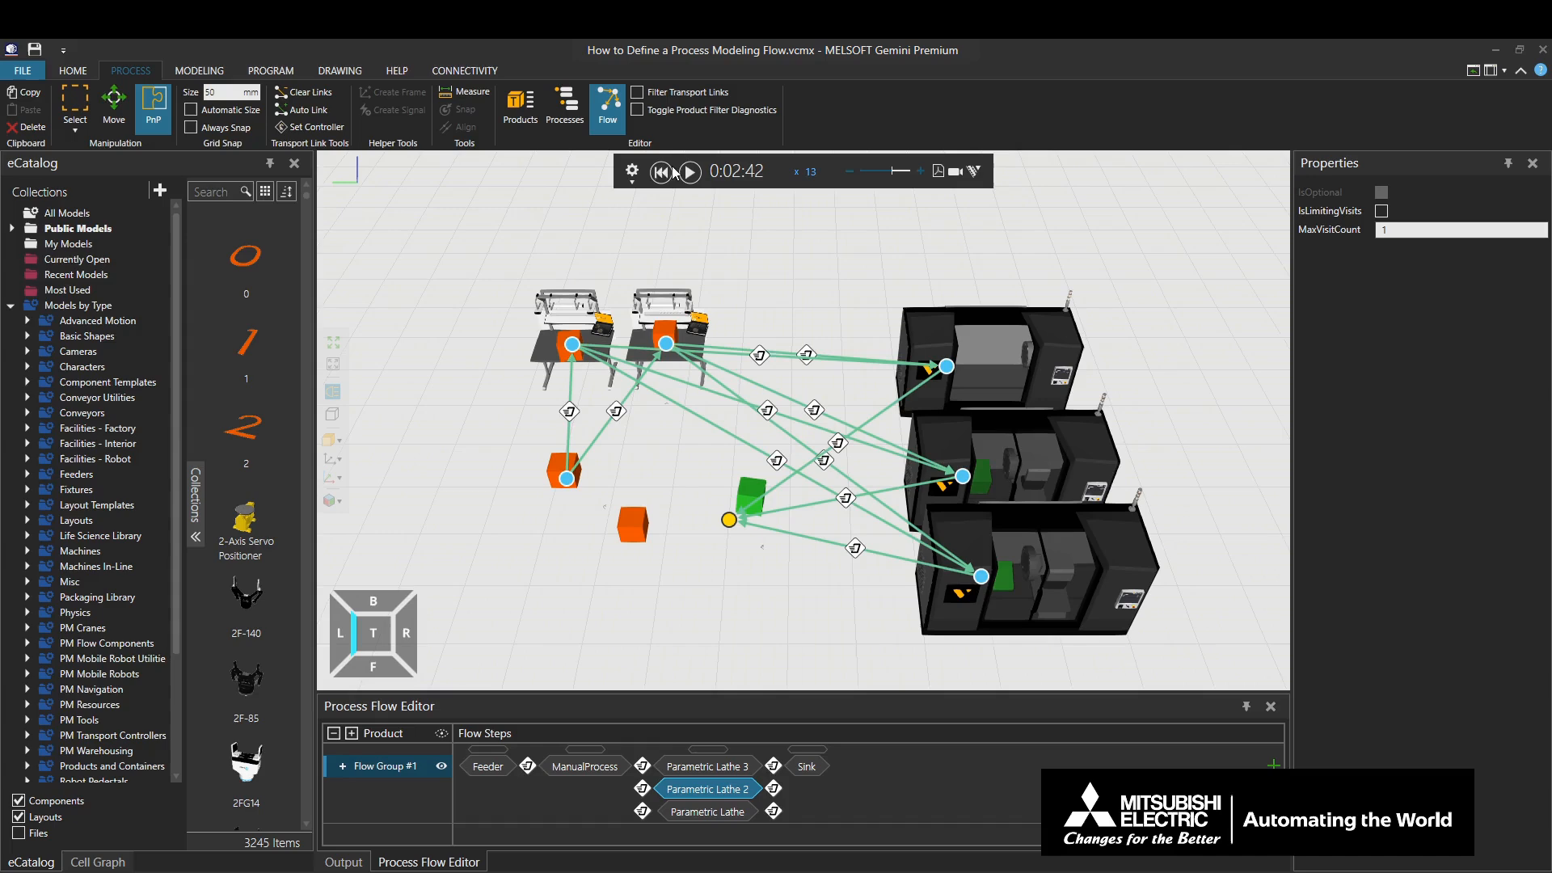
left_click(666, 172)
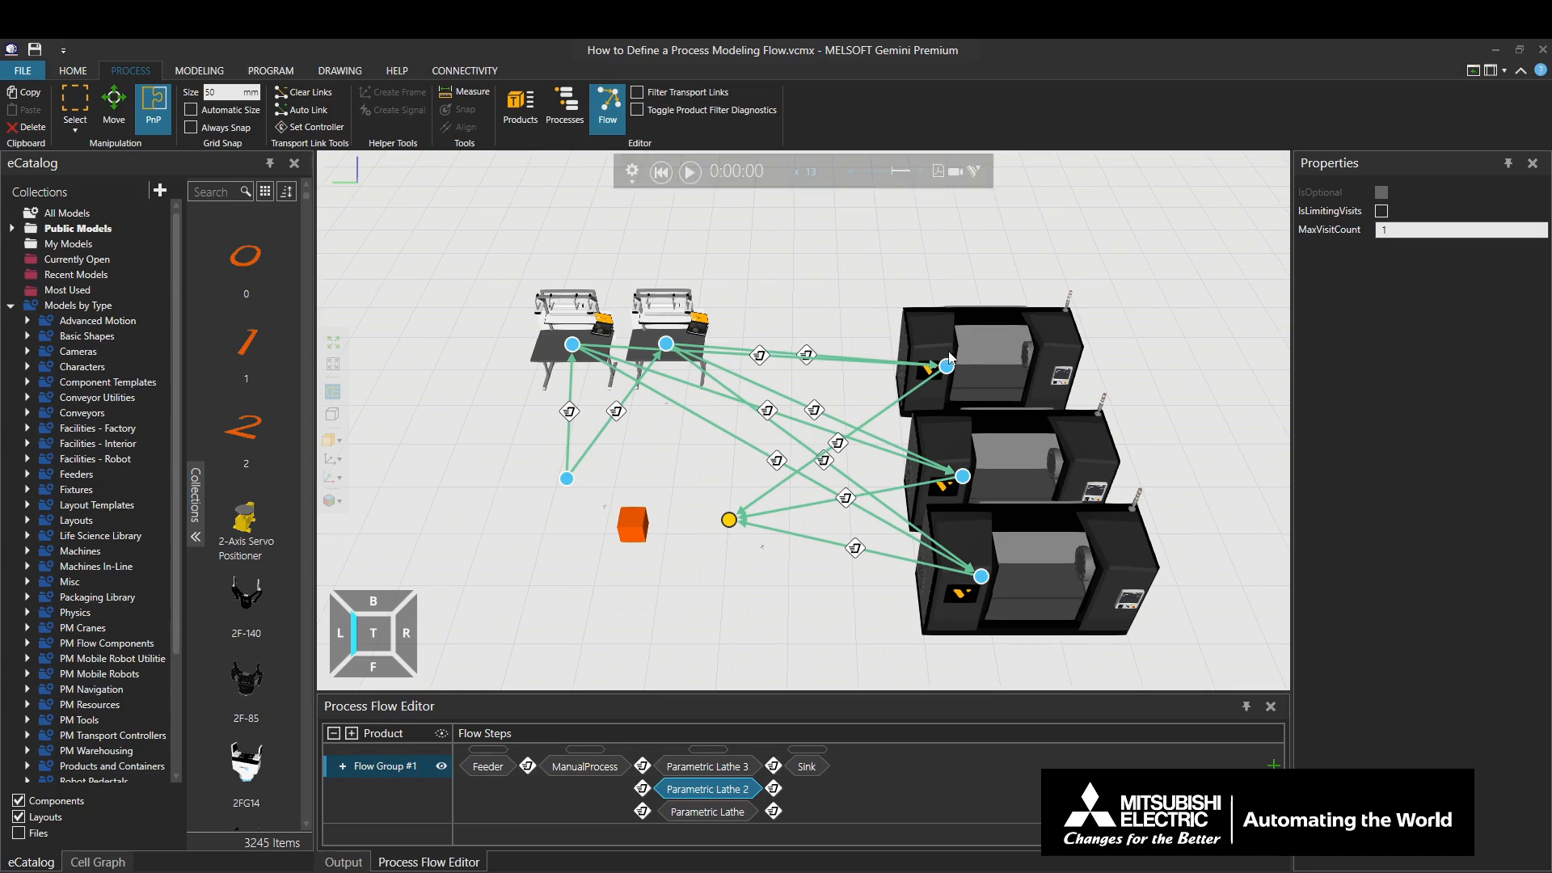
- Select all three parametric lathes and set their ProcessTime to 1 s
left_click(1028, 453)
left_click(1067, 482, "ctrl")
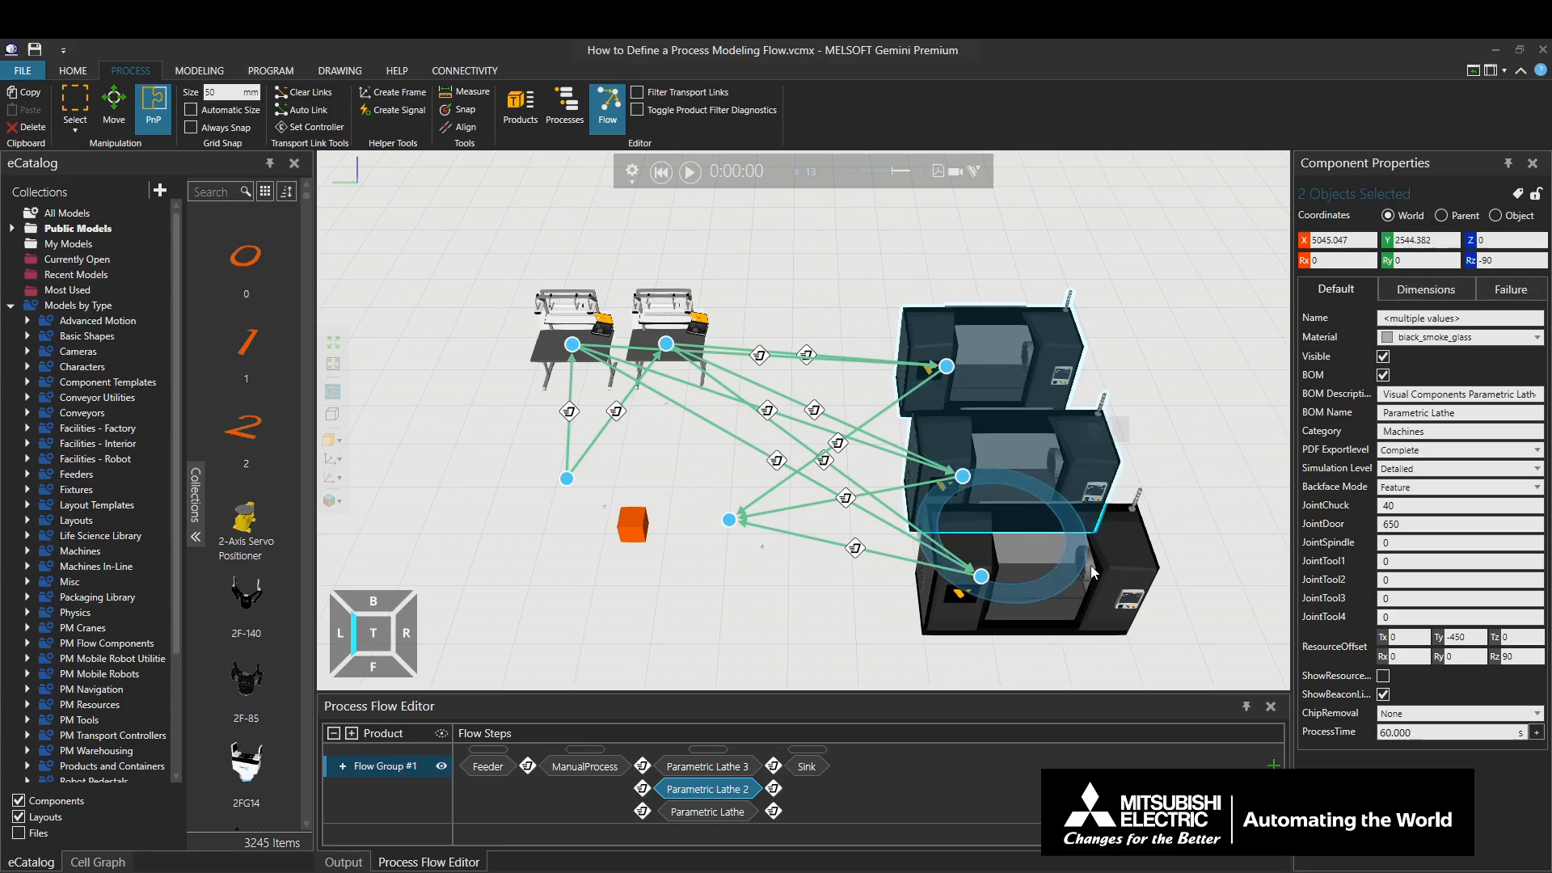
left_click(1124, 569, "ctrl")
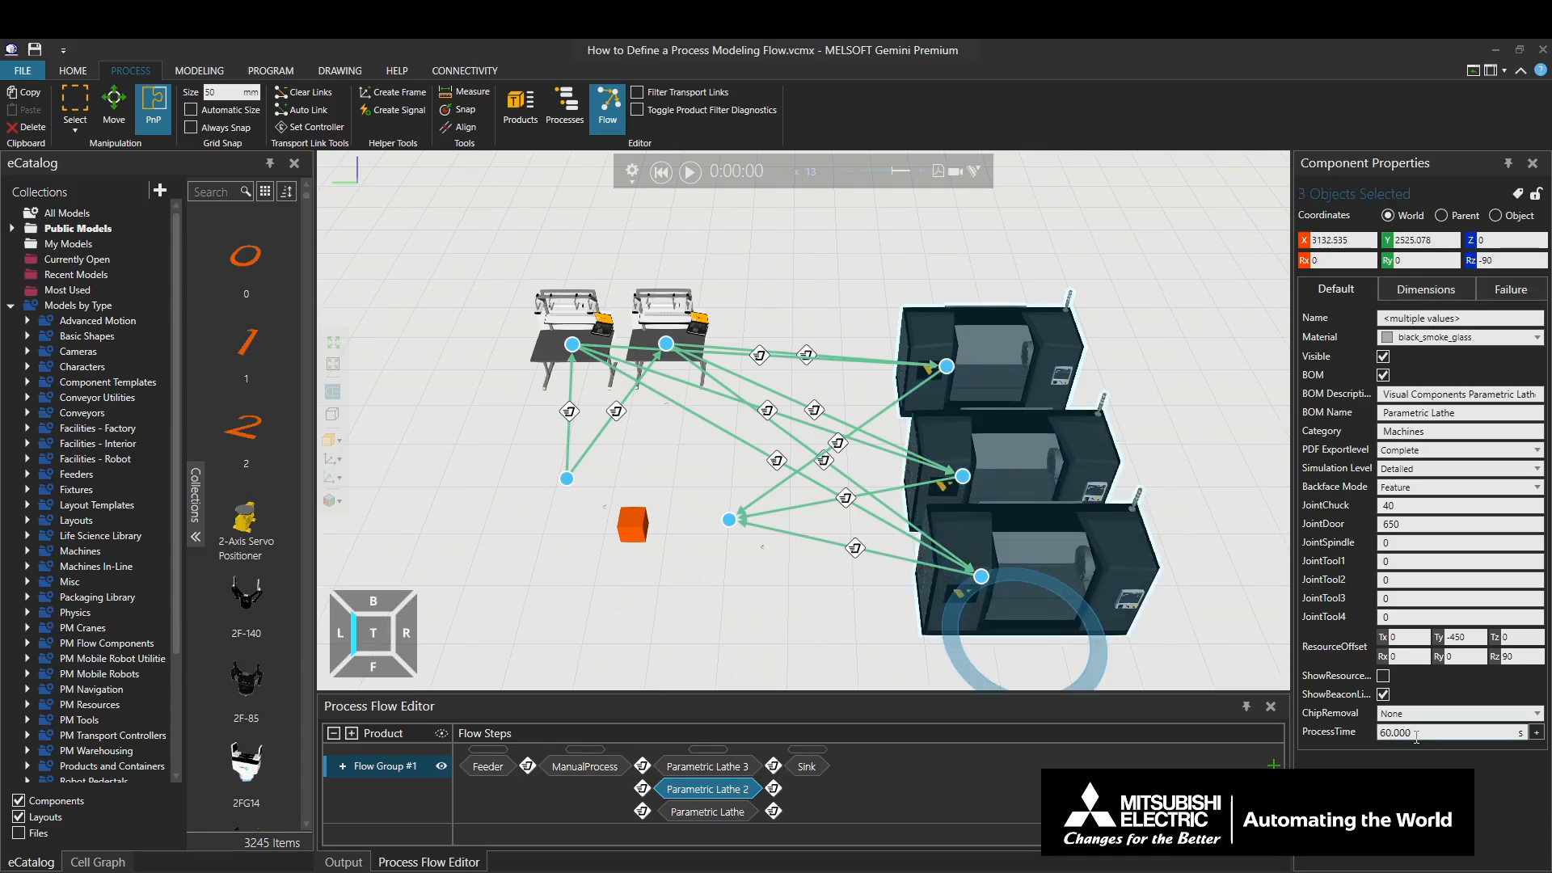
left_click(1384, 732)
type("1")
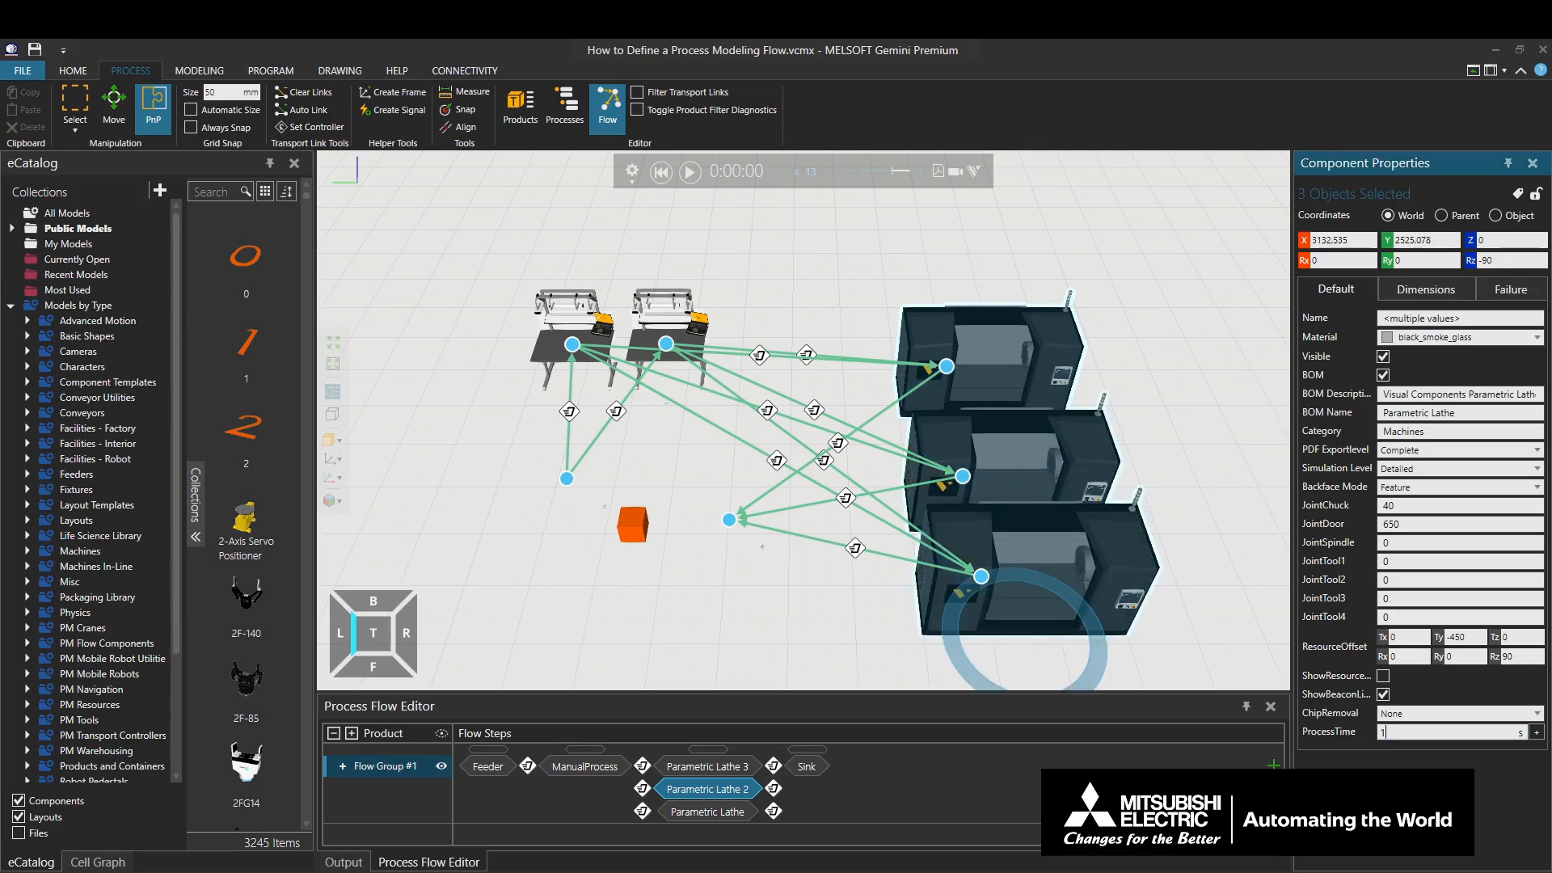
key("Return")
- Run the simulation with the shortened lathe process time, then pause and reset it
left_click(689, 172)
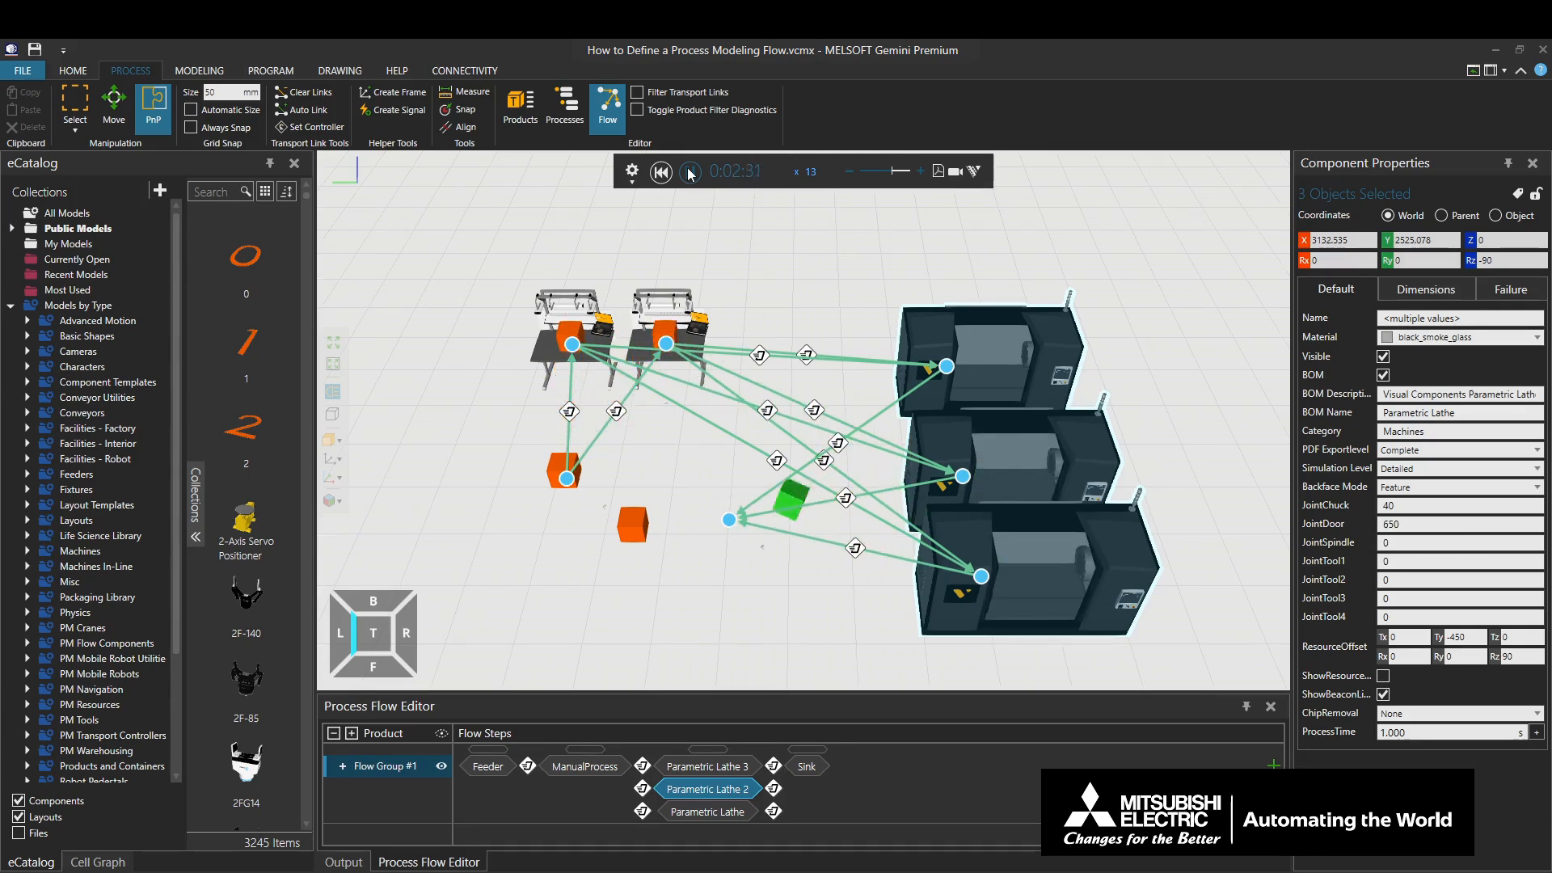
left_click(689, 172)
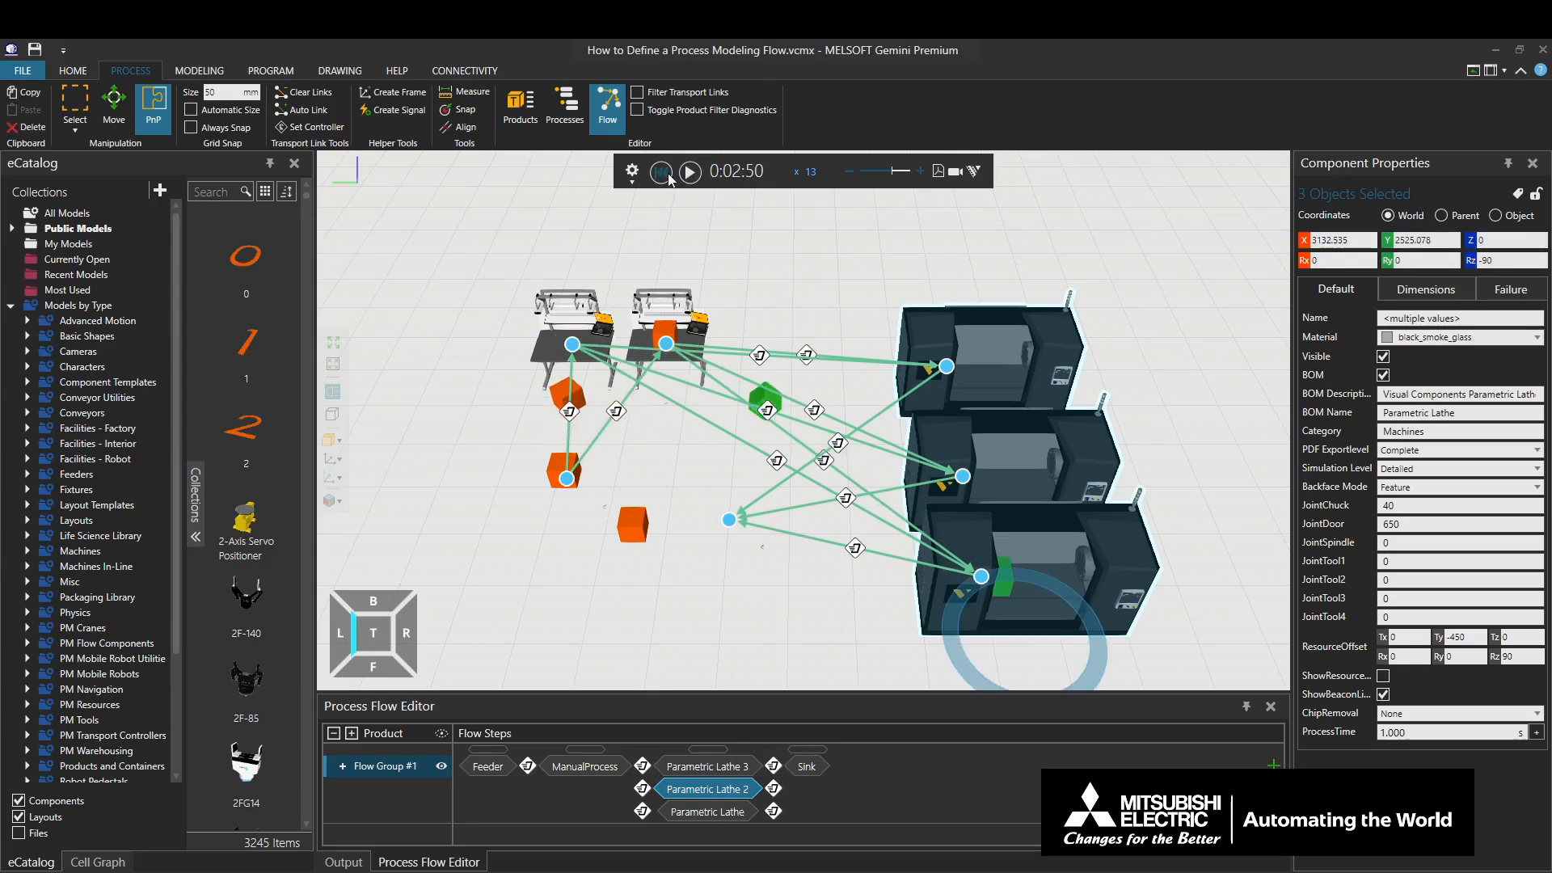
left_click(661, 173)
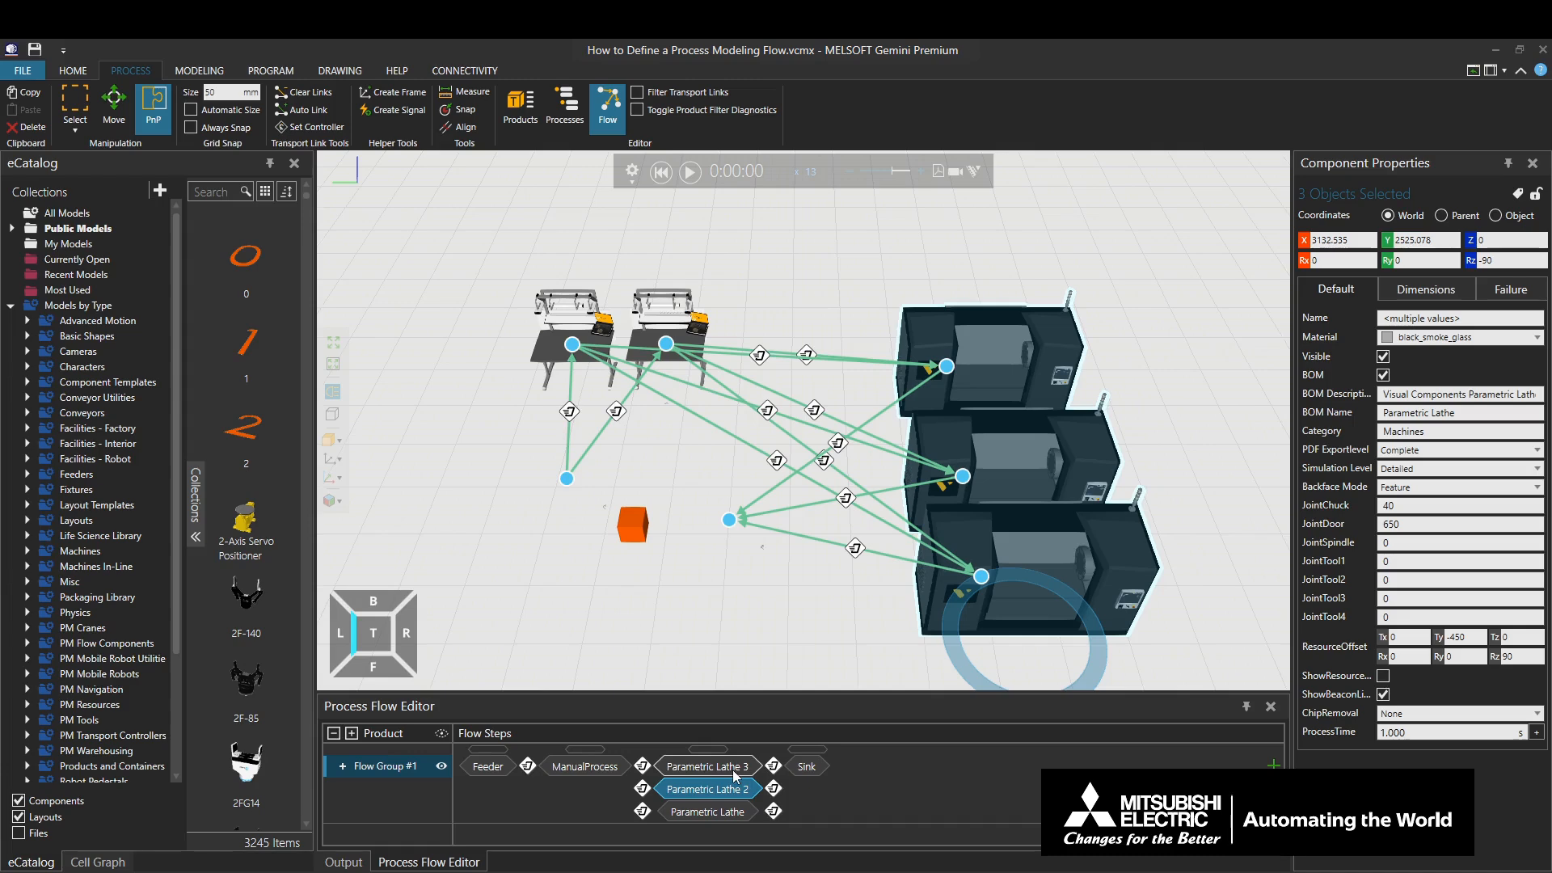
- Set the ProcessMode of the flow step grouping the three lathes to All processes in any order
left_click(709, 755)
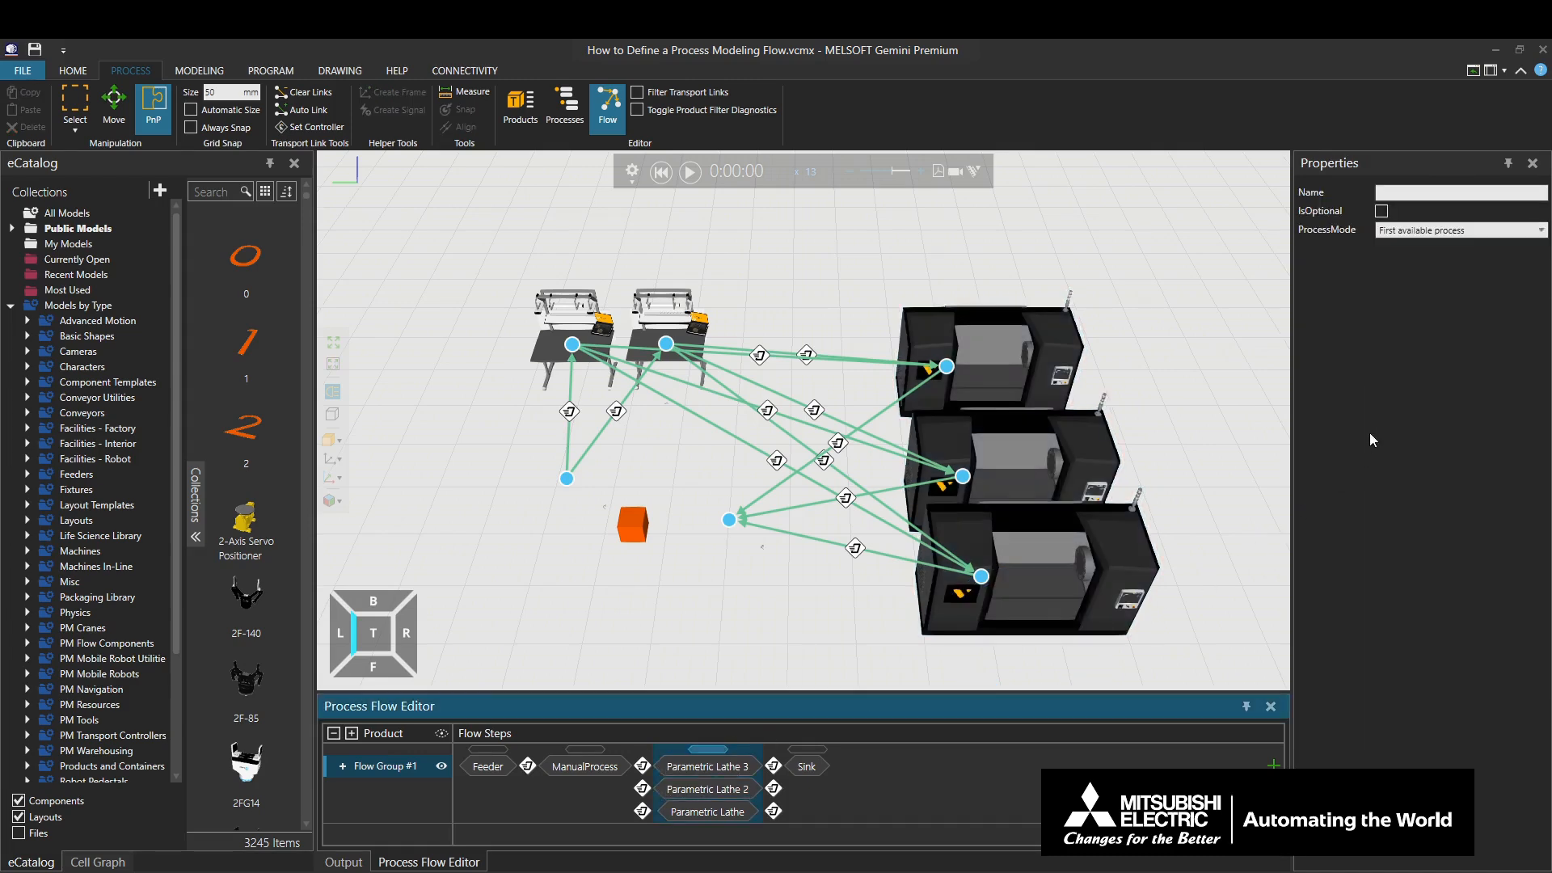
left_click(1429, 230)
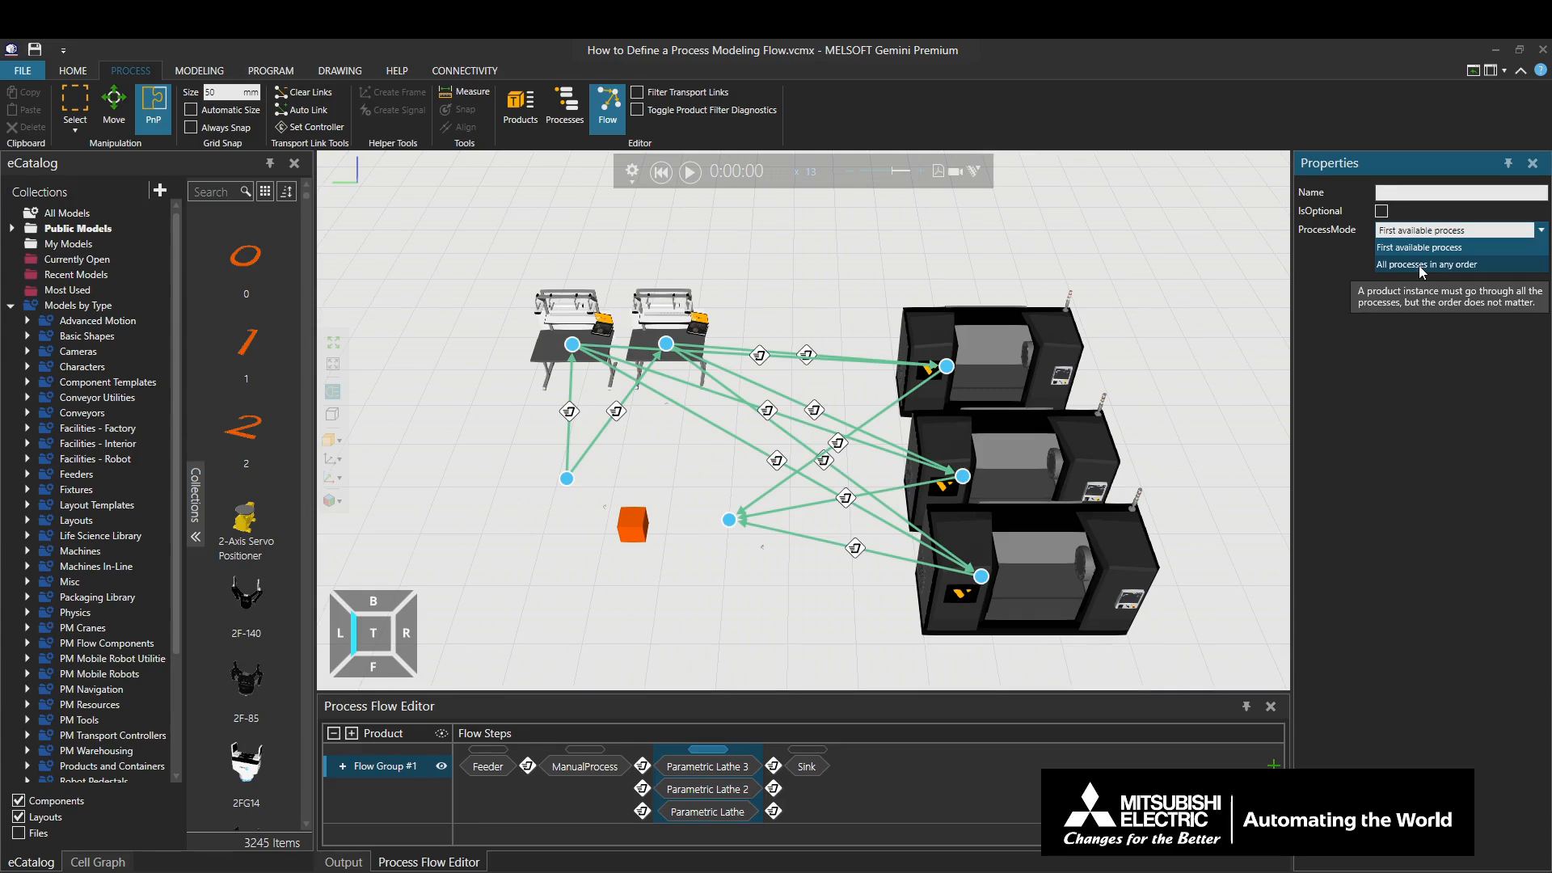
left_click(1420, 267)
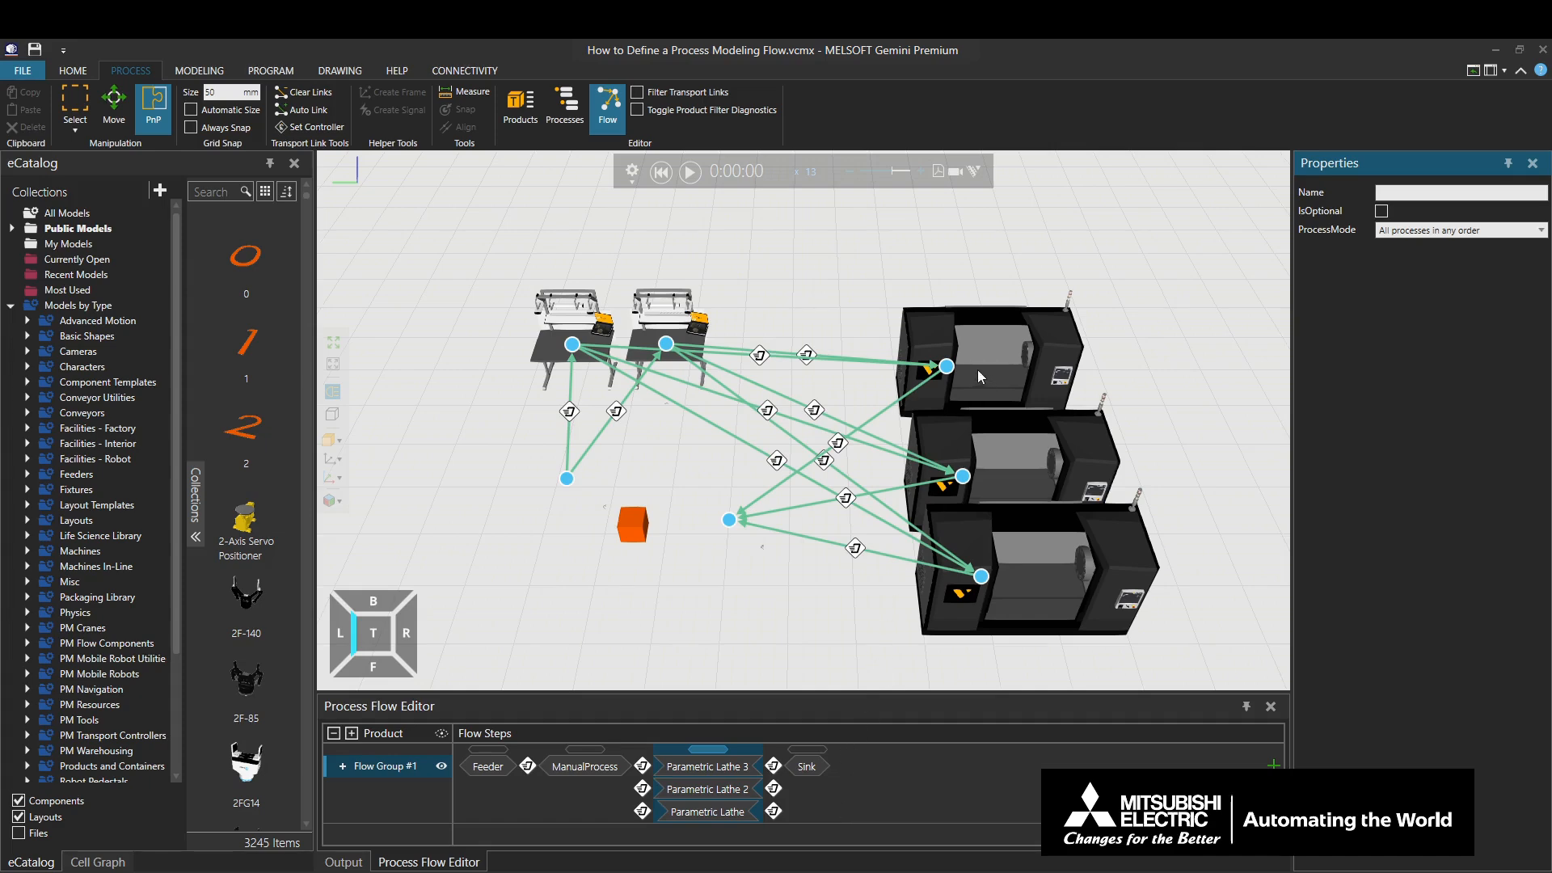
- Create transport links in both directions between every pair of the three parametric lathes
left_click(946, 366)
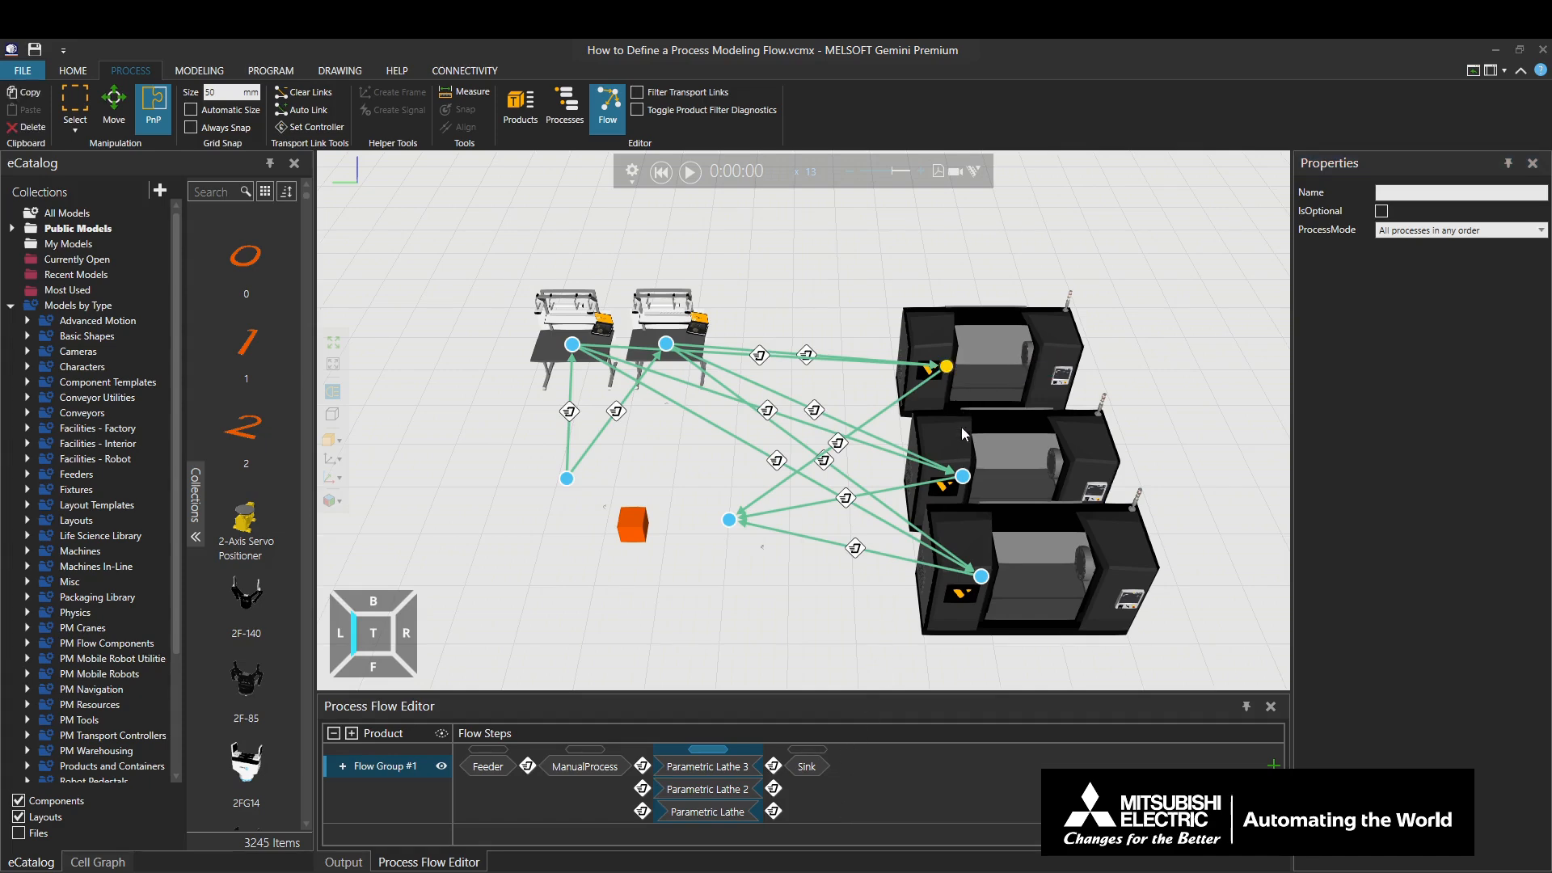
left_click(962, 475)
left_click(980, 576)
left_click(962, 475)
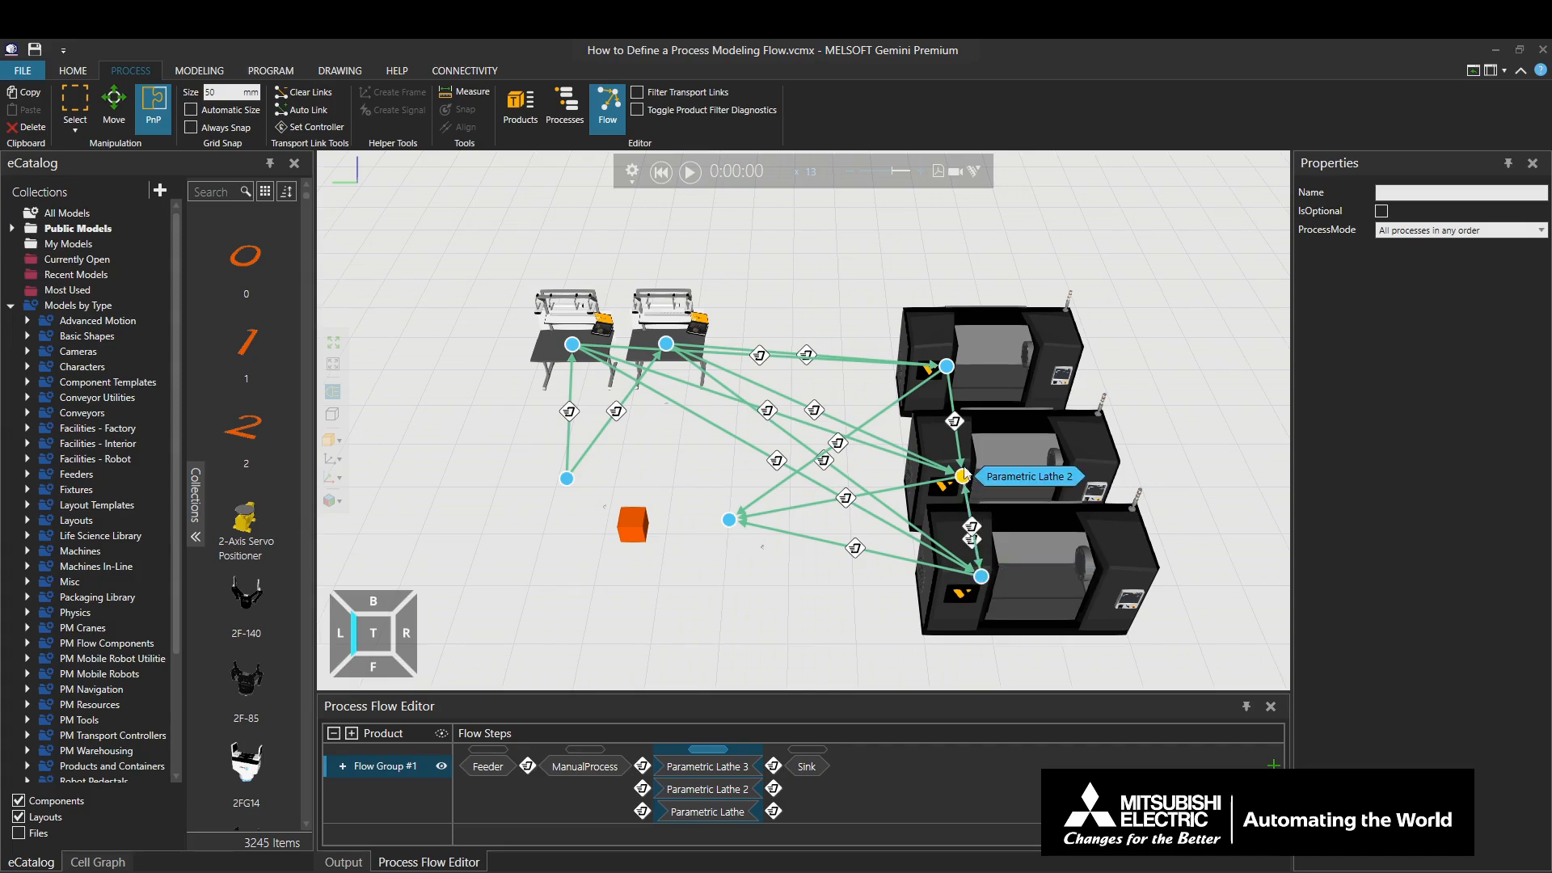
left_click(946, 366)
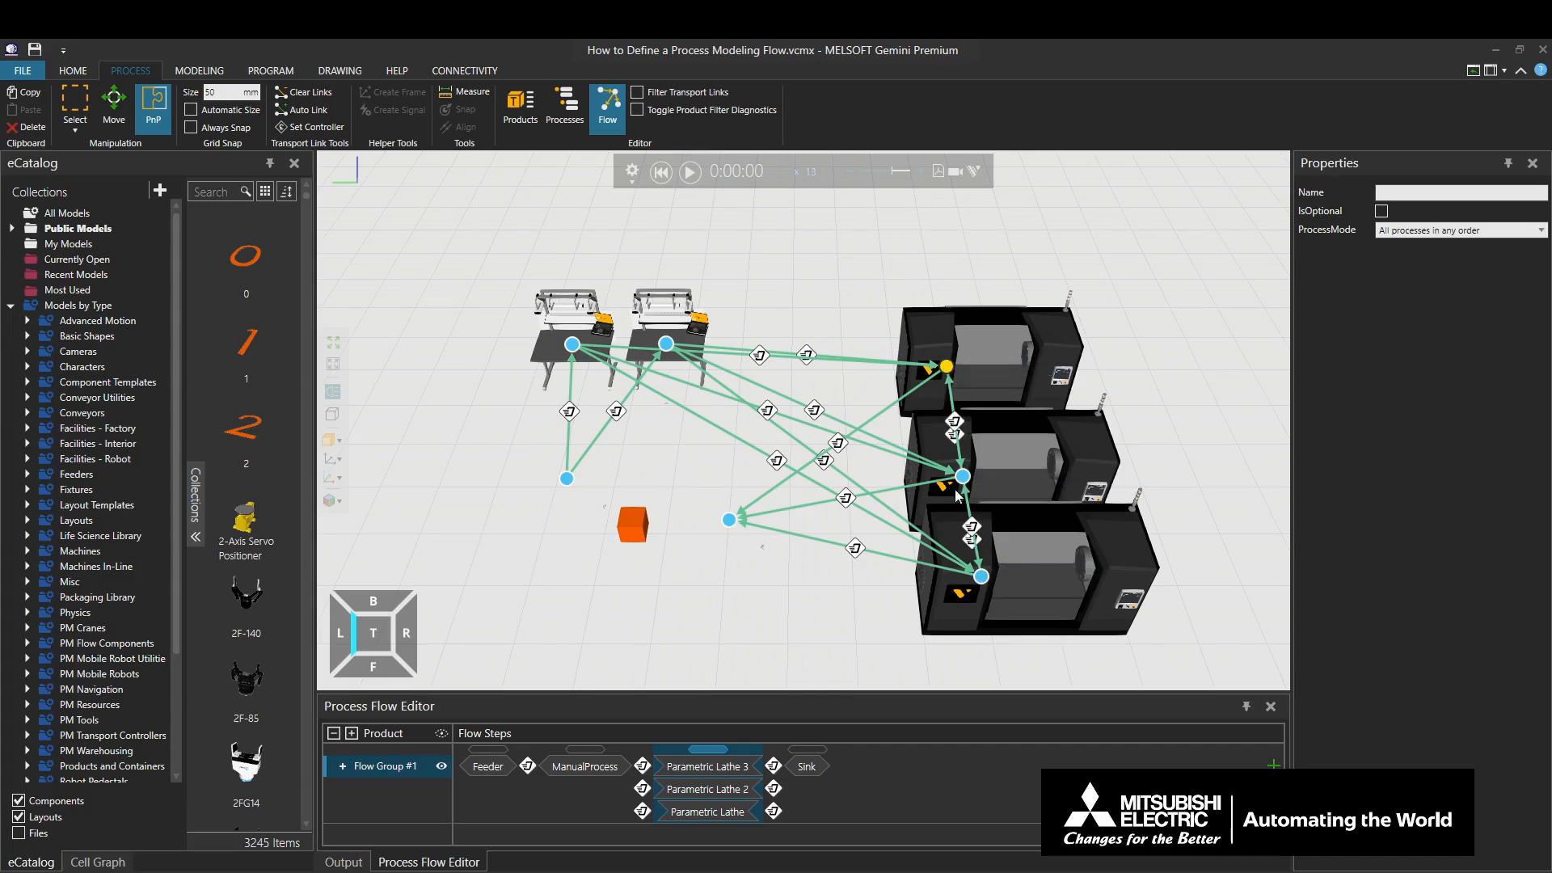
left_click(981, 577)
left_click(945, 368)
- Run the simulation with products visiting all three lathes in any order and reset it
left_click(689, 172)
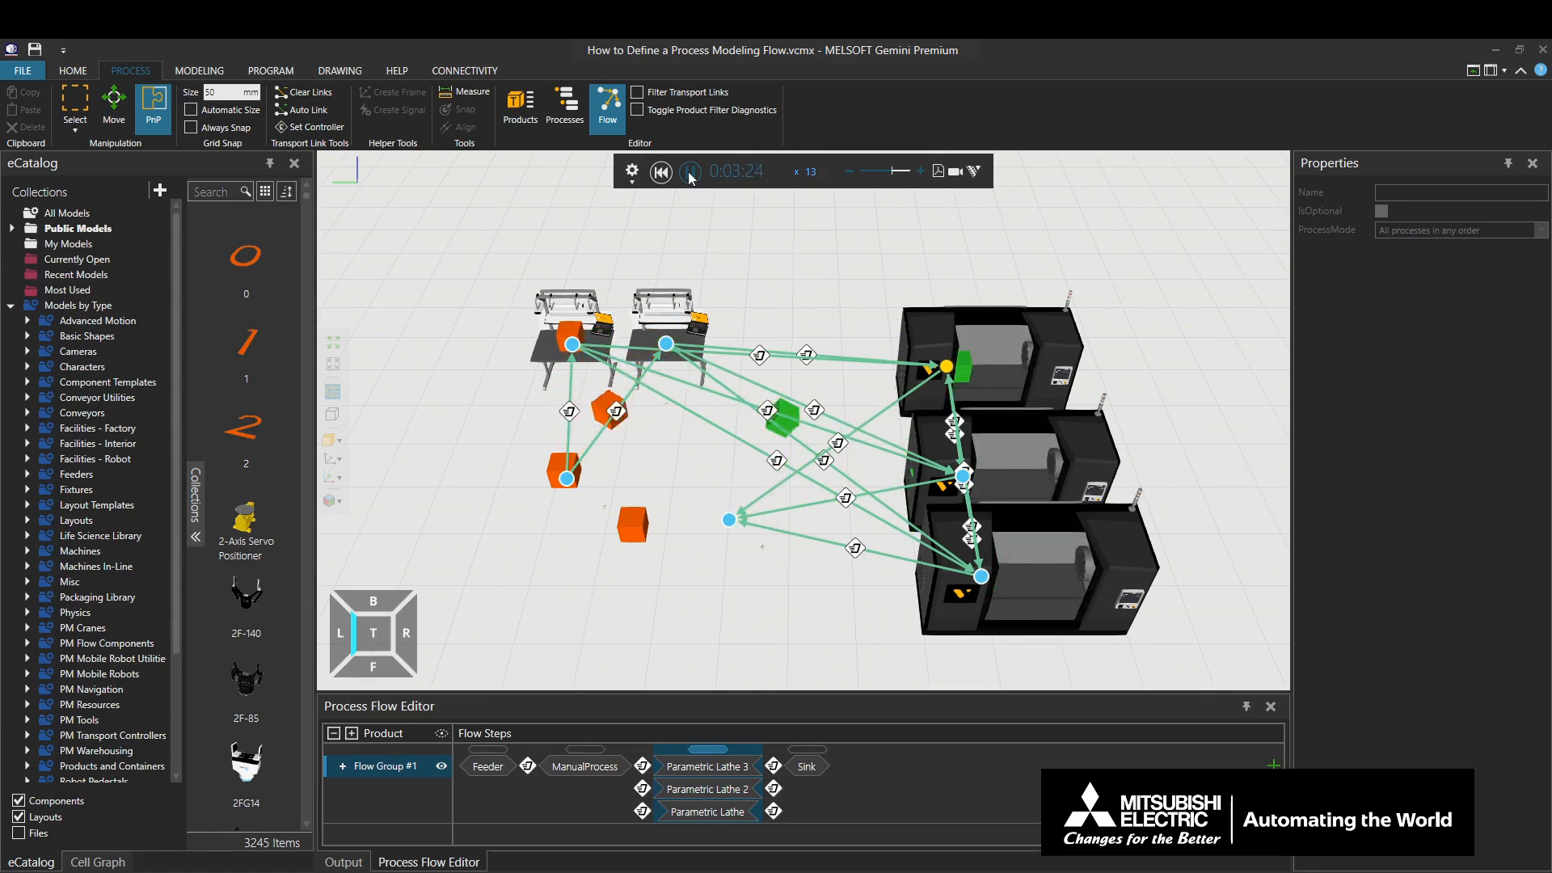
left_click(661, 172)
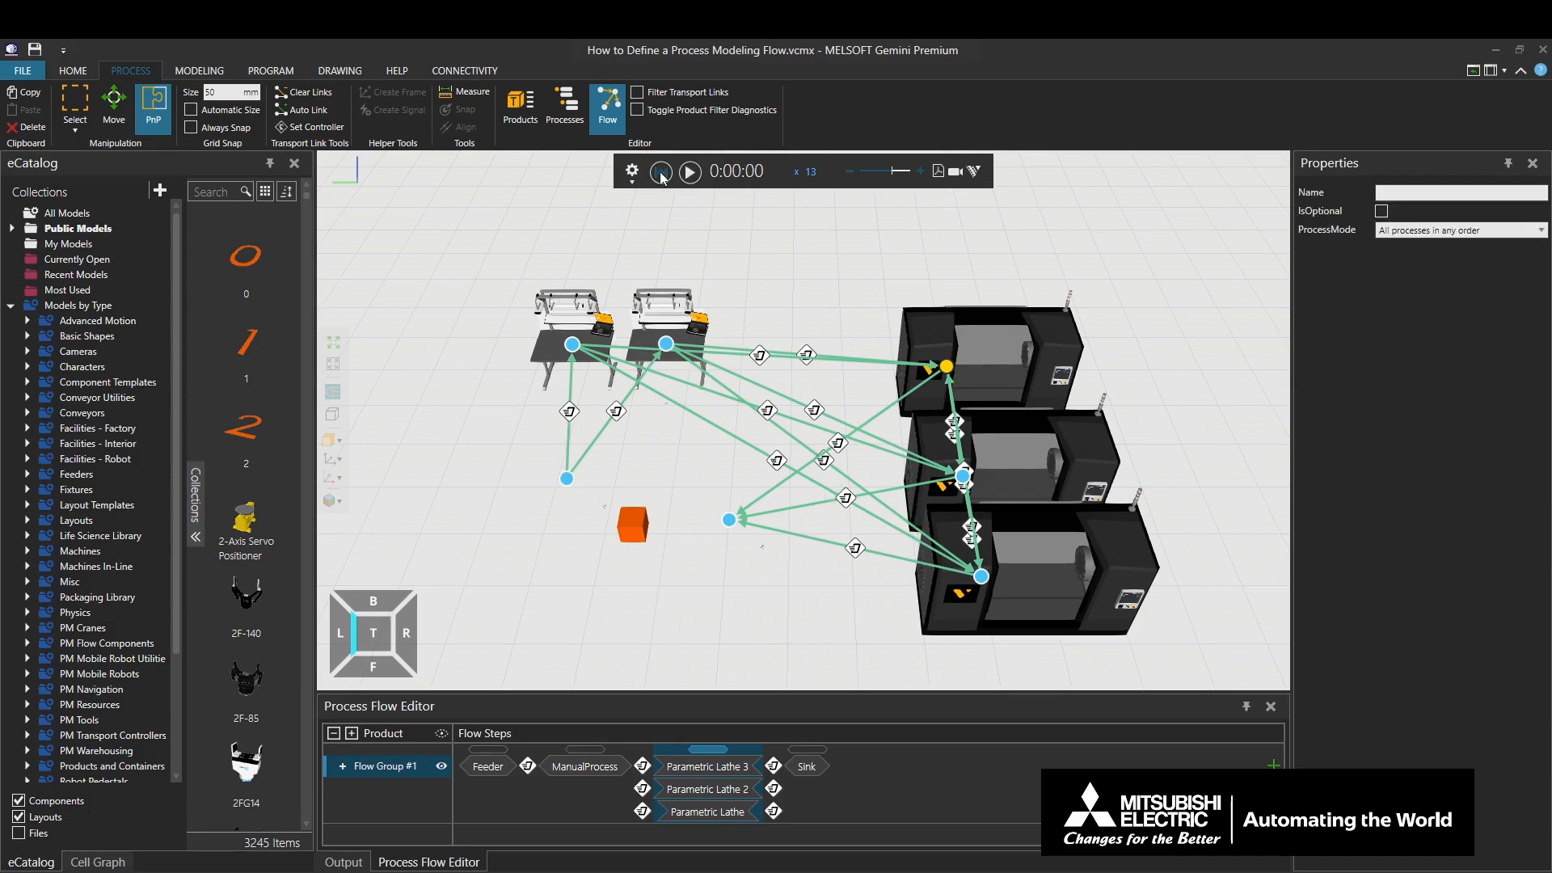
- Set the grouped lathe flow step's ProcessMode back to First available process
left_click(1458, 231)
left_click(1459, 247)
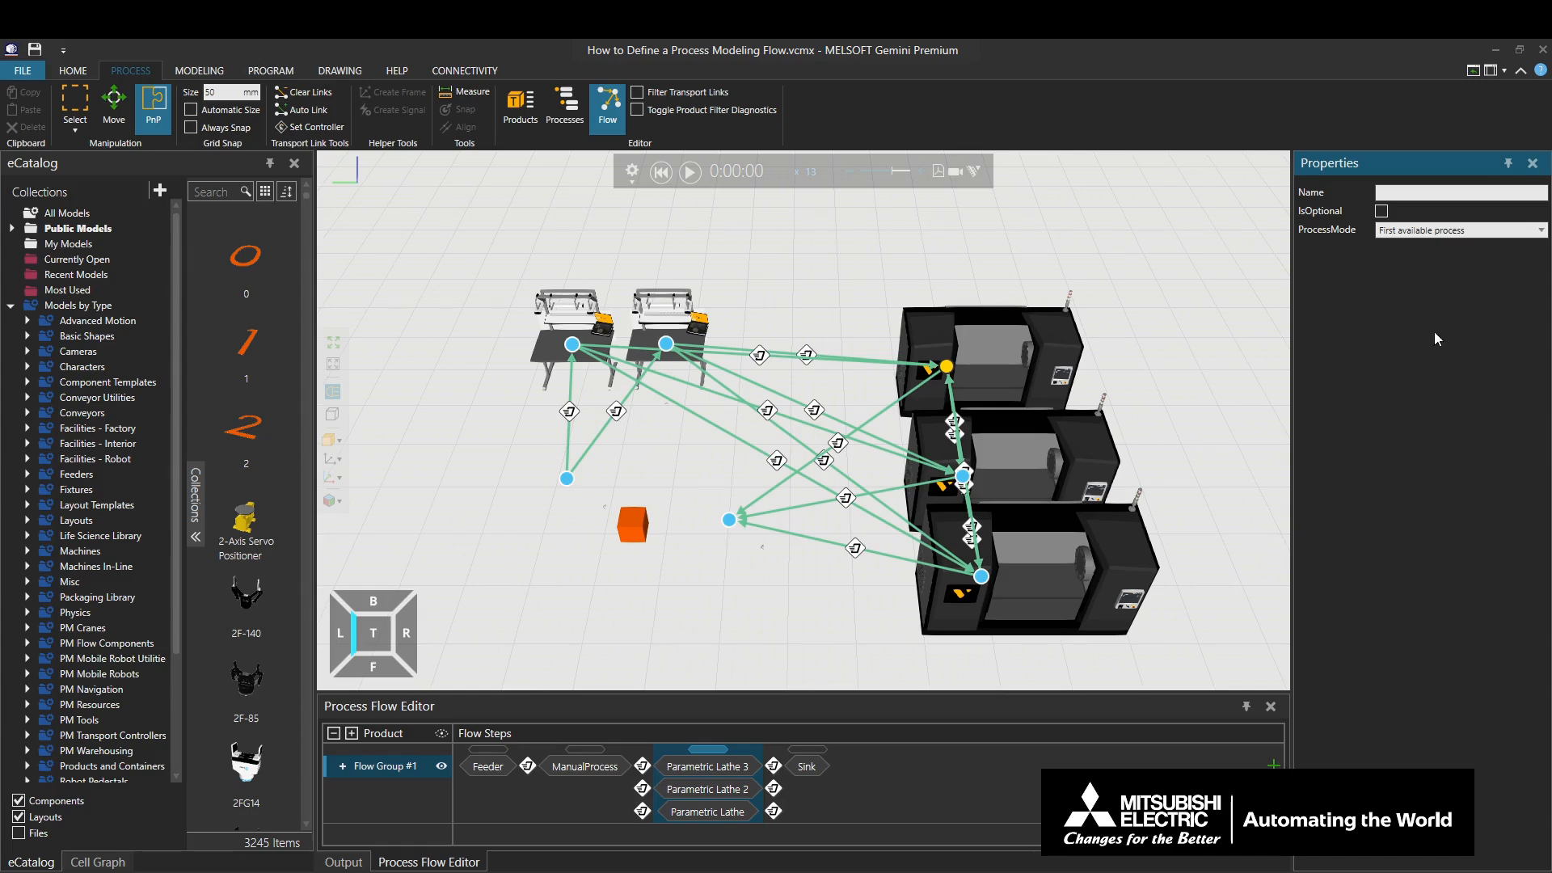
- Delete all transport links that run between the three parametric lathes
scroll(975, 415, "up", 5)
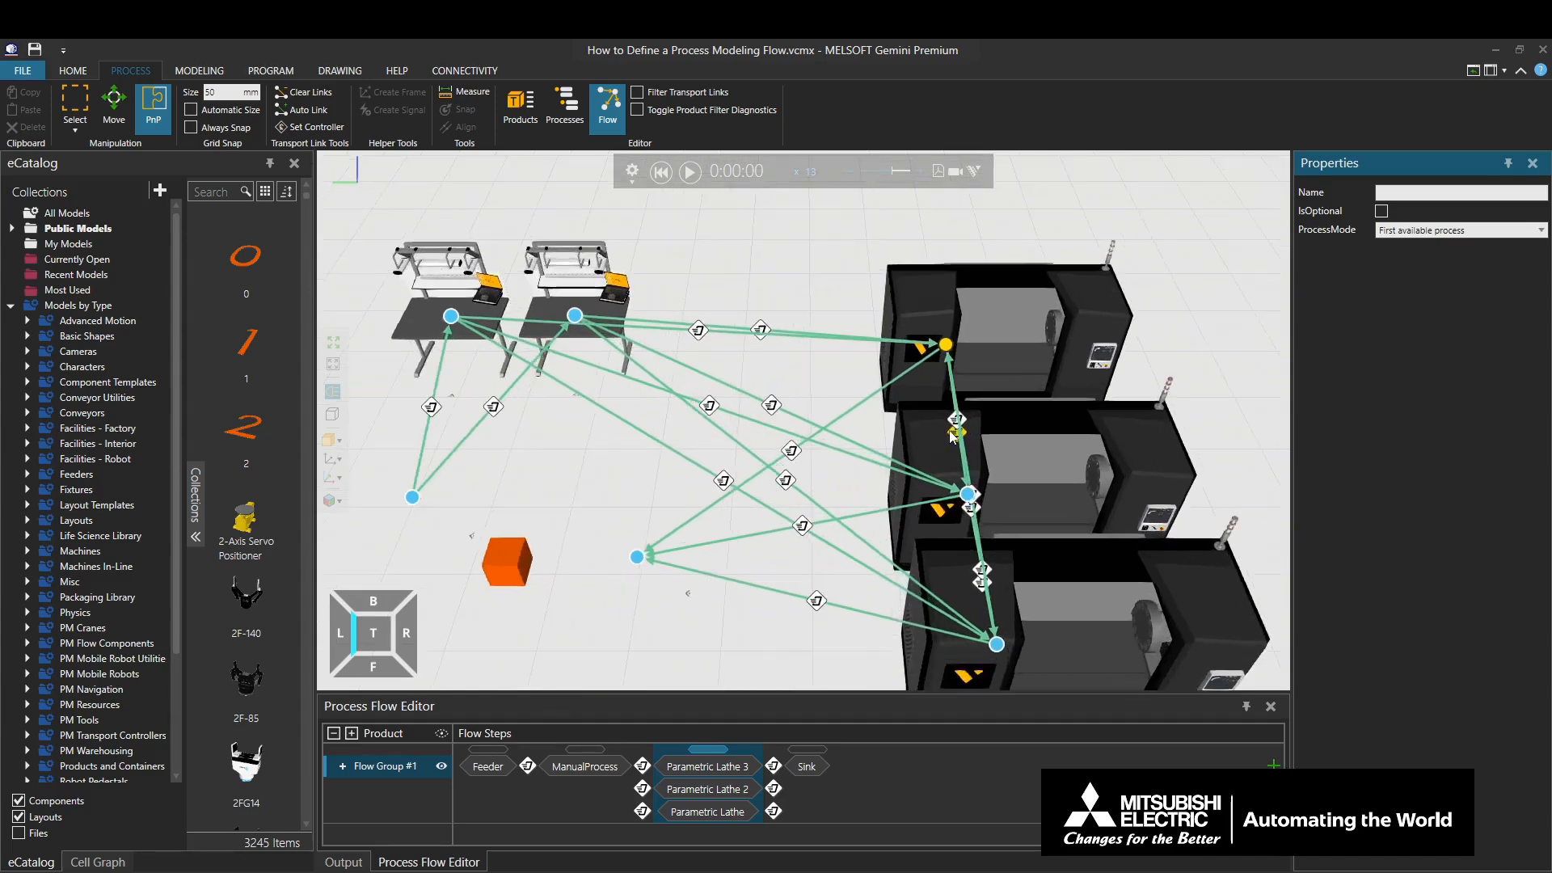
left_click(967, 426)
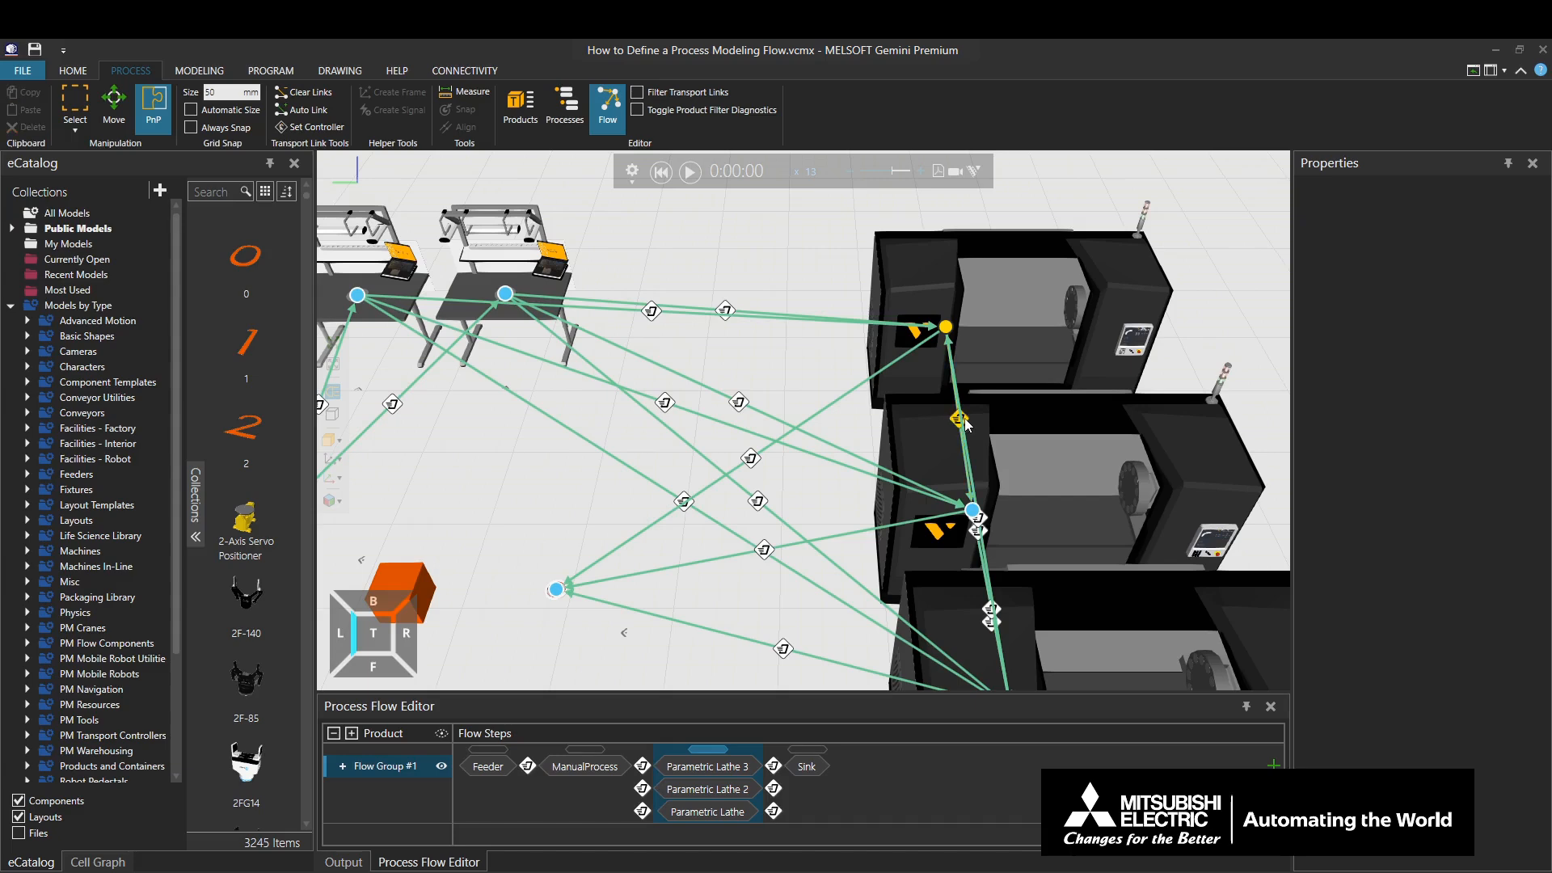
left_click(960, 425)
left_click(981, 519)
left_click(984, 520)
key("Delete")
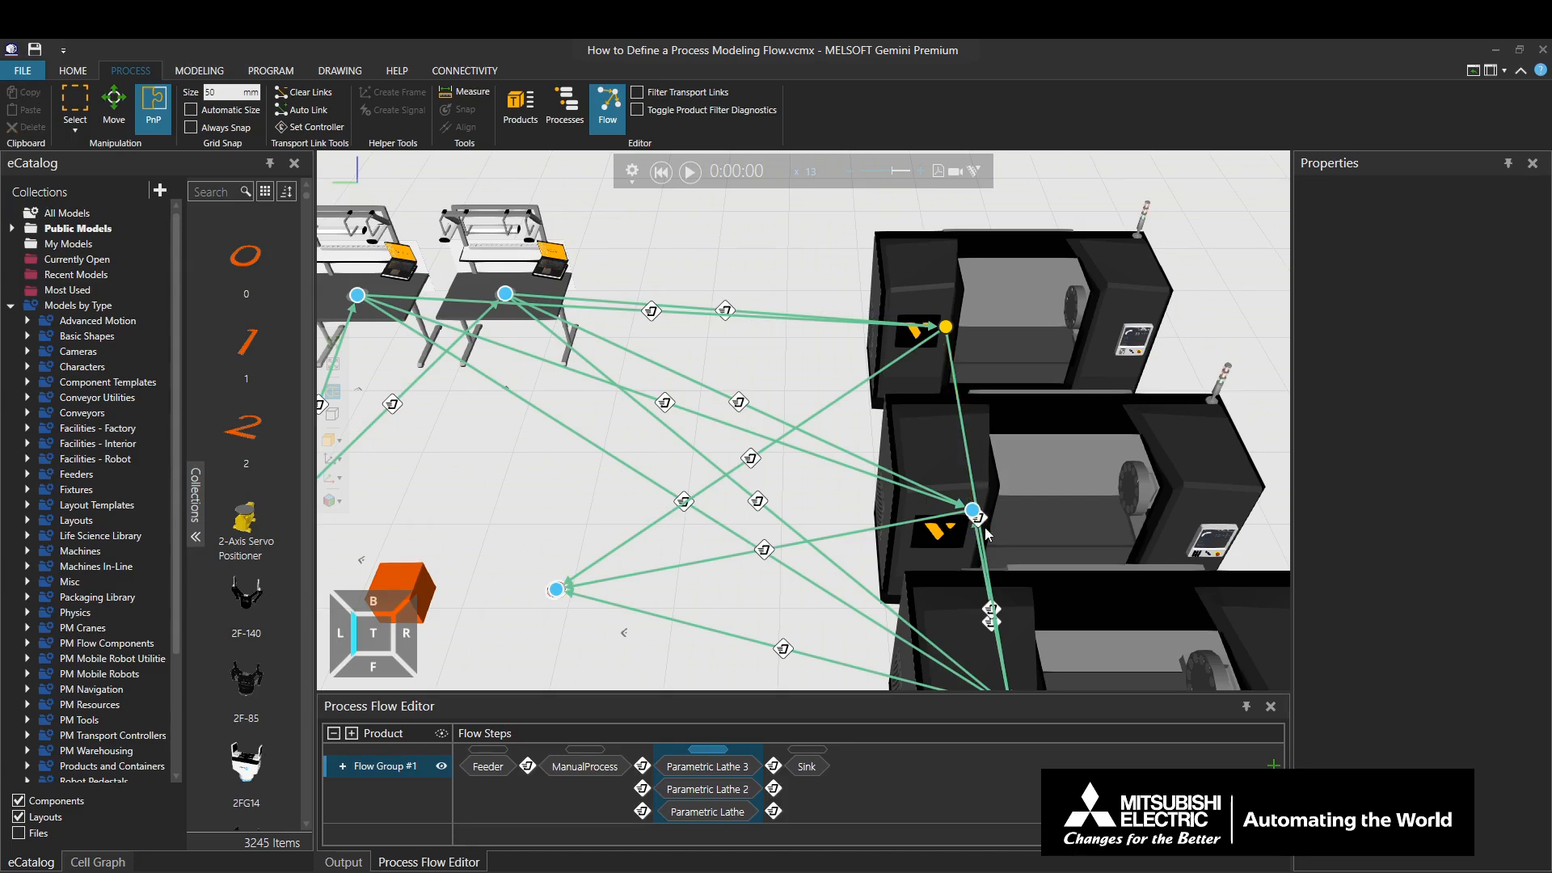
left_click(981, 524)
key("Delete")
left_click(992, 618)
key("Delete")
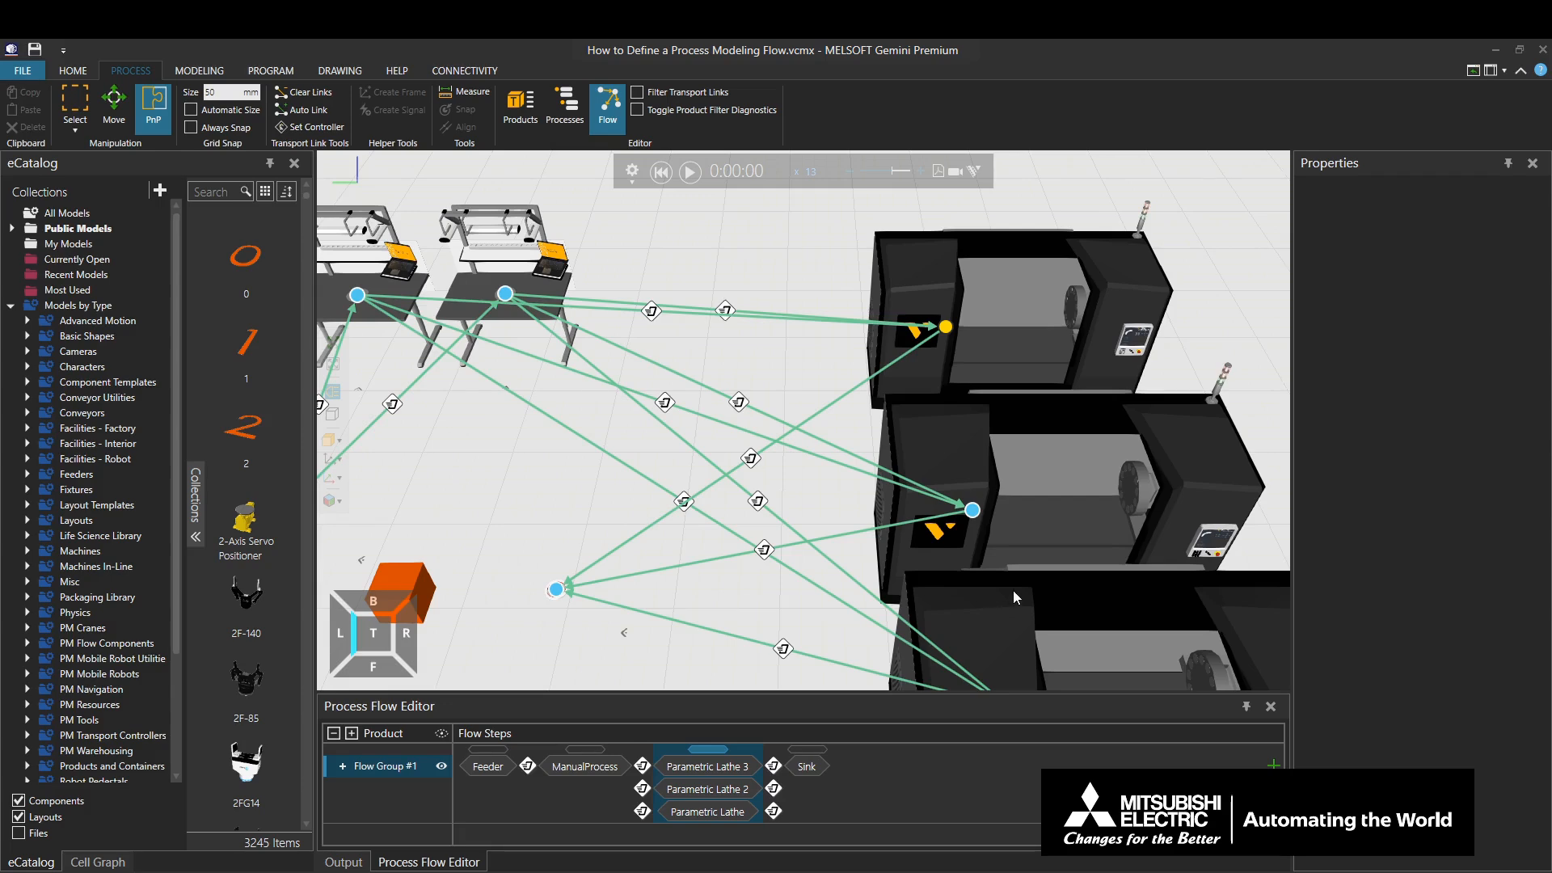
- Select the three parametric lathes together and set their ProcessTime to 60 s
scroll(1012, 590, "down", 4)
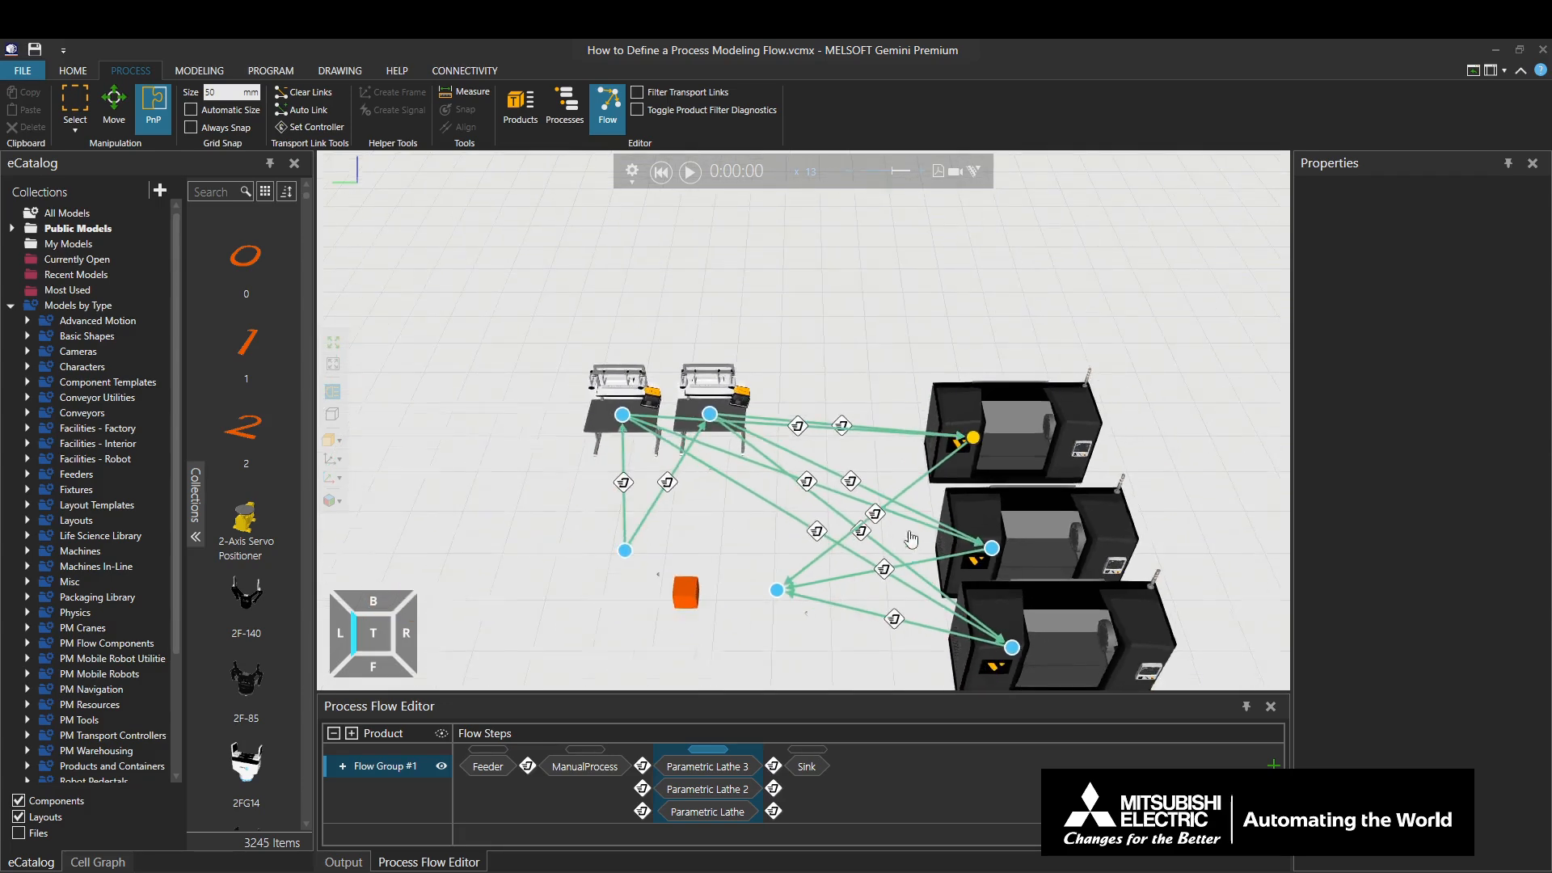
right_click_drag(920, 554, 882, 475, "ctrl")
left_click(1018, 345)
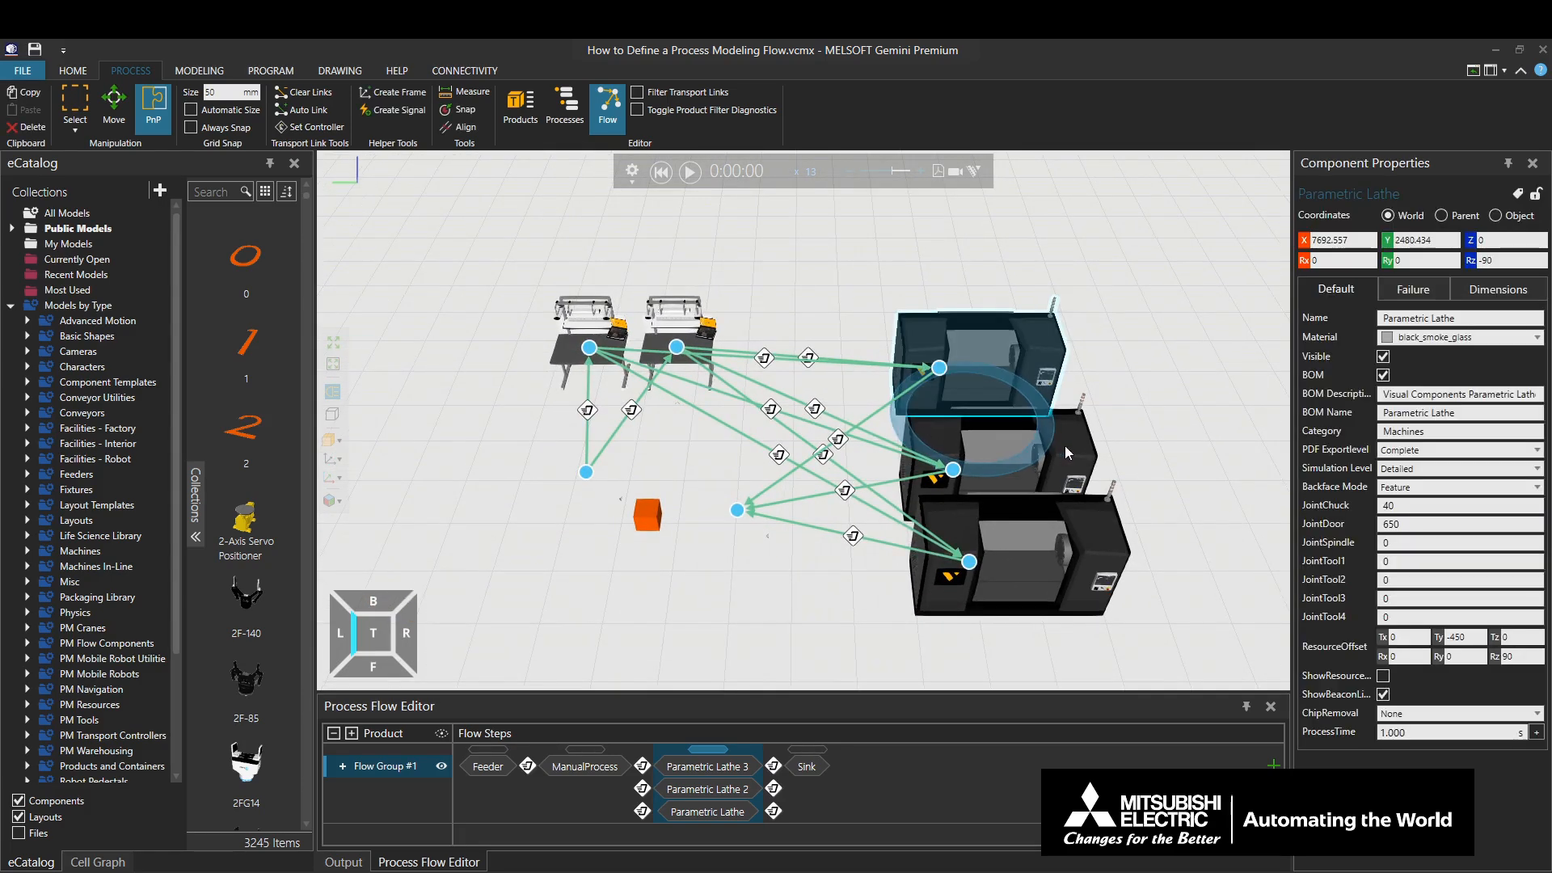
left_click(1094, 551, "ctrl")
left_click(1095, 550, "ctrl")
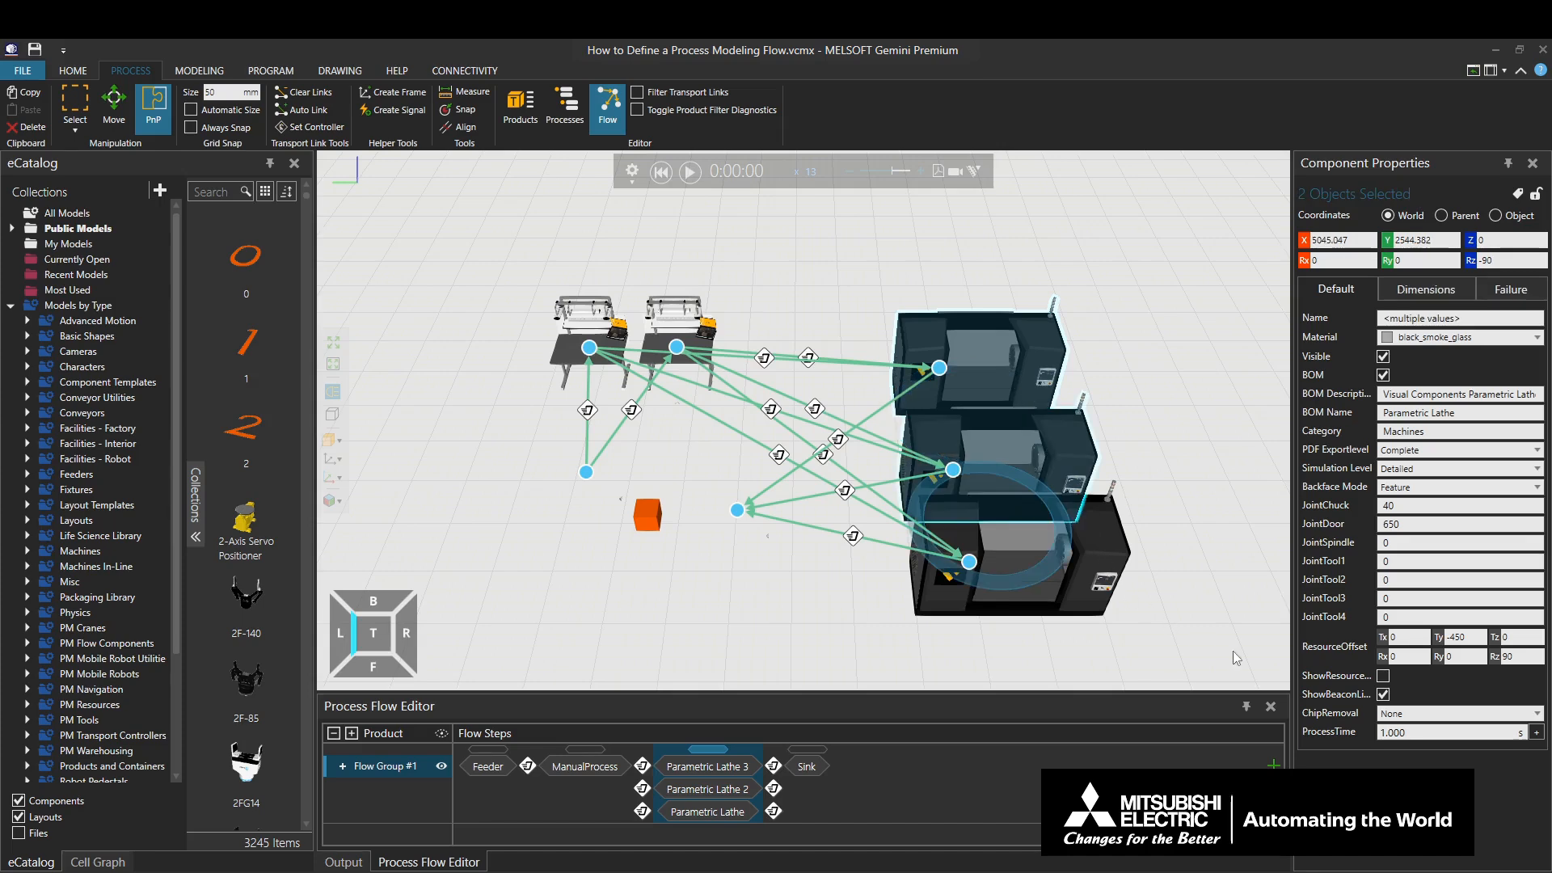
left_click(1381, 732)
type("60")
key("Return")
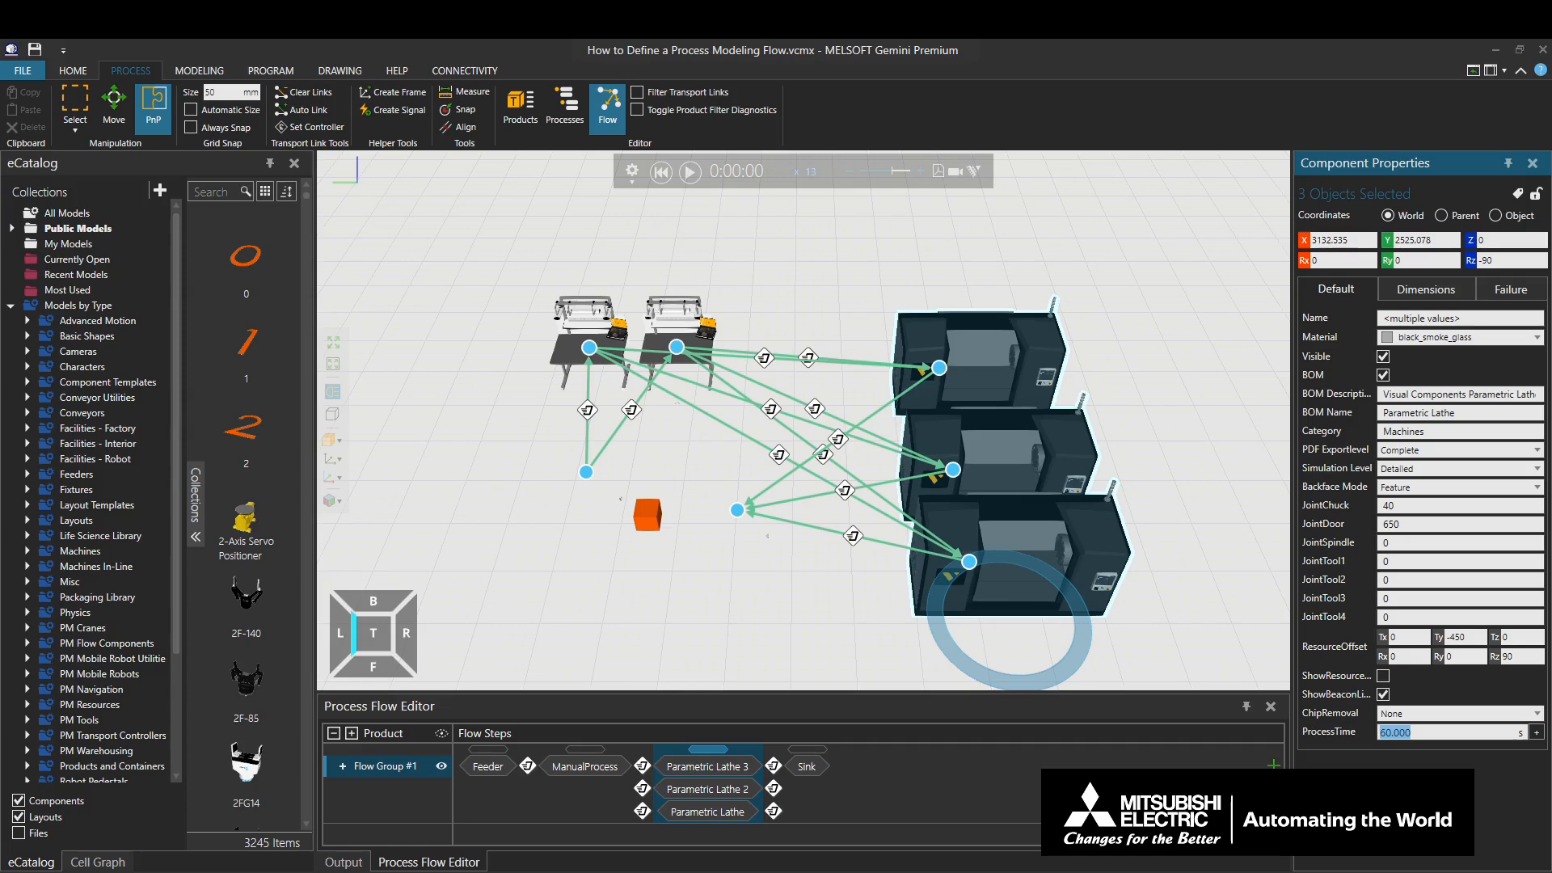
- Select the flow step grouping the three lathes and view its properties
left_click(722, 760)
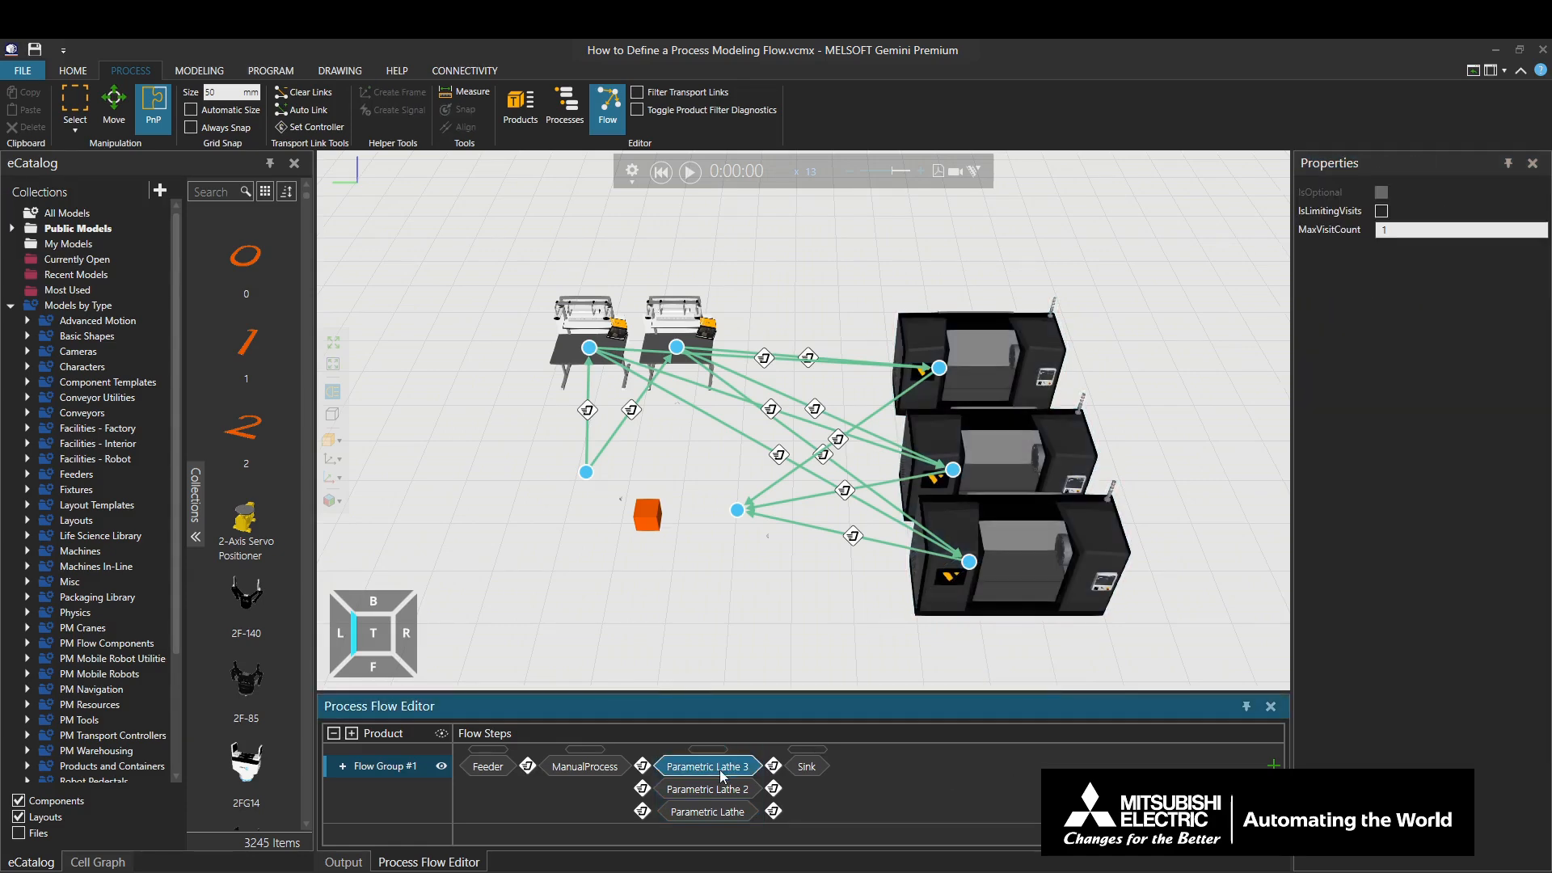
left_click(714, 752)
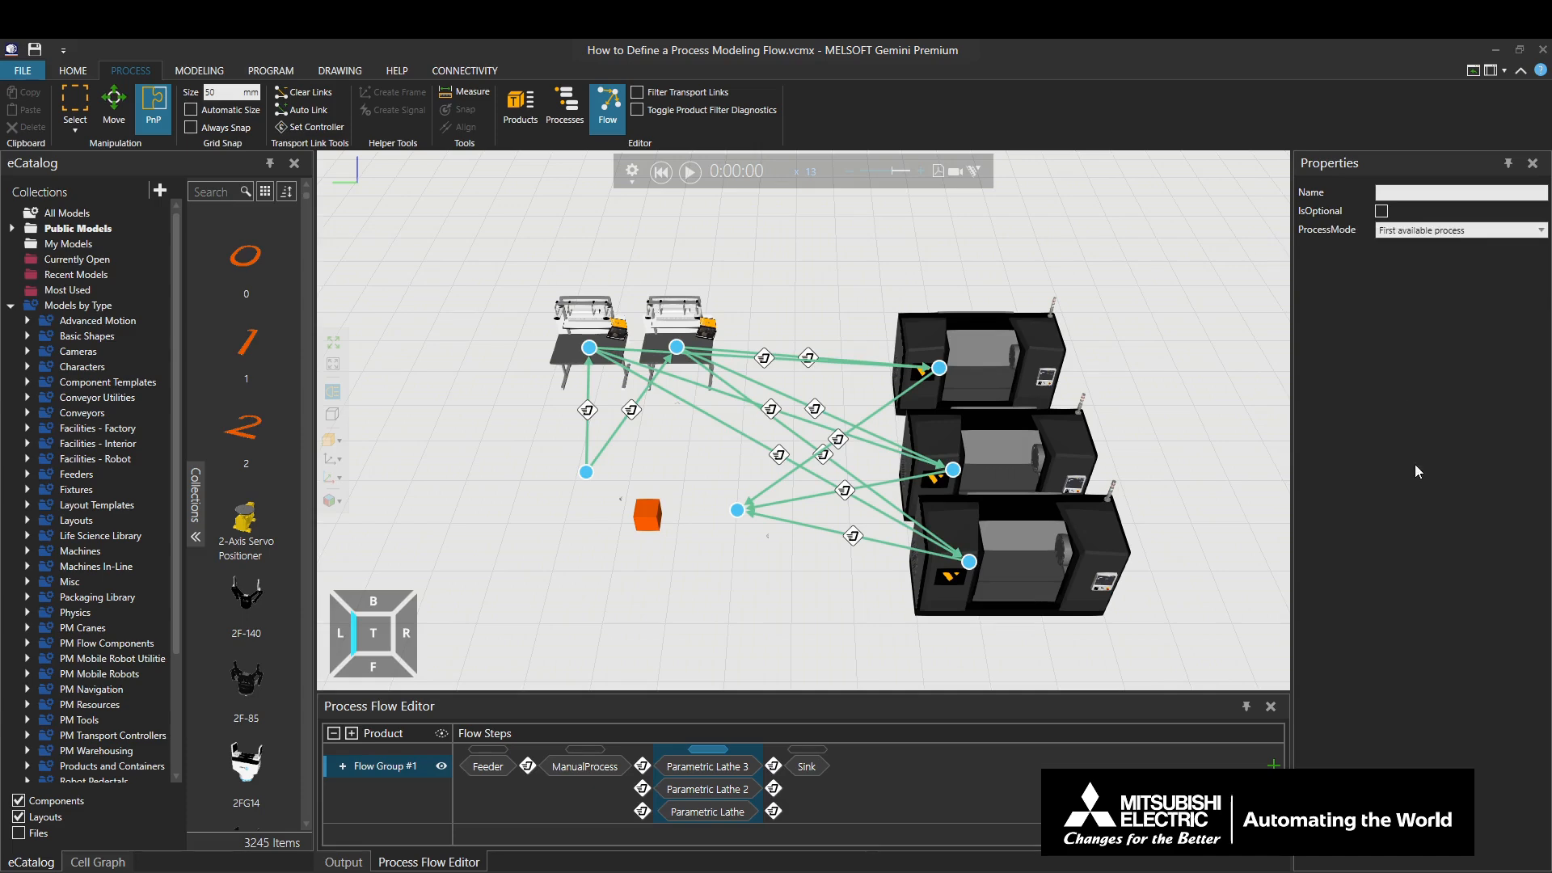
- Add a Warehouse Shelf from the PM Warehousing models behind the workstations and lathes
left_click(104, 751)
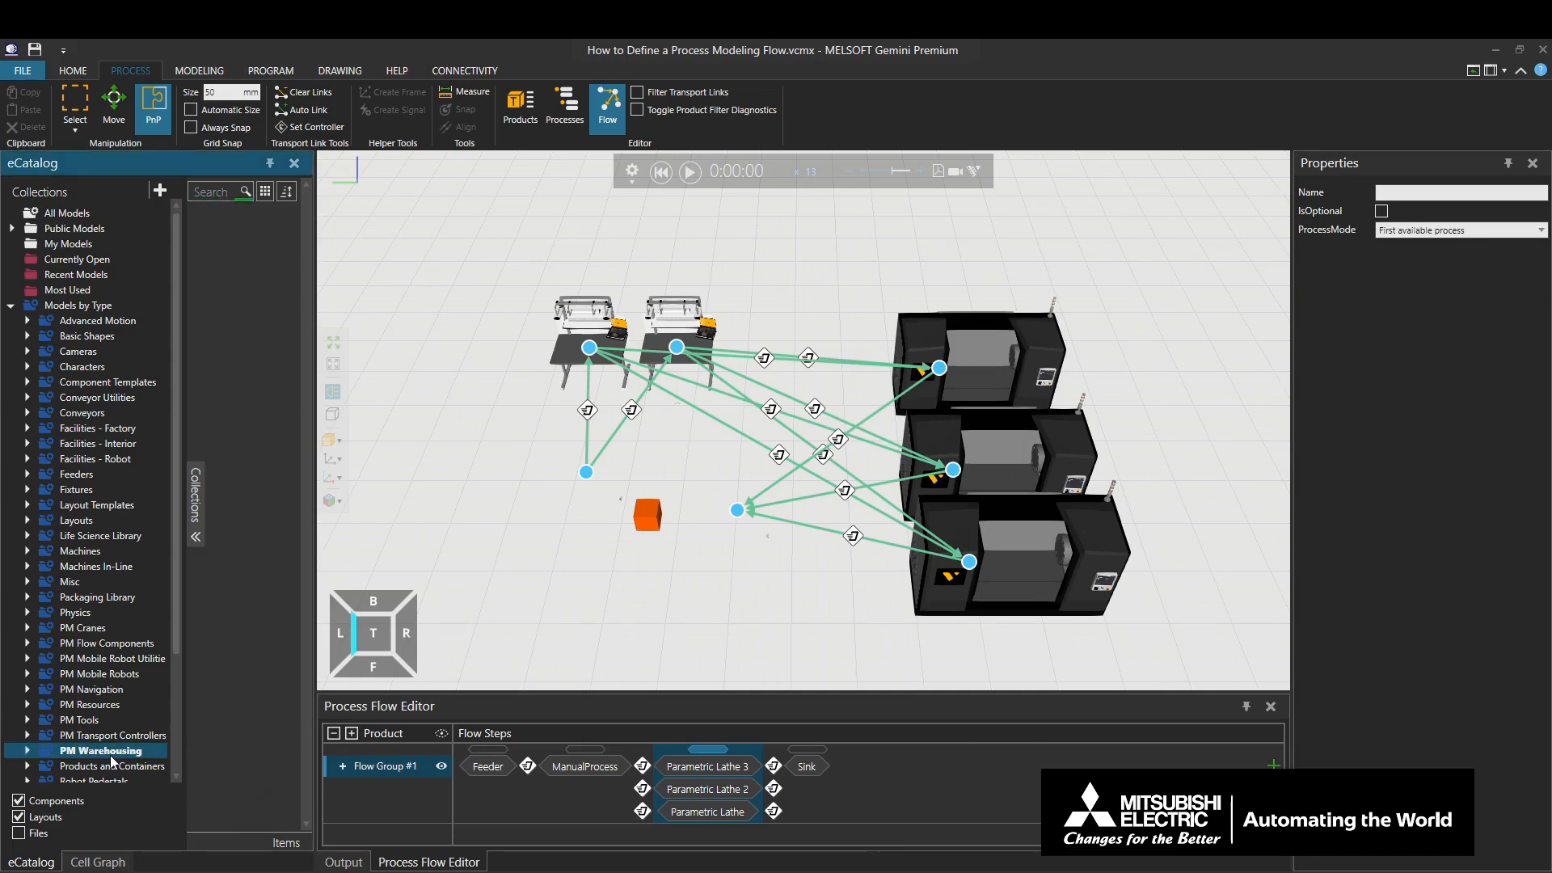
scroll(226, 749, "down", 5)
left_click_drag(250, 781, 789, 251)
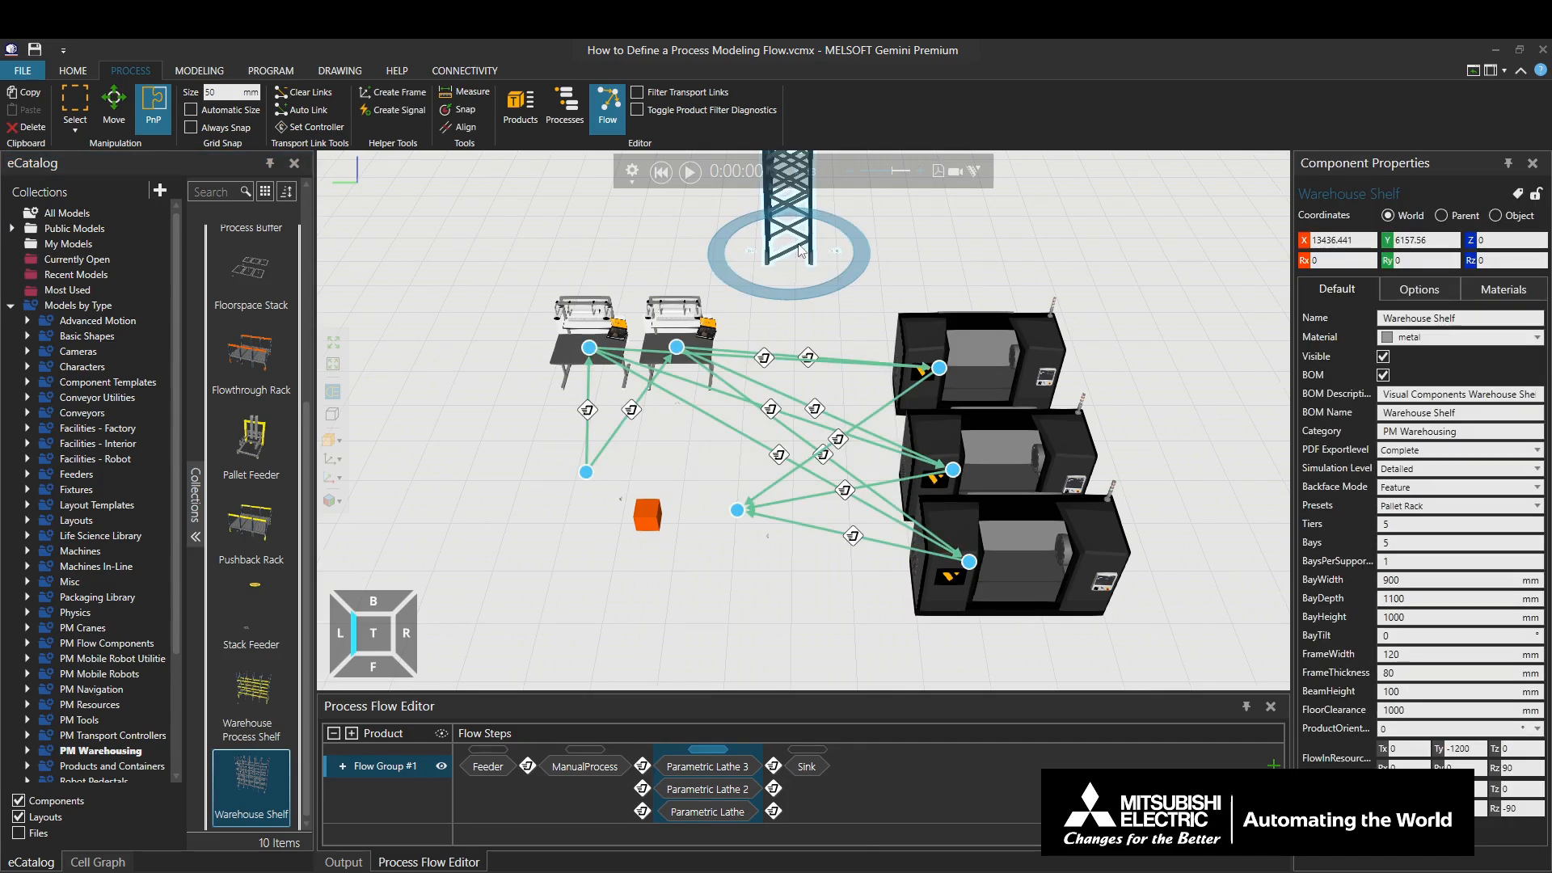
- Set the Warehouse Shelf's Rz rotation to 90 and move it to about X 12854, Y 3617 mm
left_click(1479, 262)
type("90")
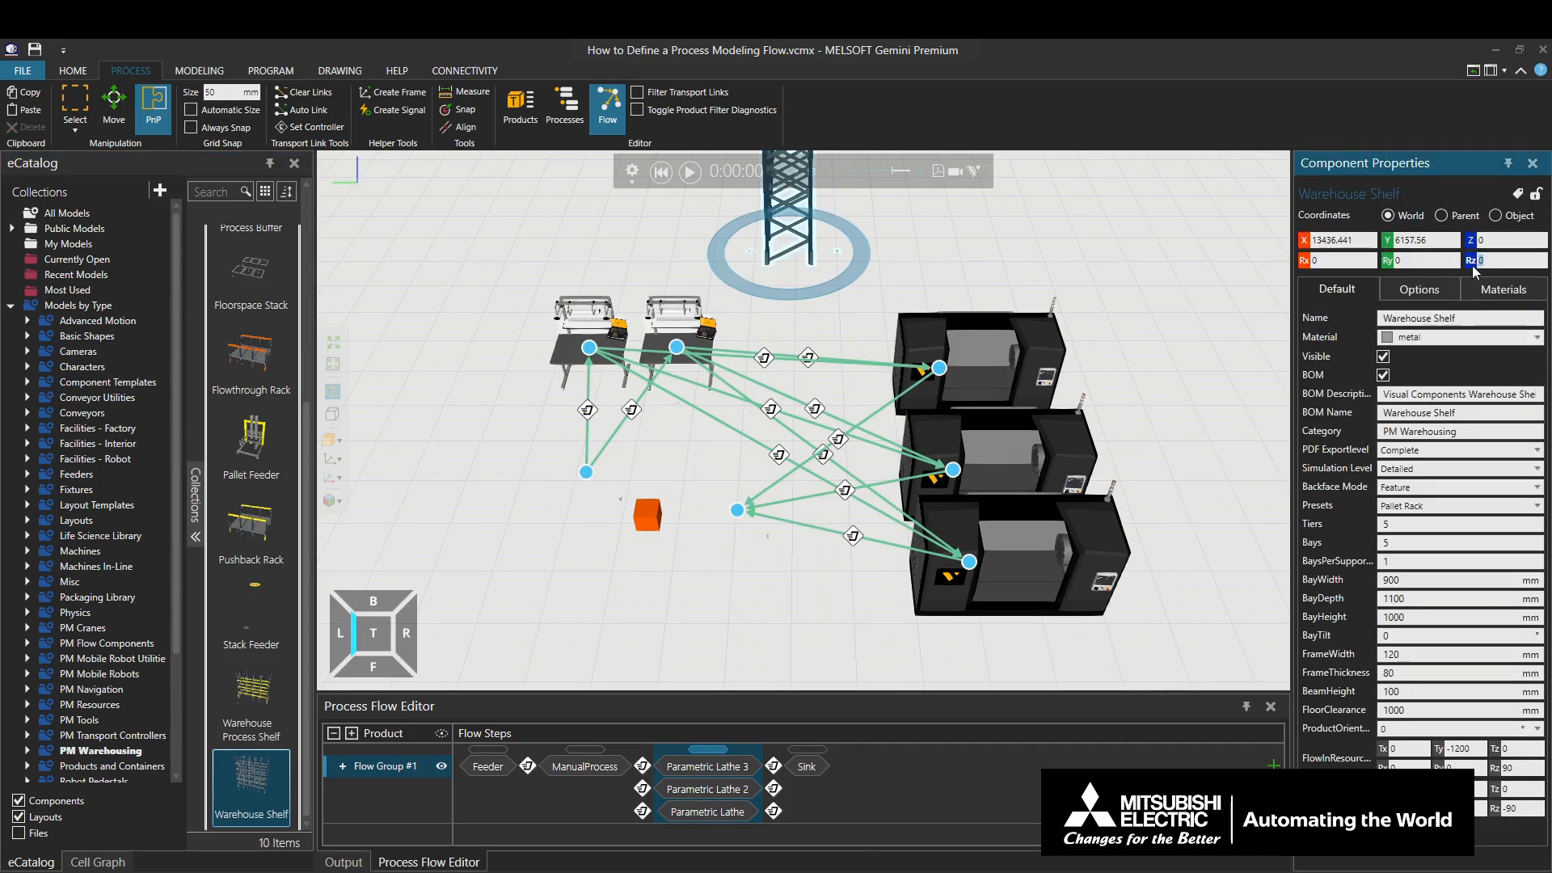
key("Return")
left_click_drag(770, 259, 886, 272)
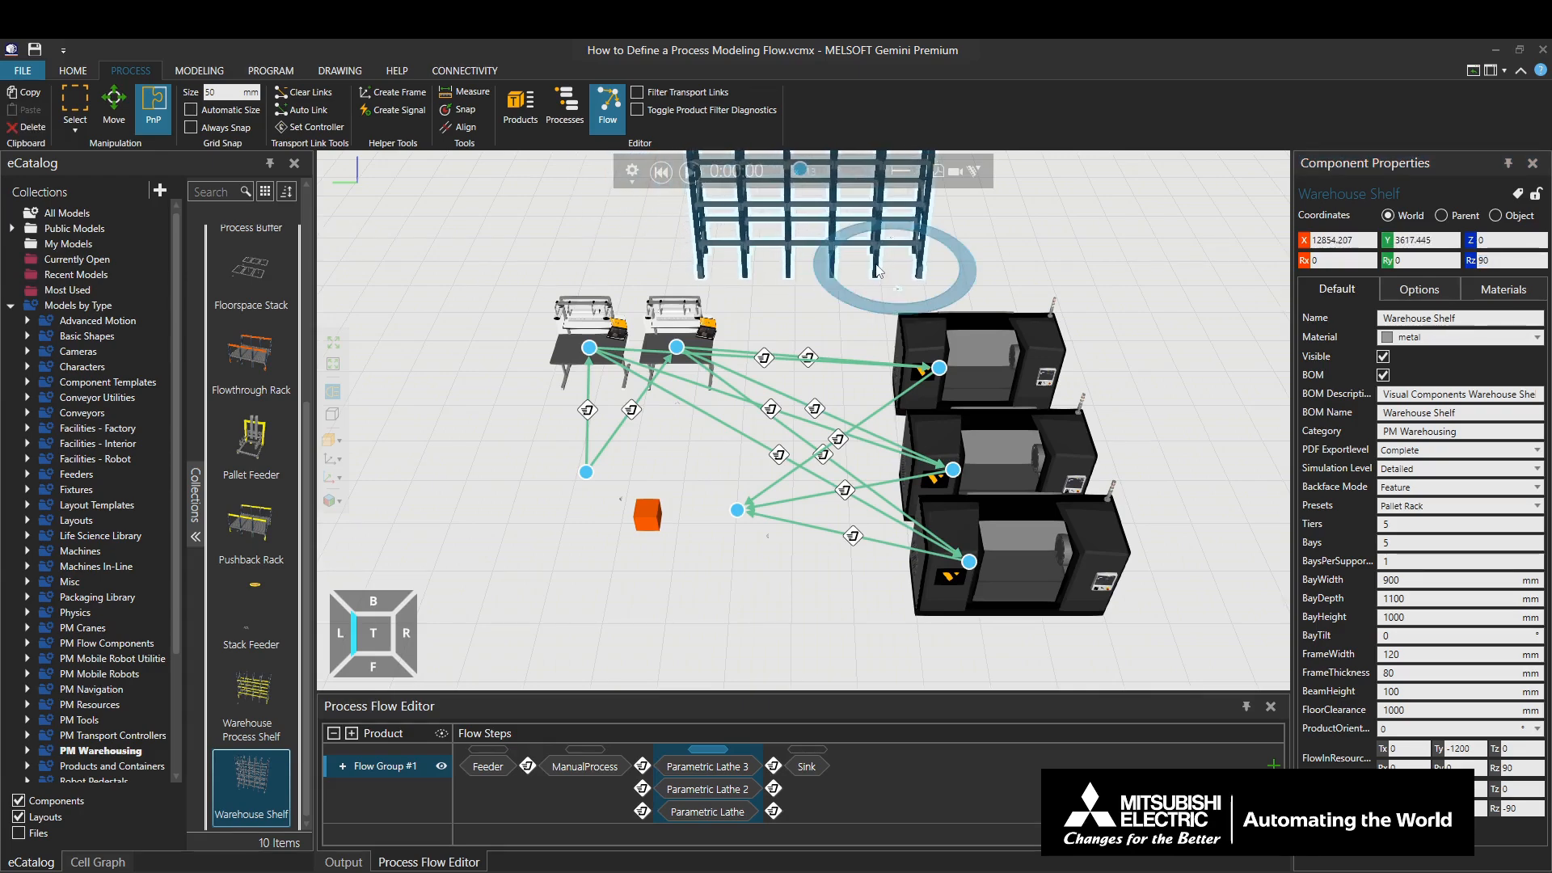
- Insert the Warehouse Shelf's Buffer process as a flow step between ManualProcess and the grouped lathes
scroll(841, 316, "down", 5)
middle_click_drag(789, 394, 799, 539)
scroll(800, 533, "up", 3)
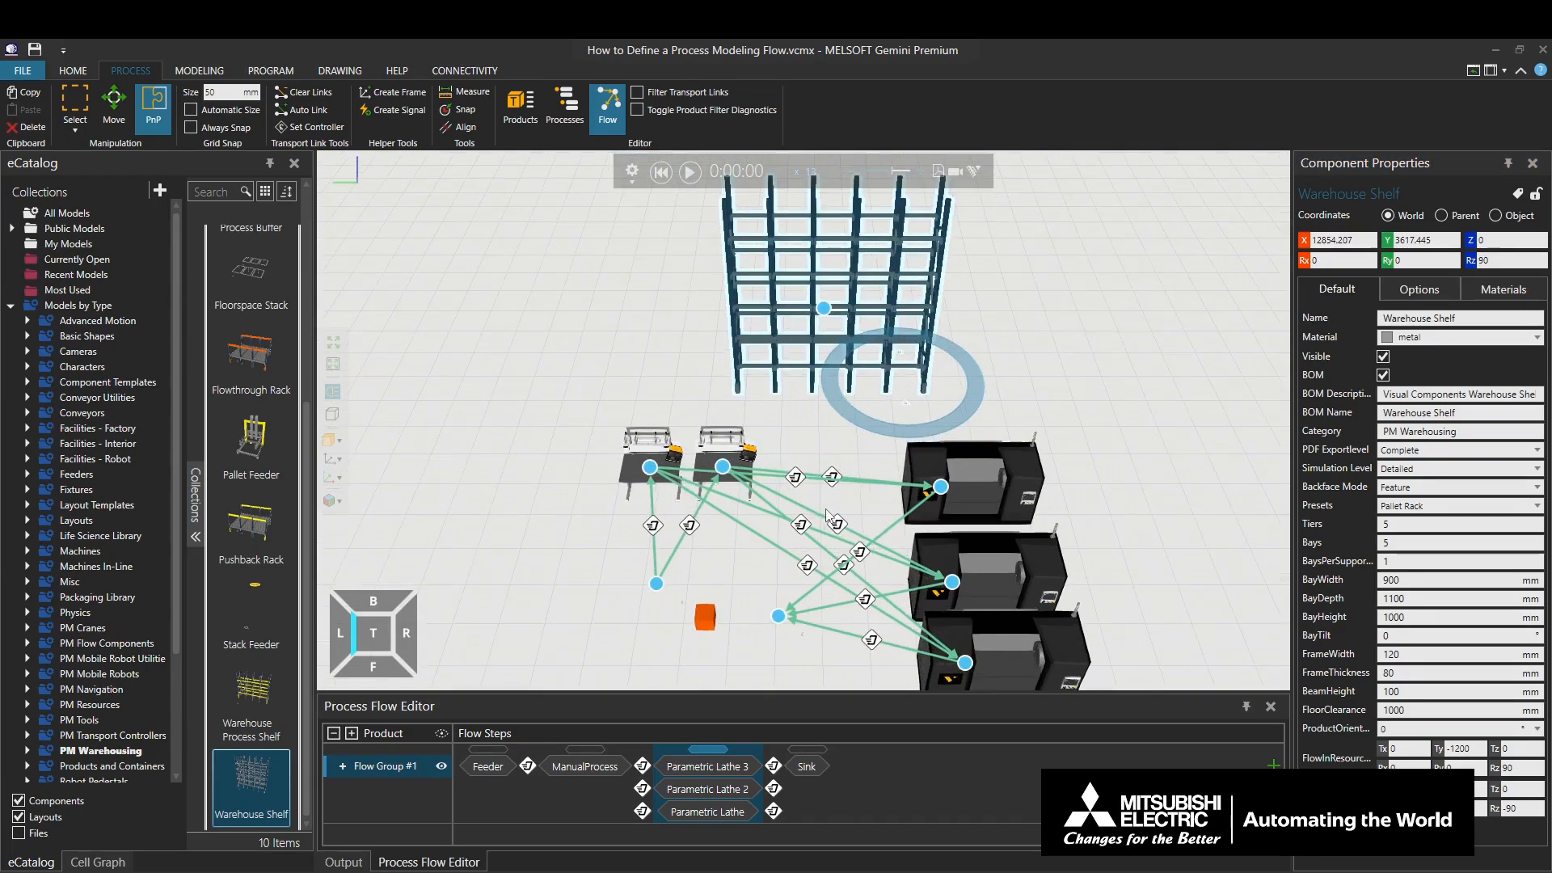
scroll(851, 494, "down", 1)
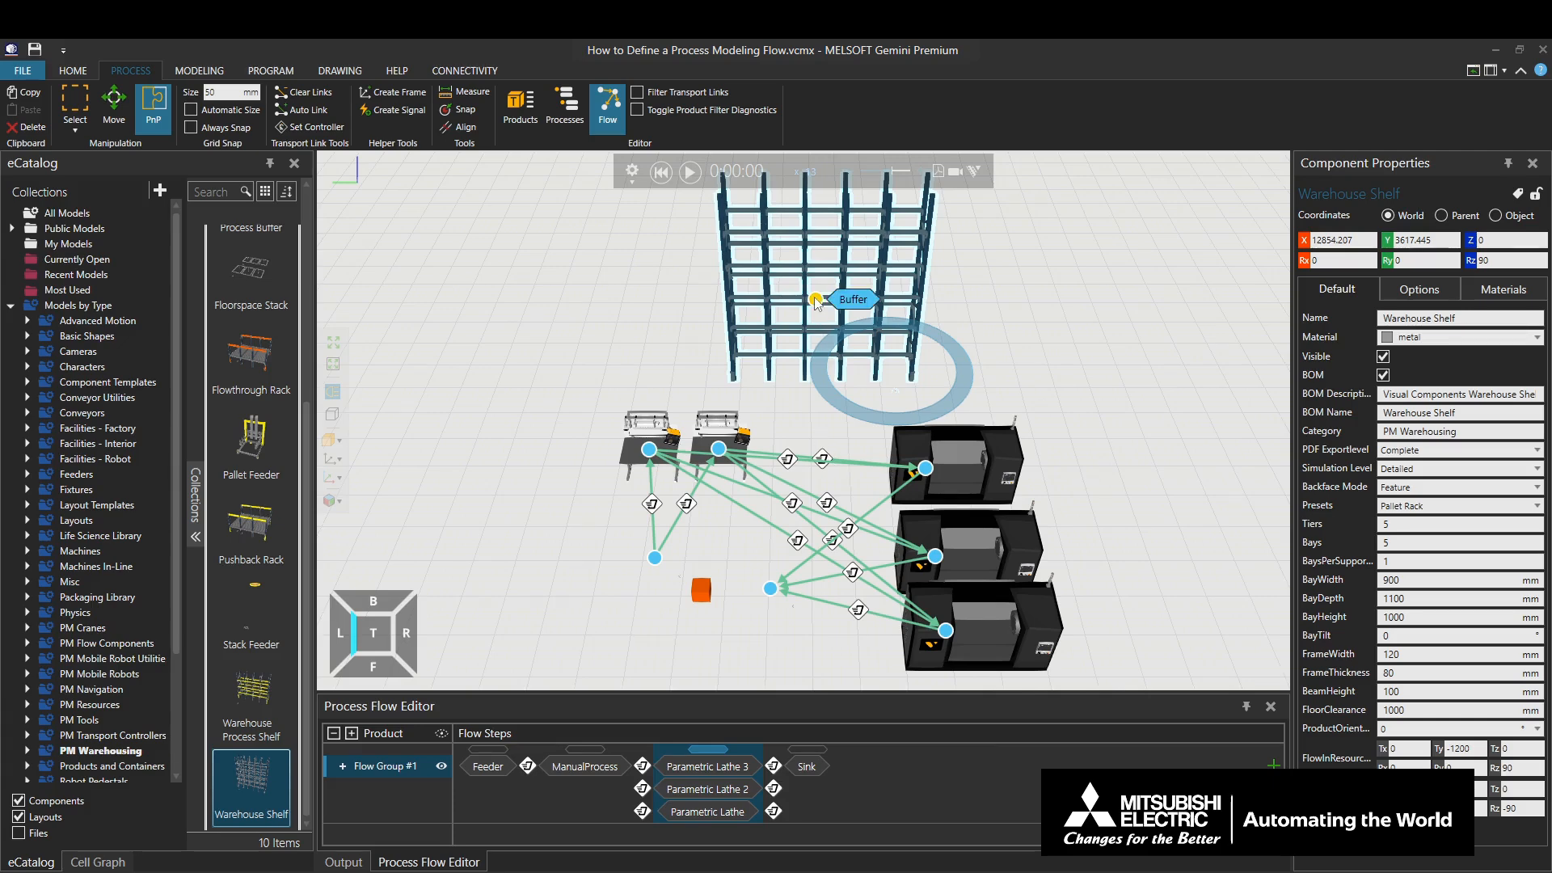
left_click_drag(744, 591, 683, 774)
- Create transport links from the ManualProcess nodes of both workstations to the Warehouse Shelf's Buffer
left_click(650, 451)
left_click(816, 299)
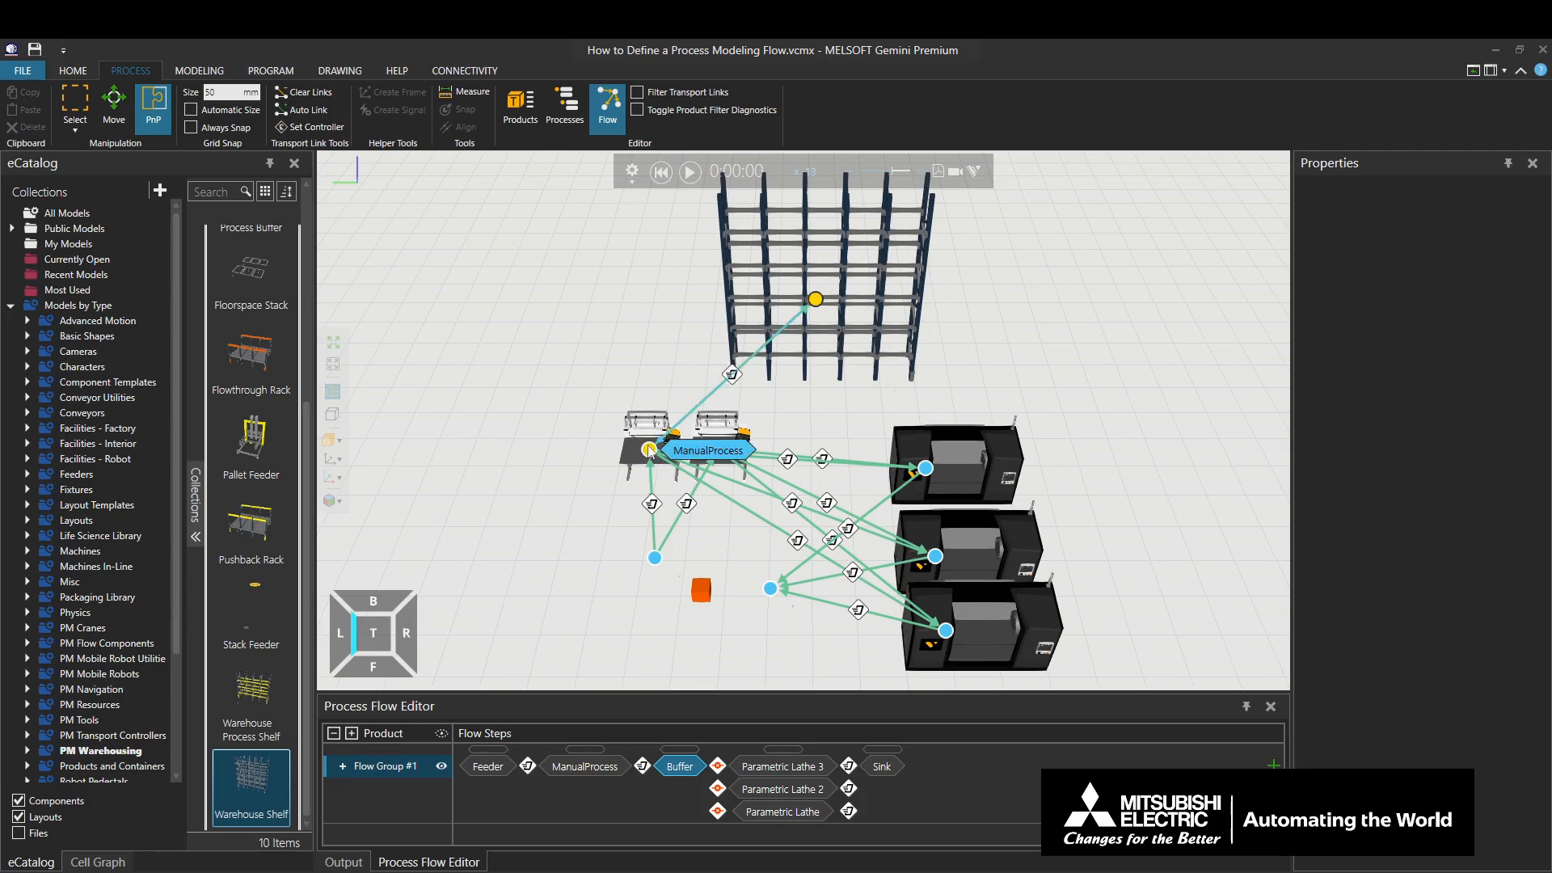
left_click(718, 449)
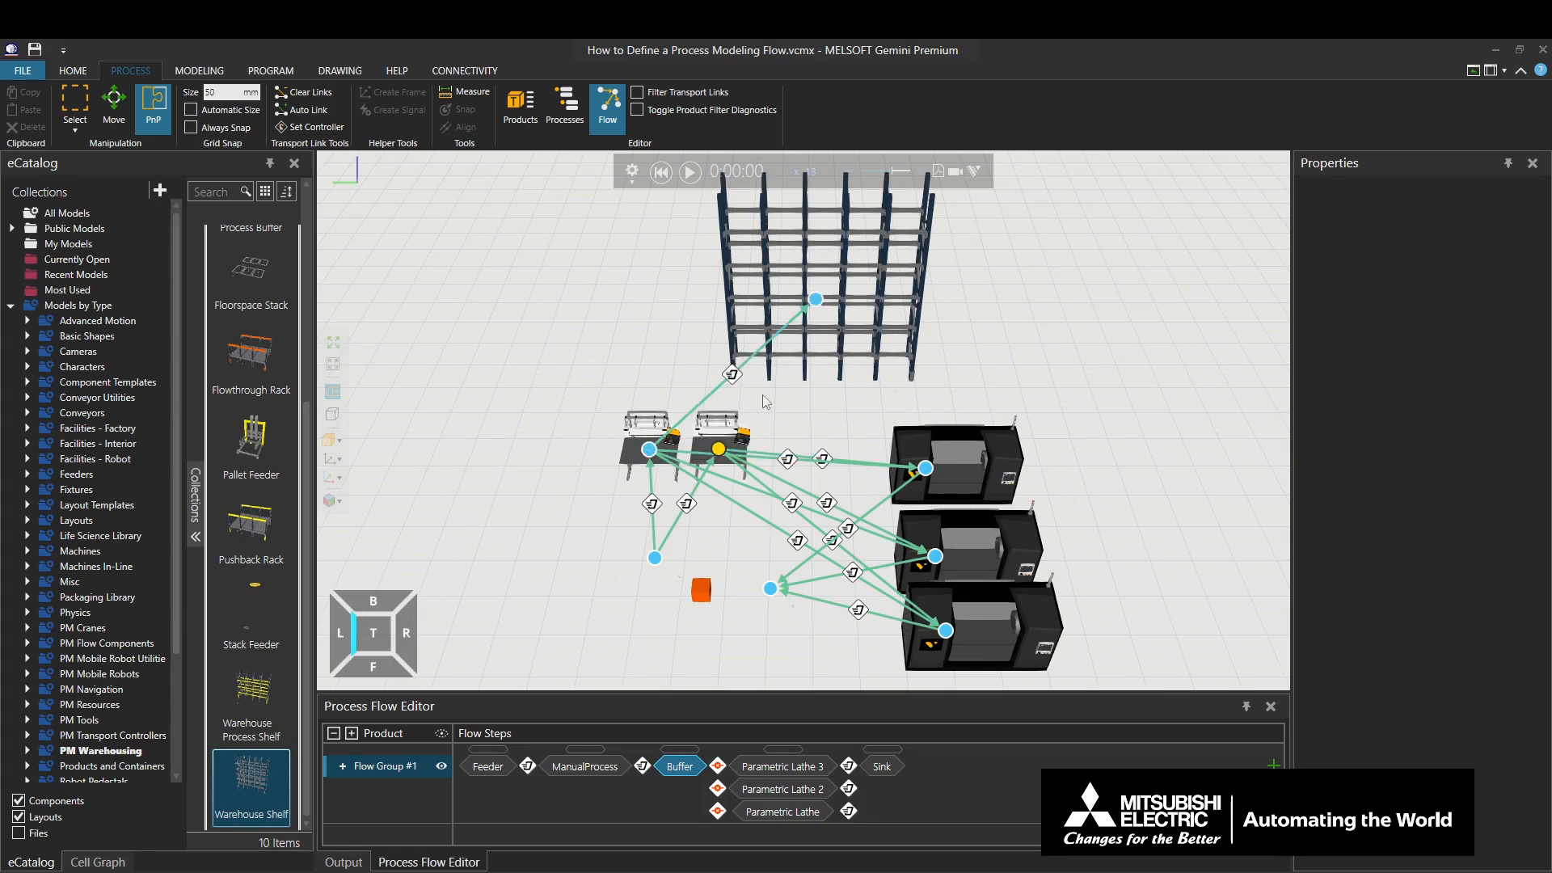
left_click(815, 300)
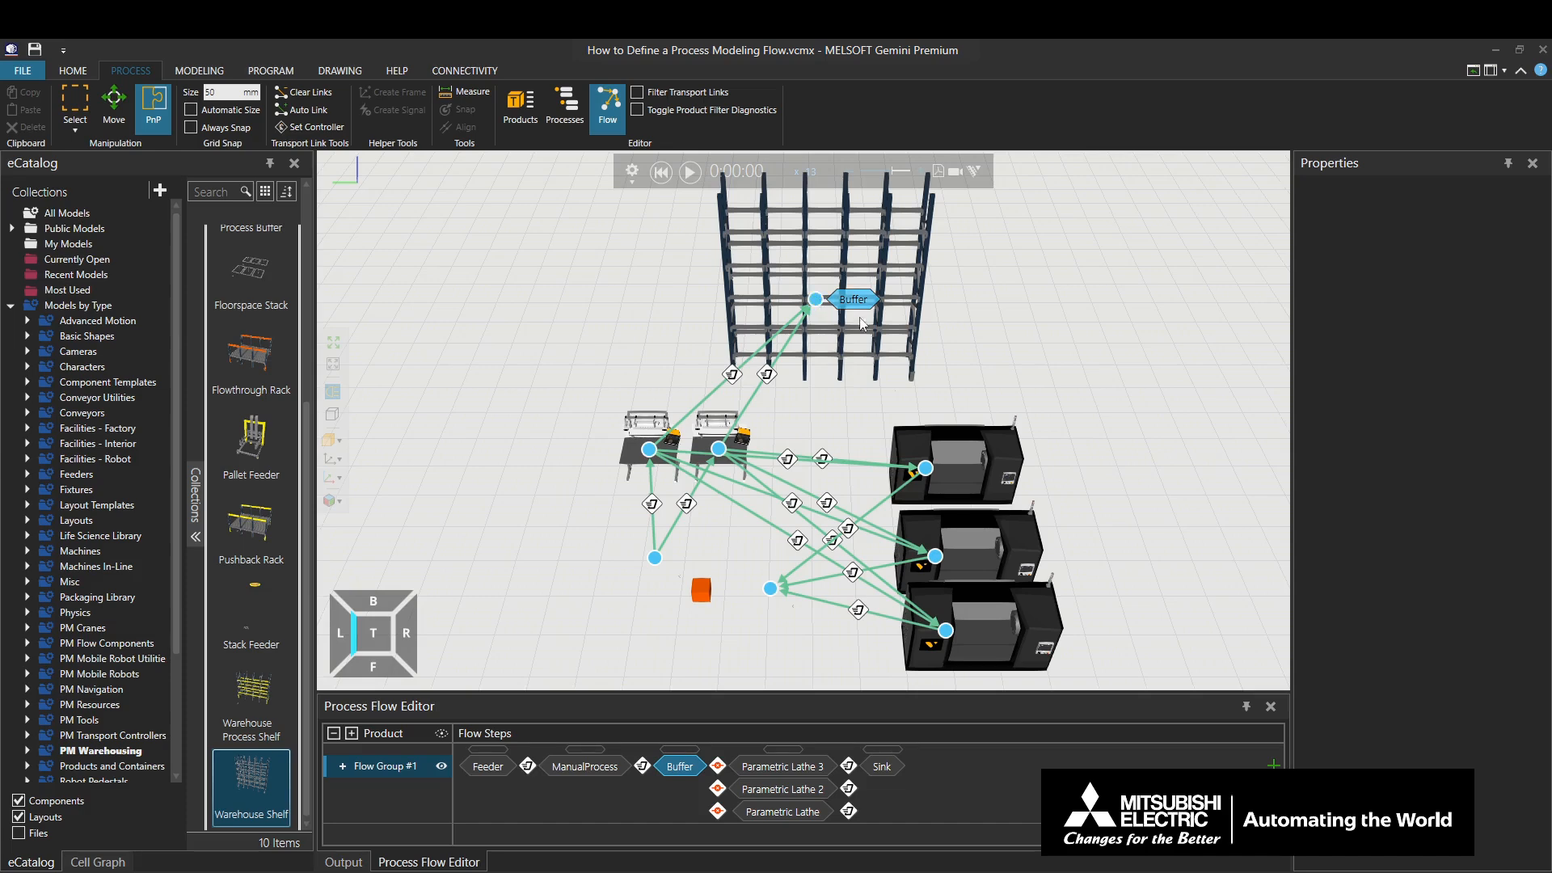
- Create transport links from the Warehouse Shelf's Buffer to each of the three parametric lathes
left_click(816, 299)
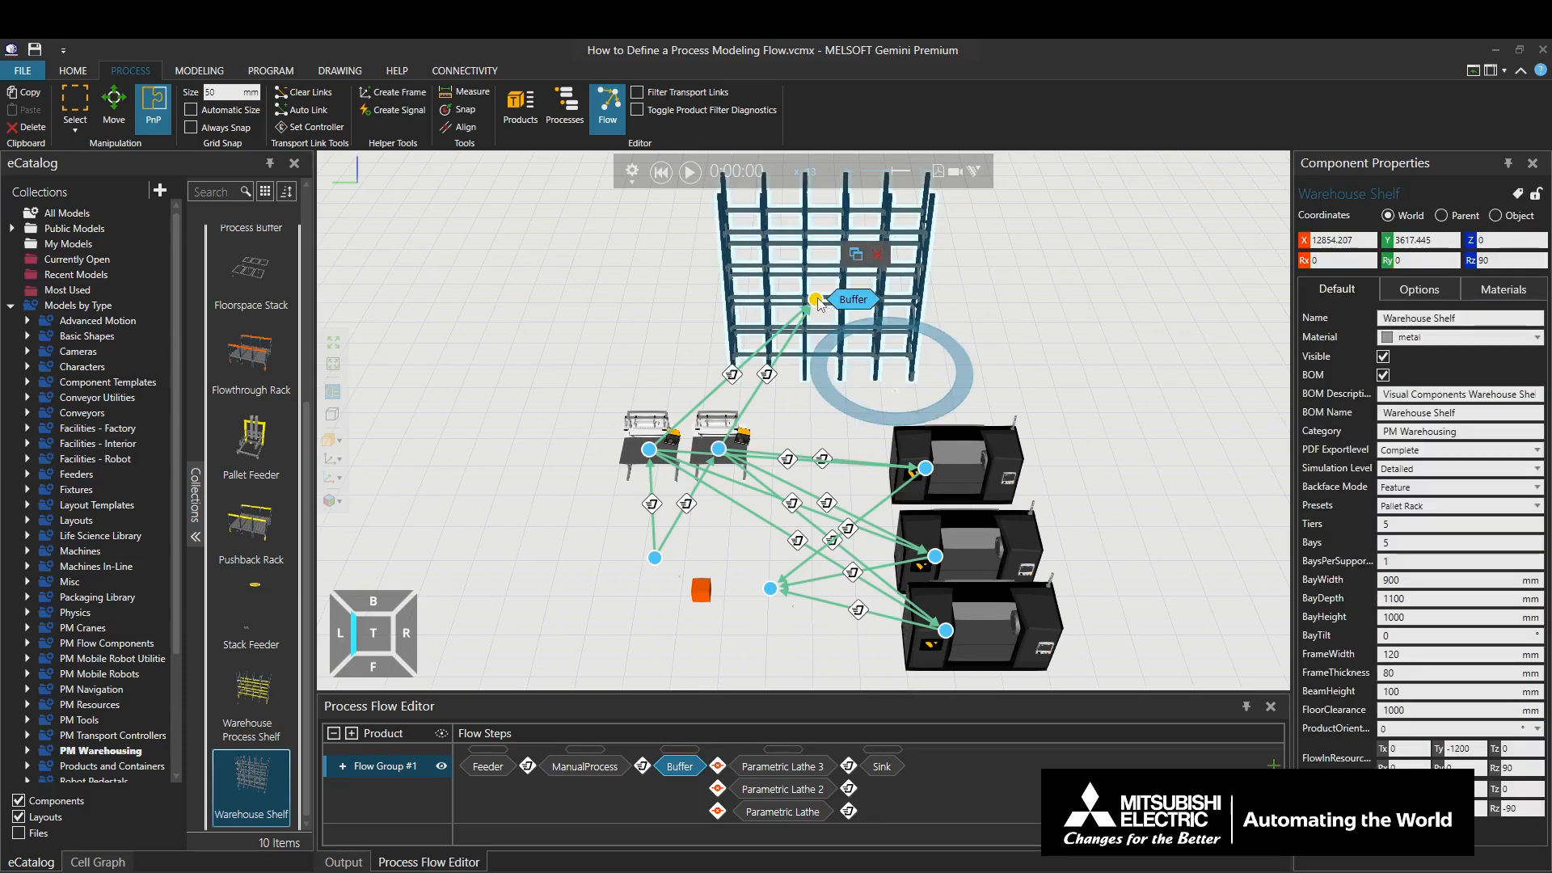
left_click(926, 468)
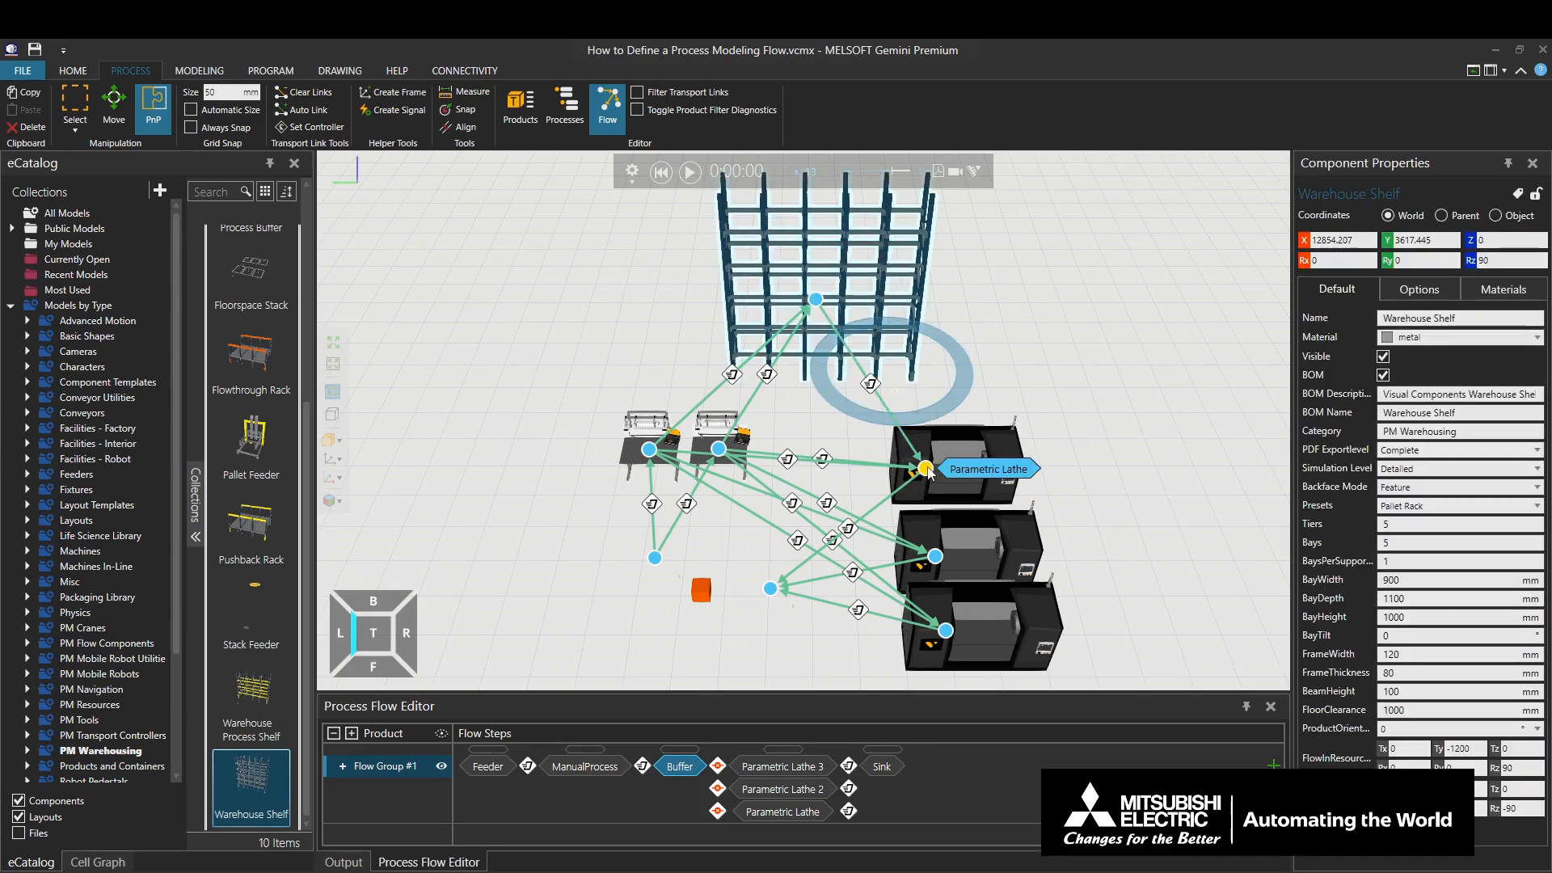
left_click(816, 302)
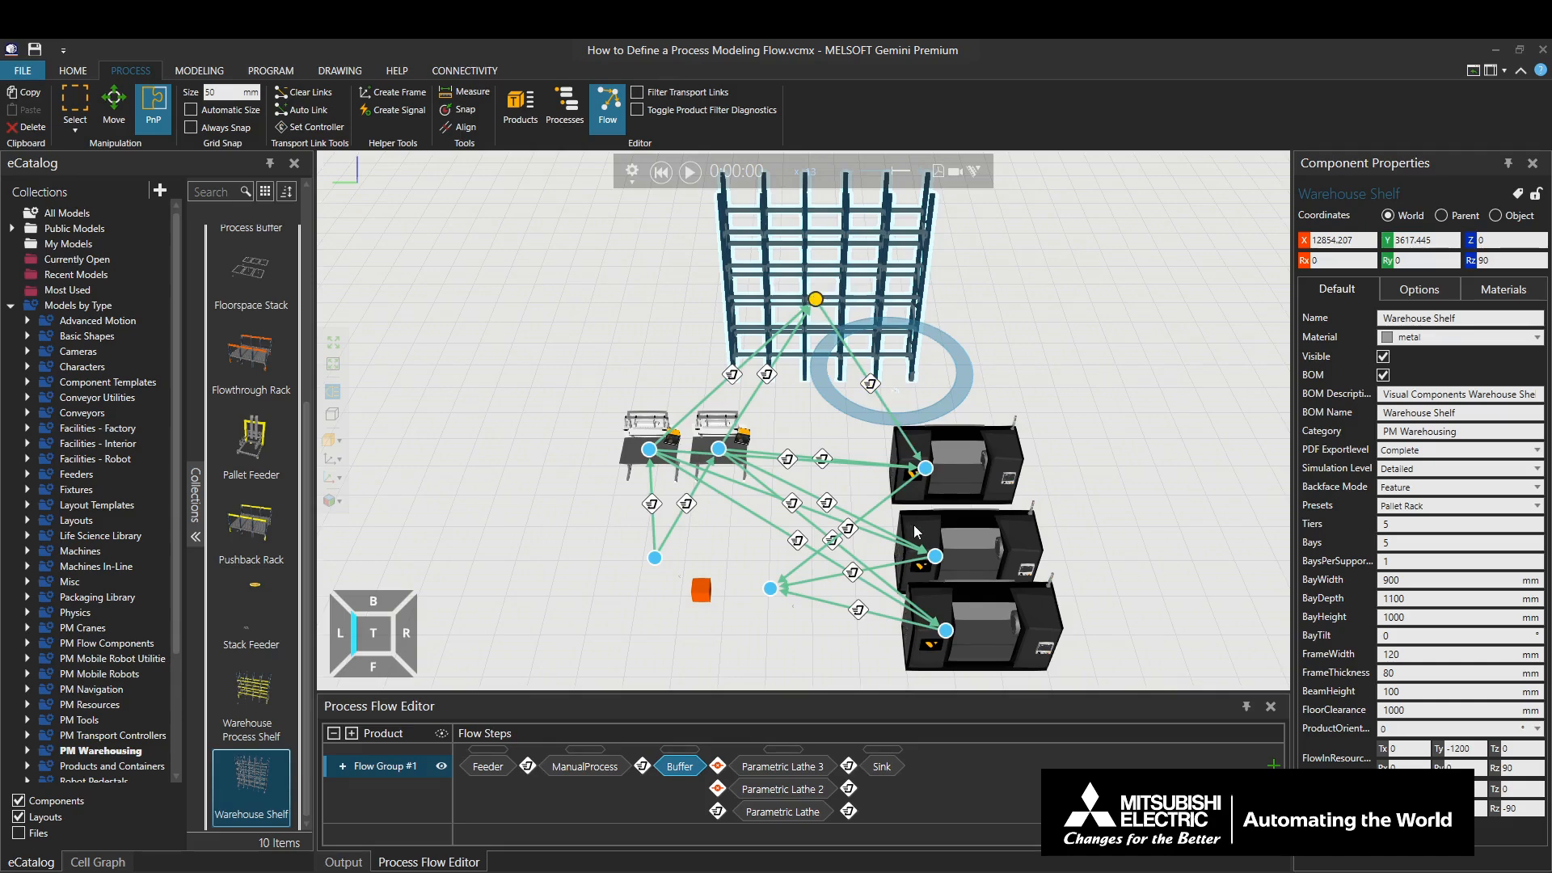
left_click(936, 556)
left_click(815, 299)
left_click(947, 631)
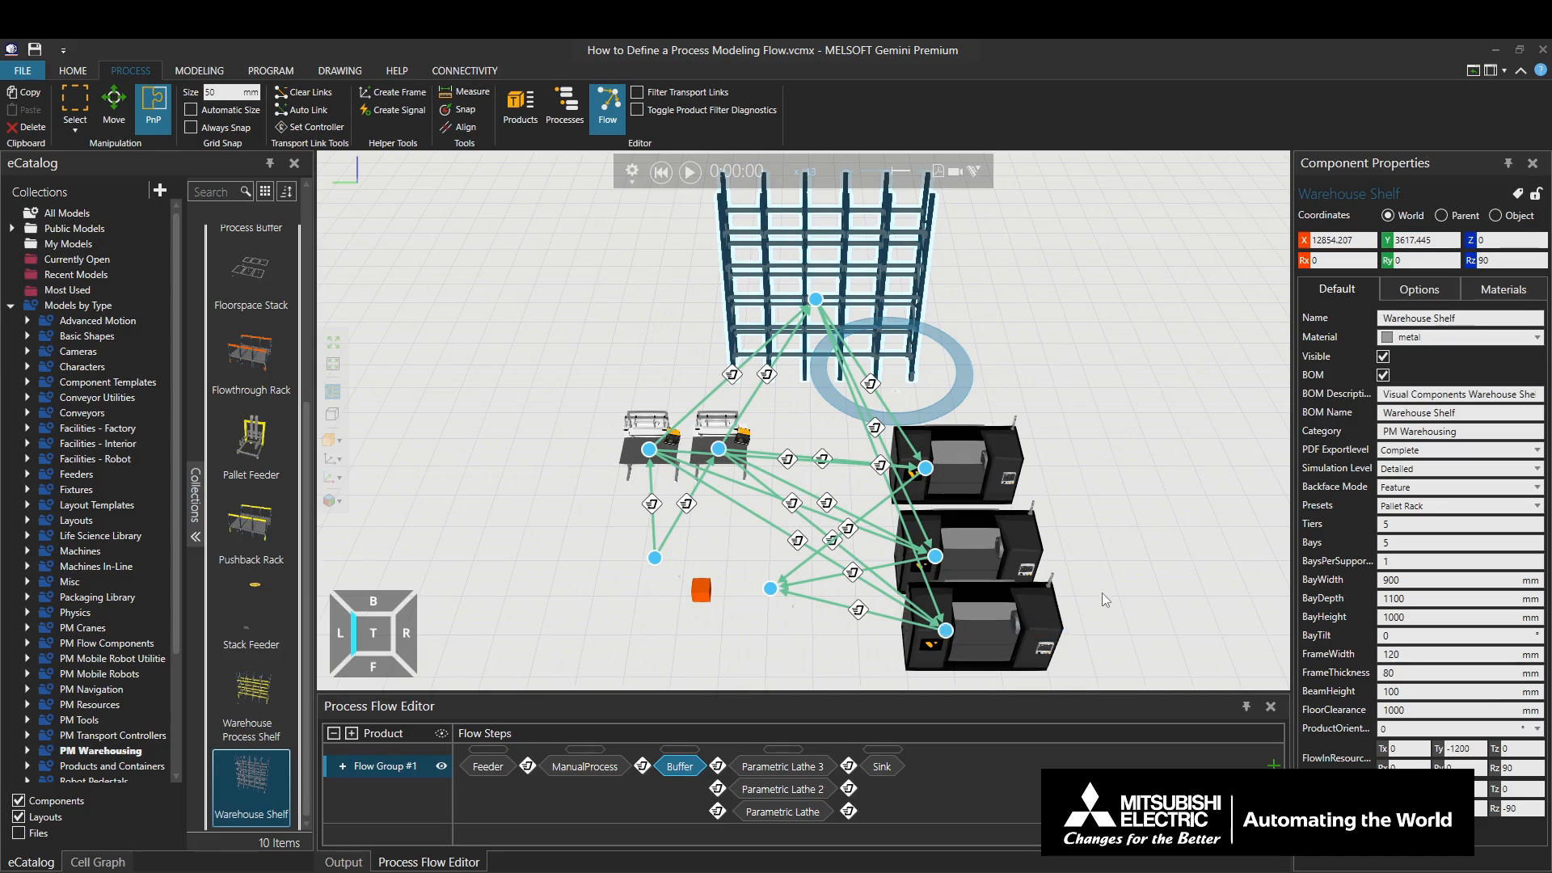
- Run the simulation to check the product flow through the Buffer, and reset it
left_click(691, 172)
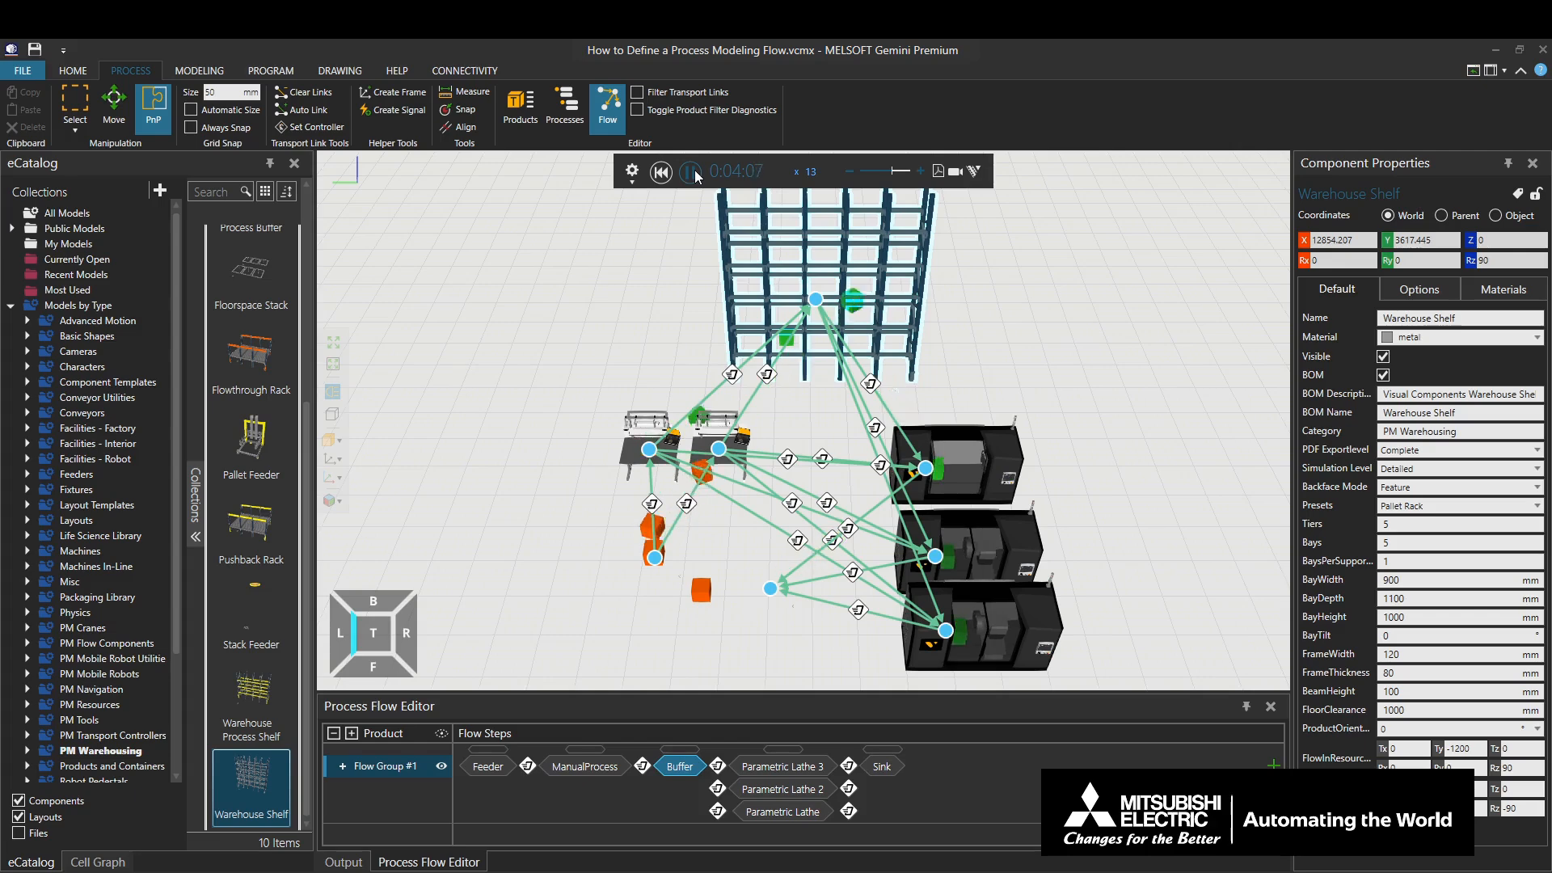
left_click(690, 171)
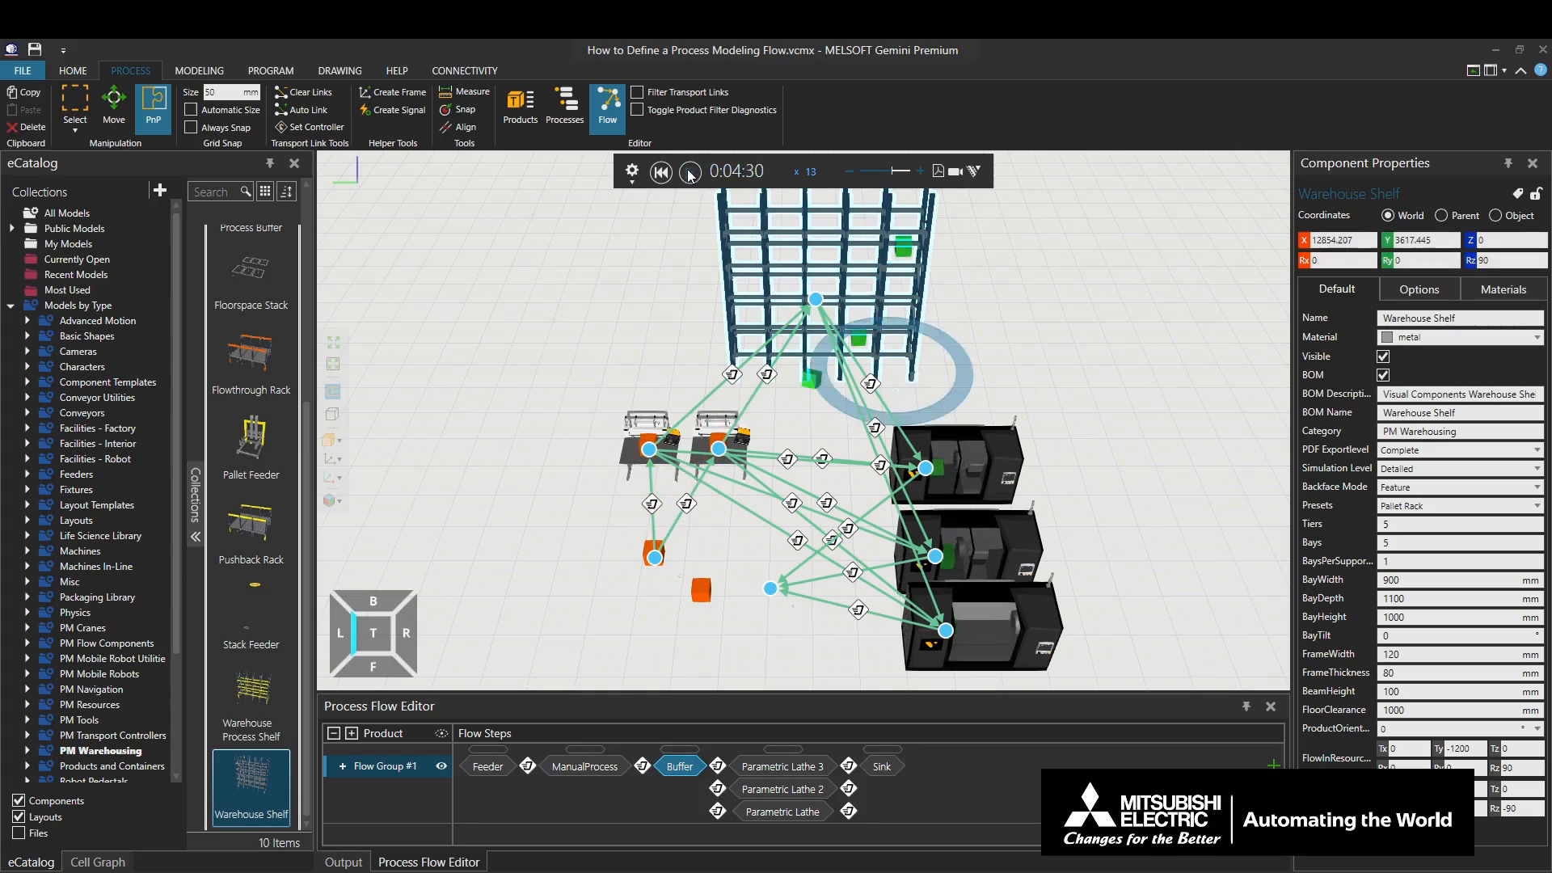
left_click(660, 172)
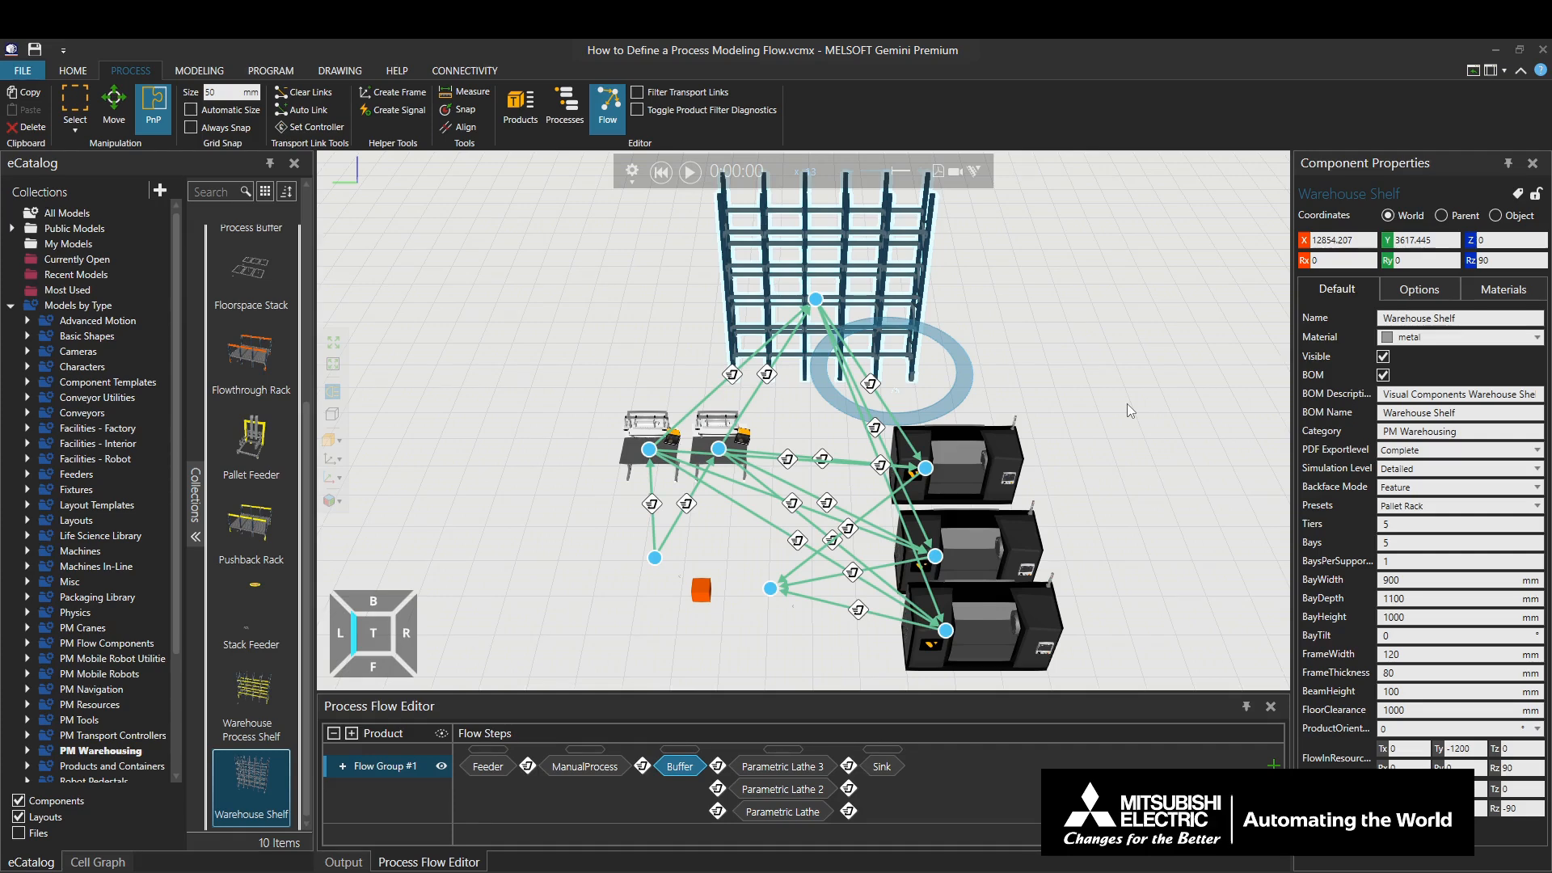
- Mark the Buffer flow step between ManualProcess and the lathes as optional, and run the simulation
left_click(688, 757)
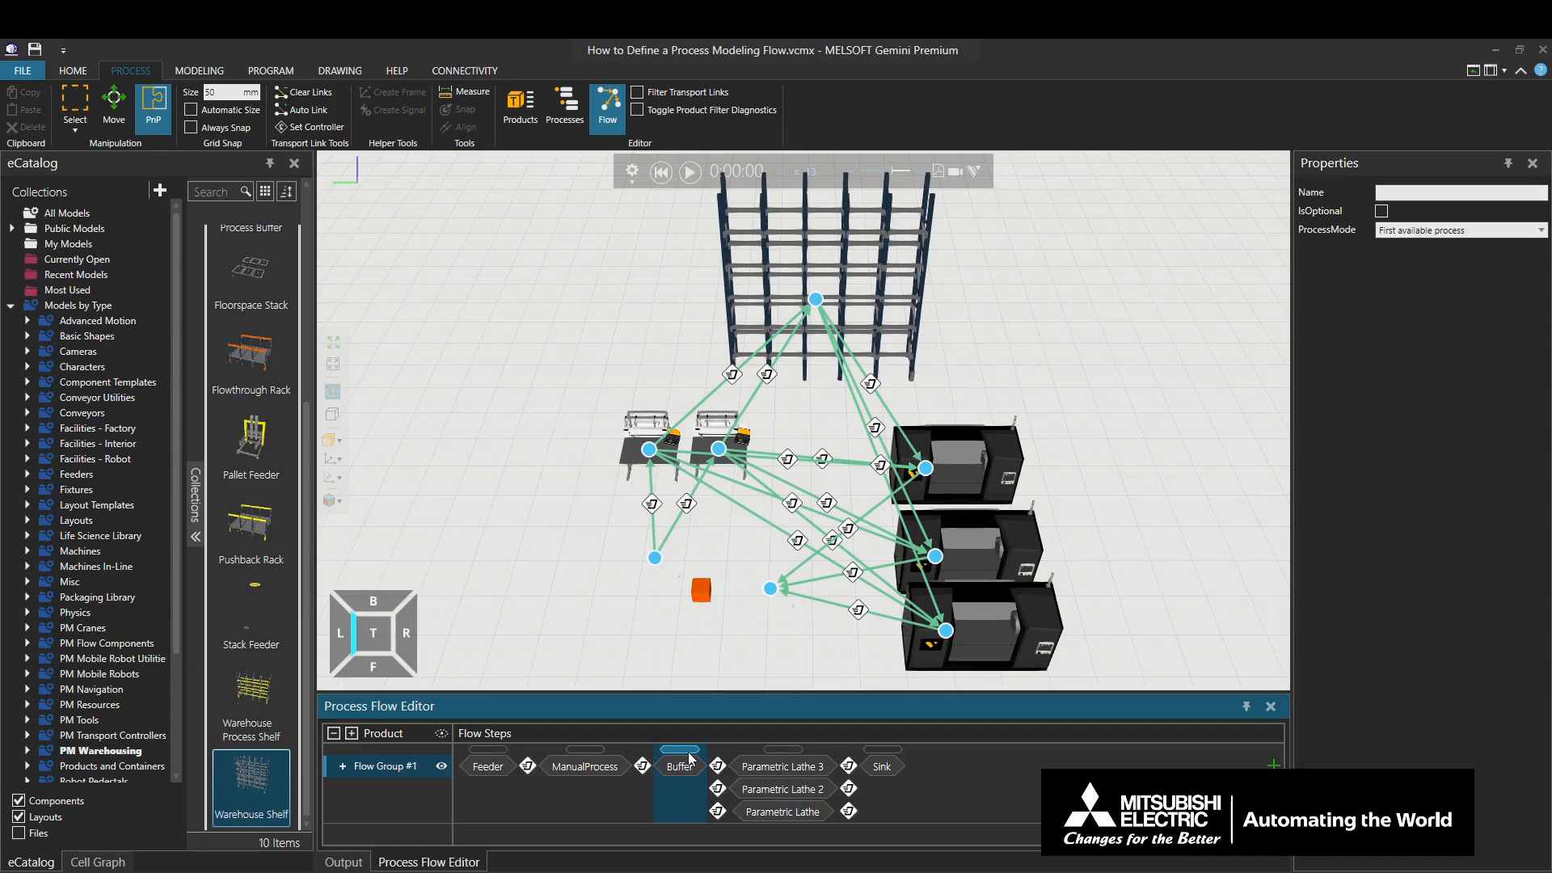
left_click(1380, 212)
left_click(1380, 211)
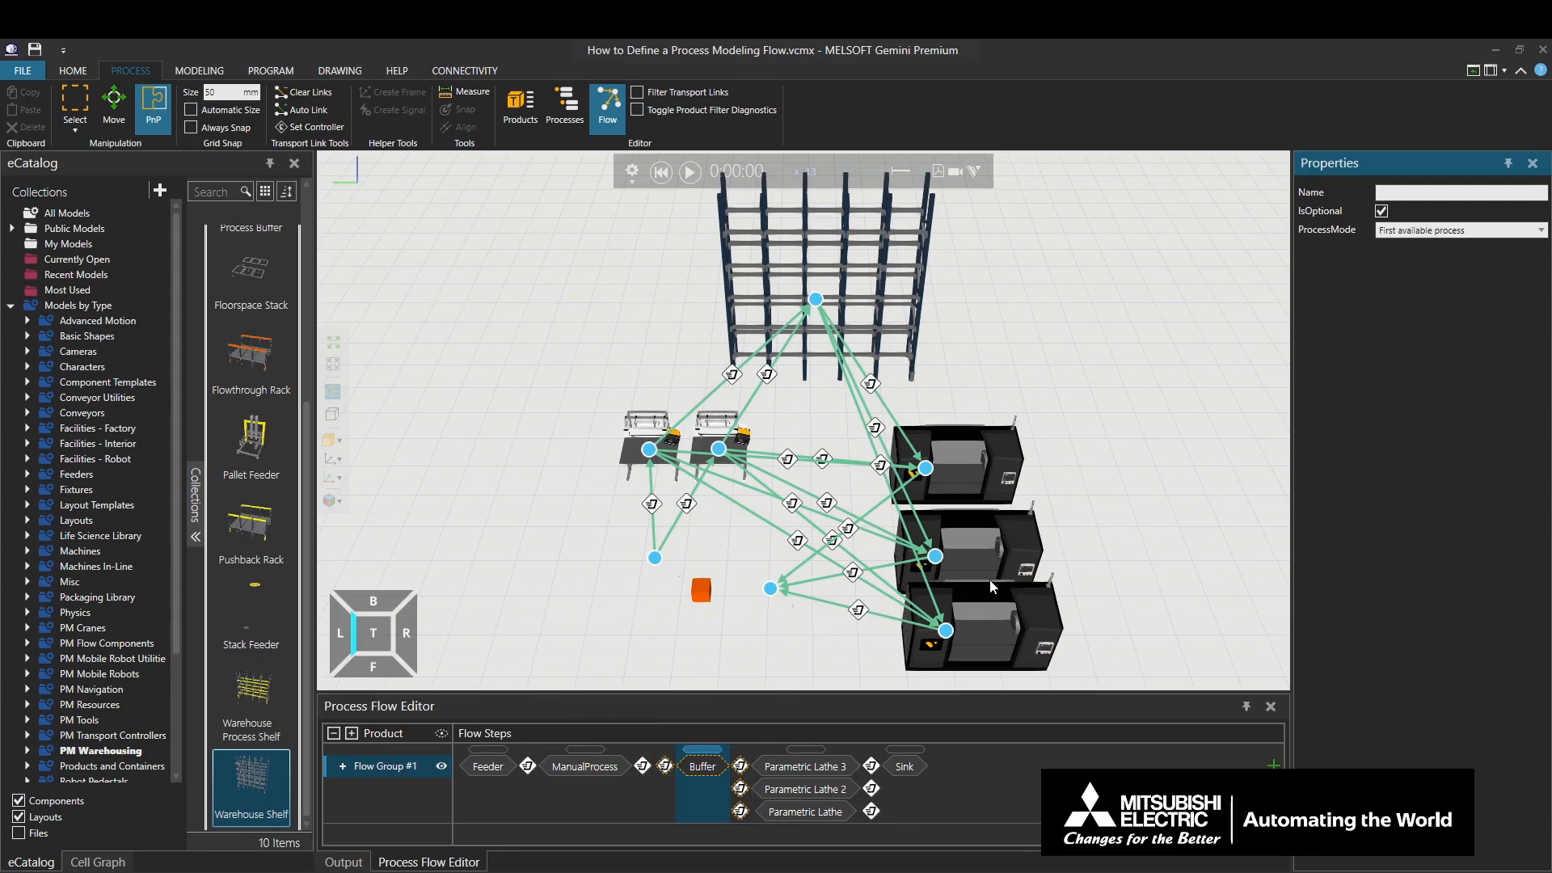
left_click(691, 173)
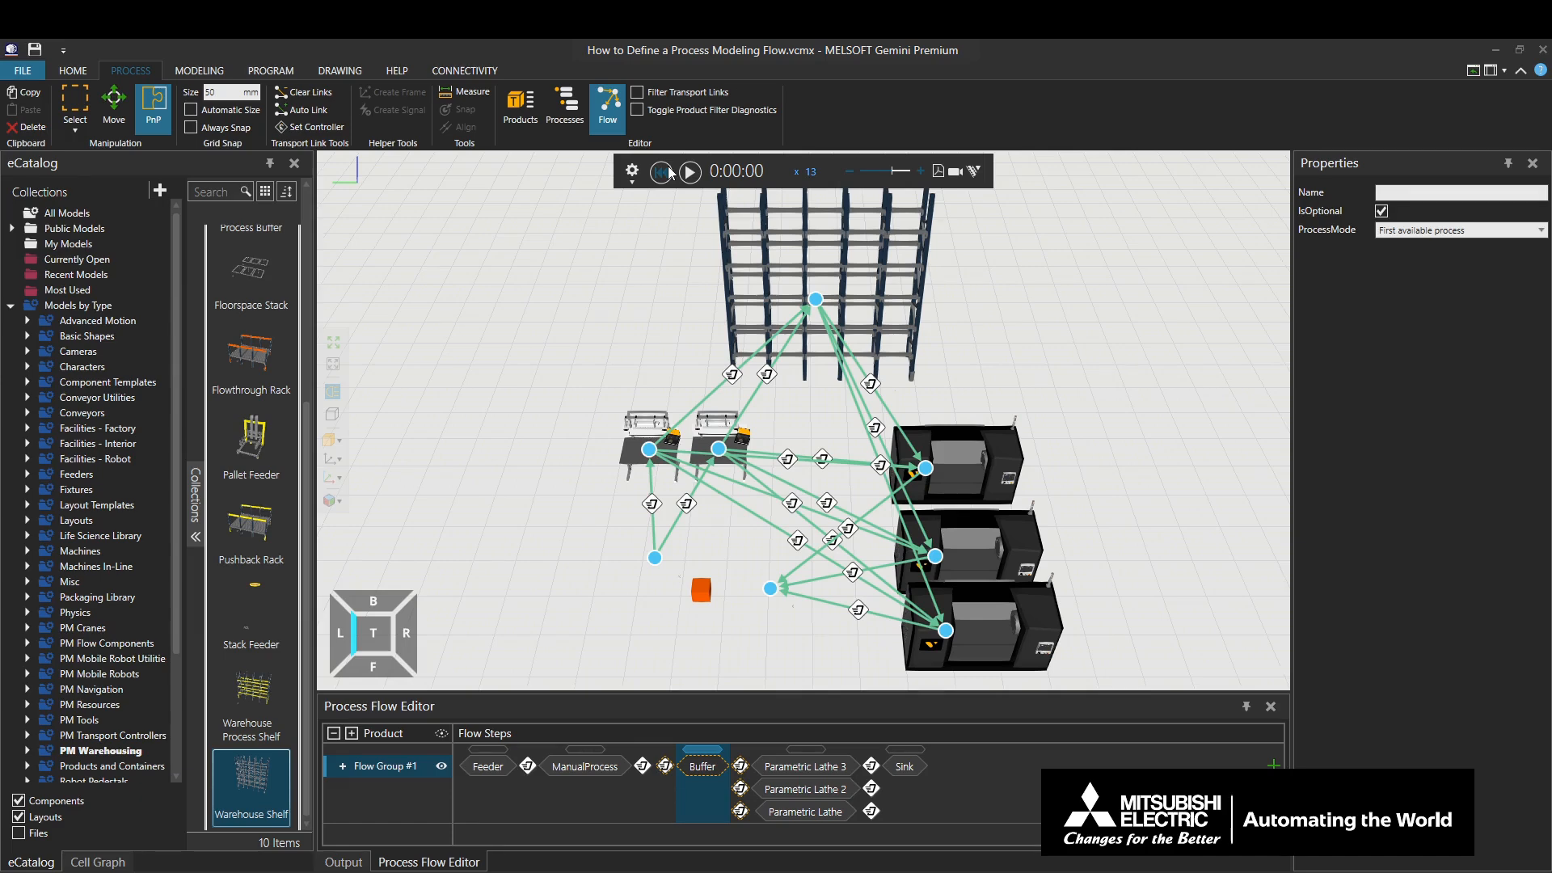
- Insert Buffer as a flow step between Feeder and ManualProcess, and delete the transport links from the feeder to both workstations
left_click_drag(775, 521, 527, 764)
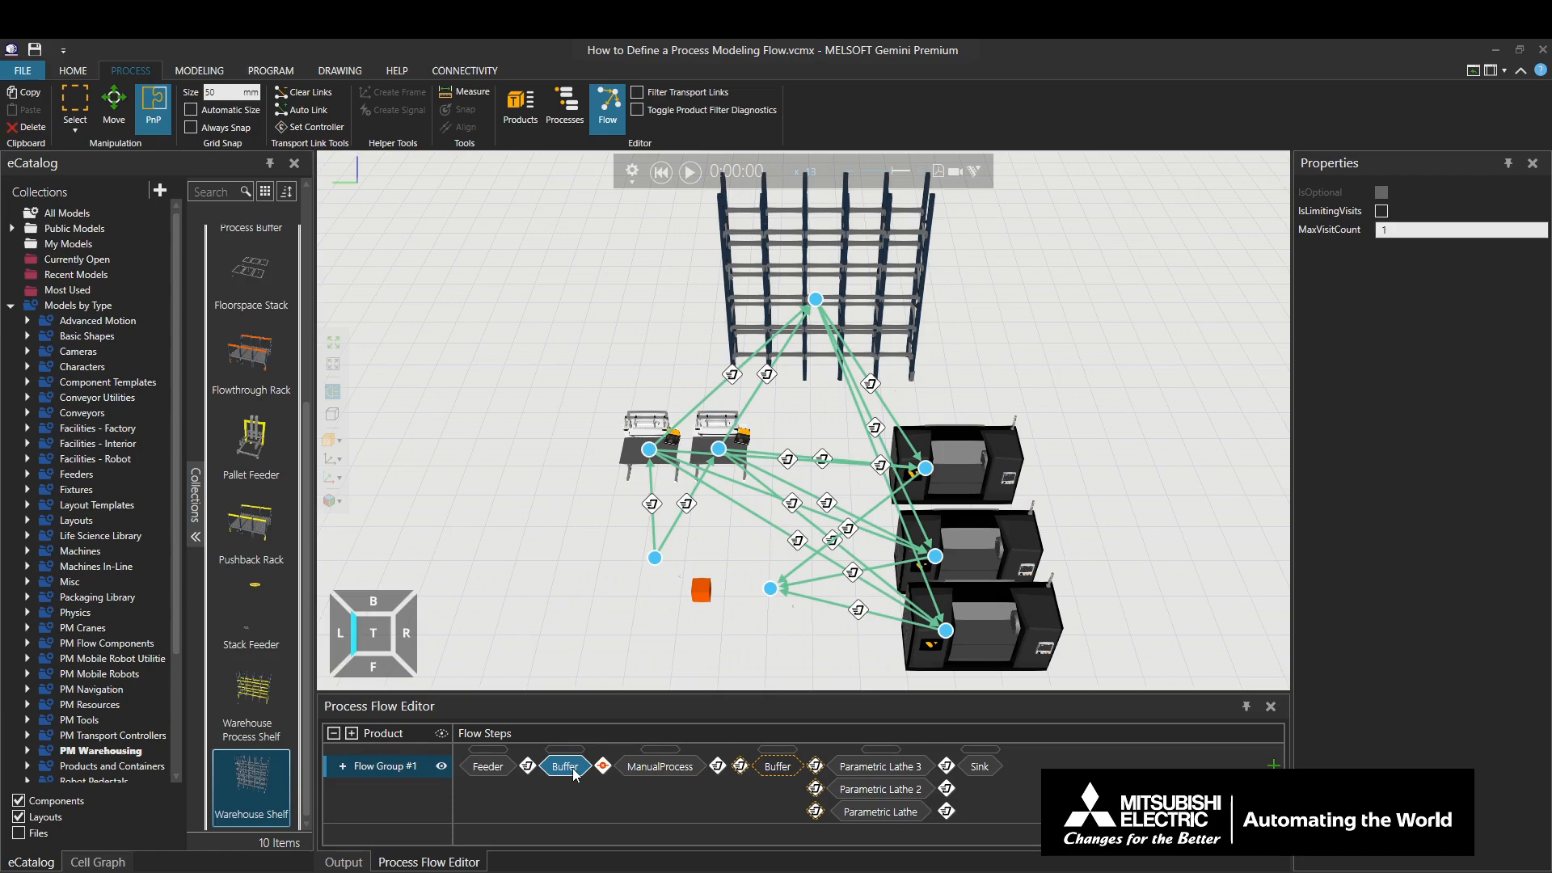
left_click(683, 512)
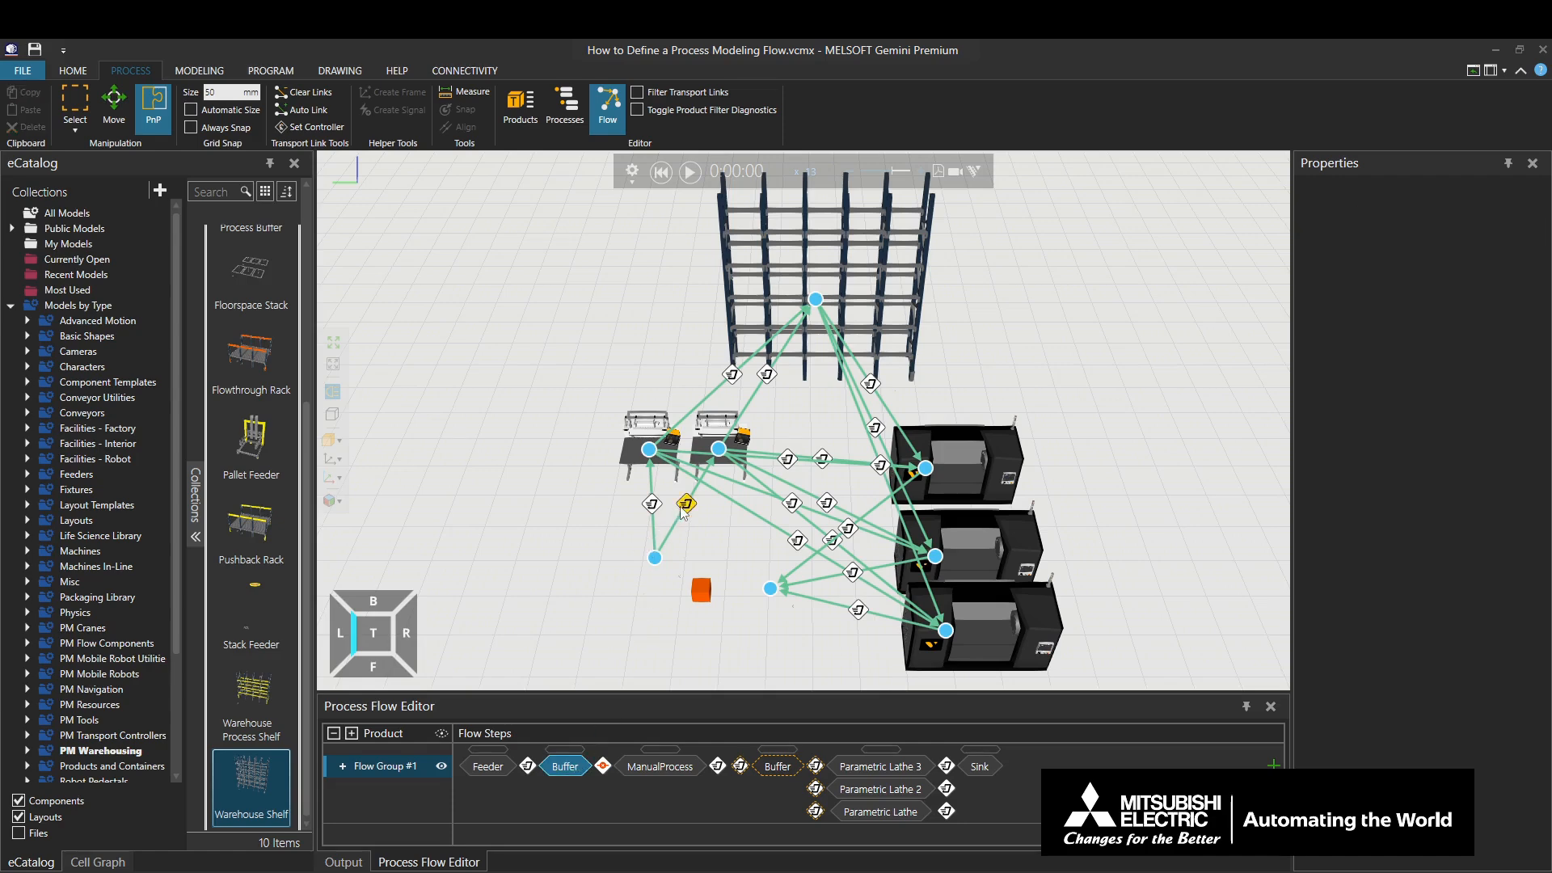
left_click(653, 507)
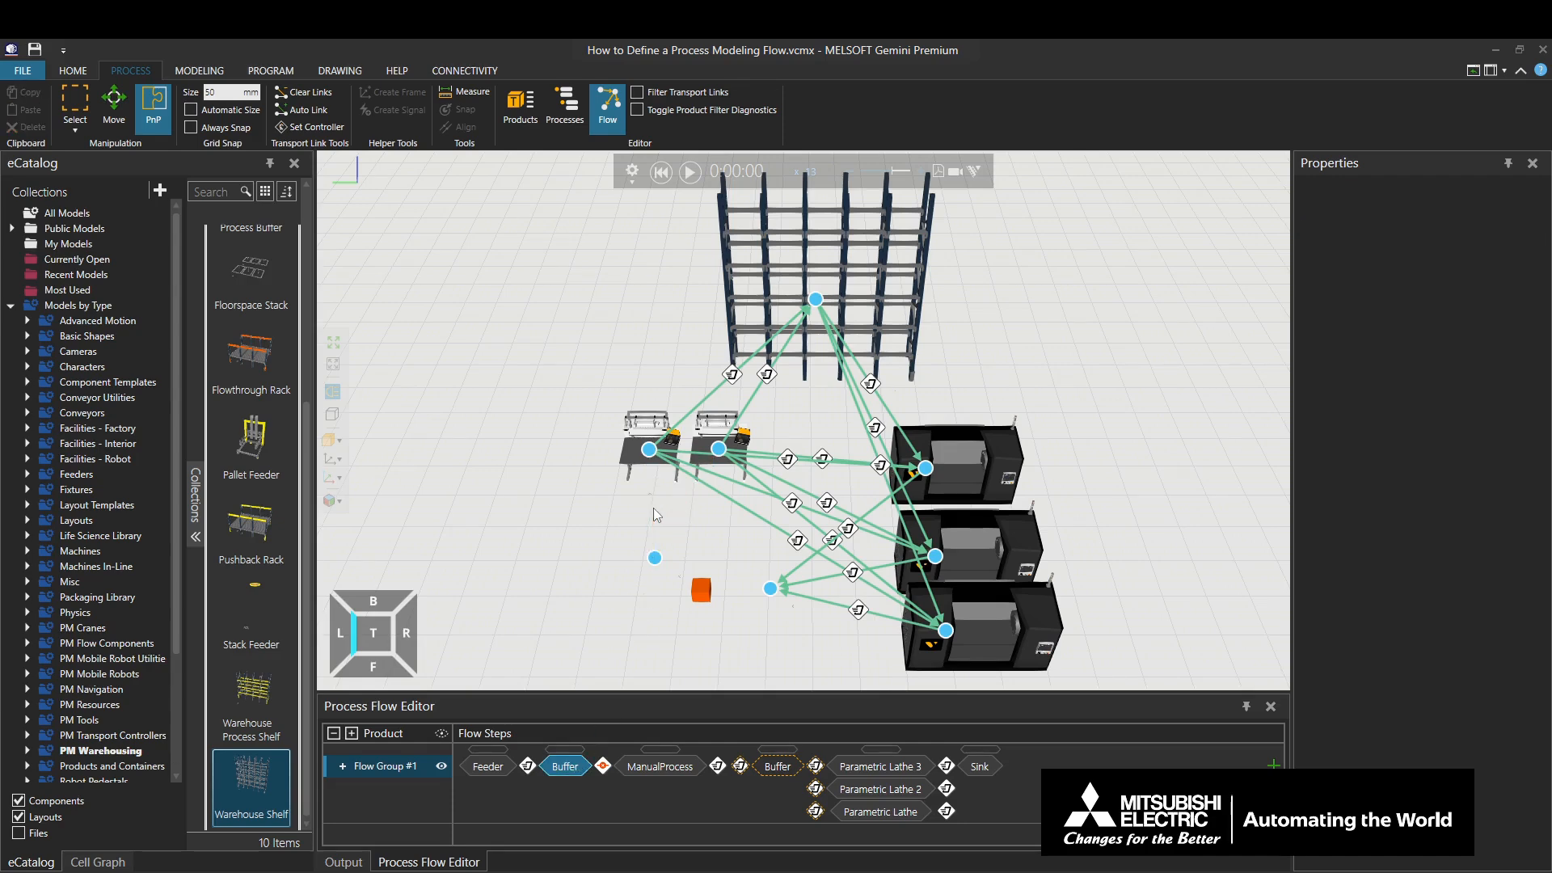
key("Delete")
- Create transport links from the feeder to the Warehouse Shelf's Buffer and from the Buffer to both ManualProcess workstations
left_click(655, 561)
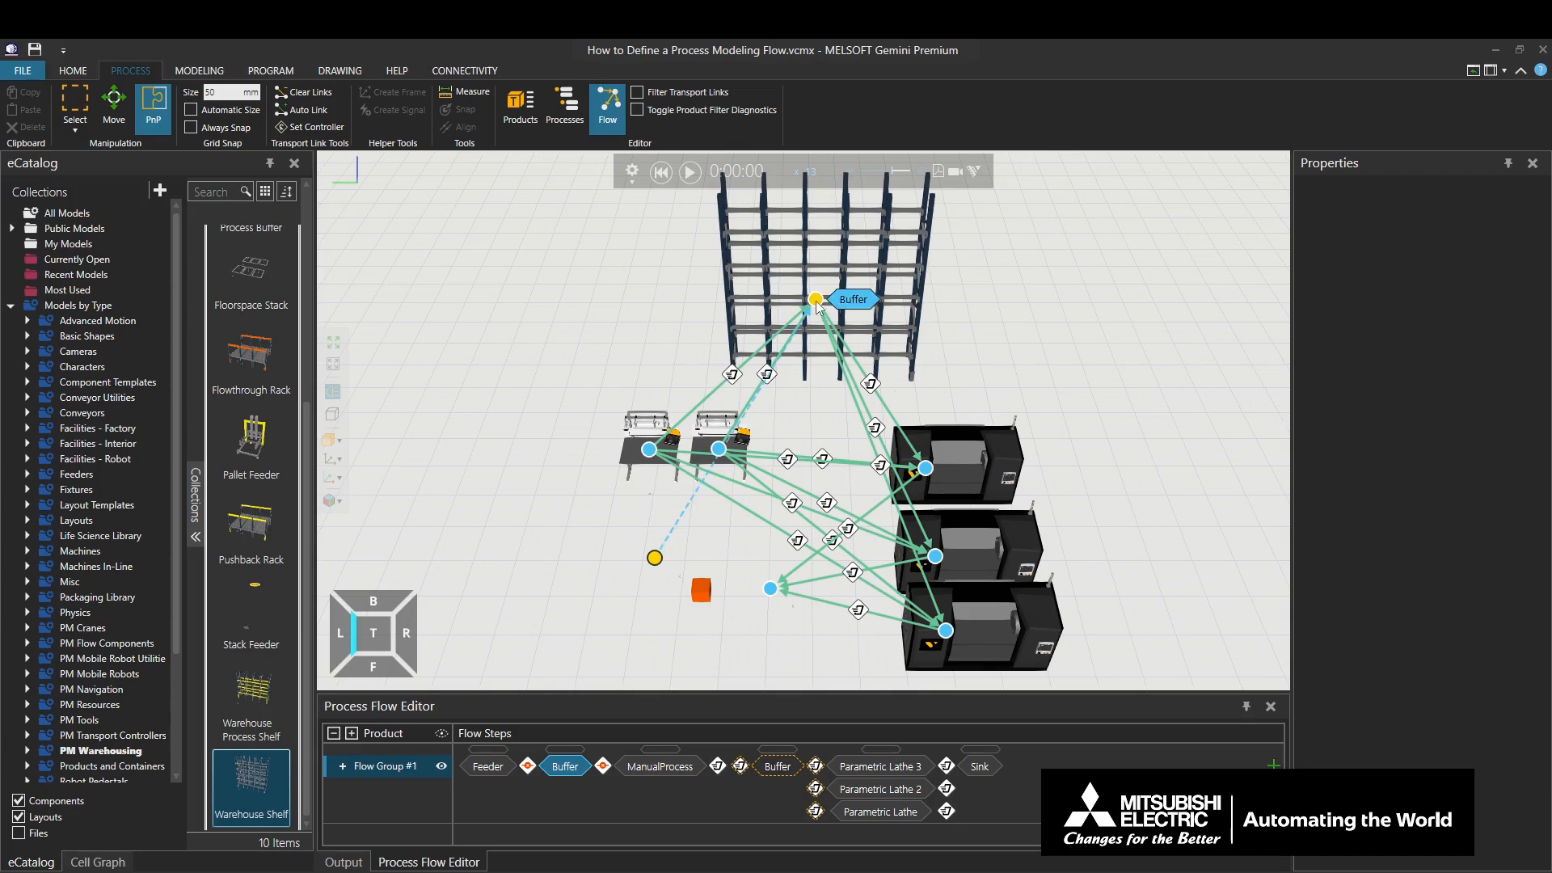
left_click(816, 300)
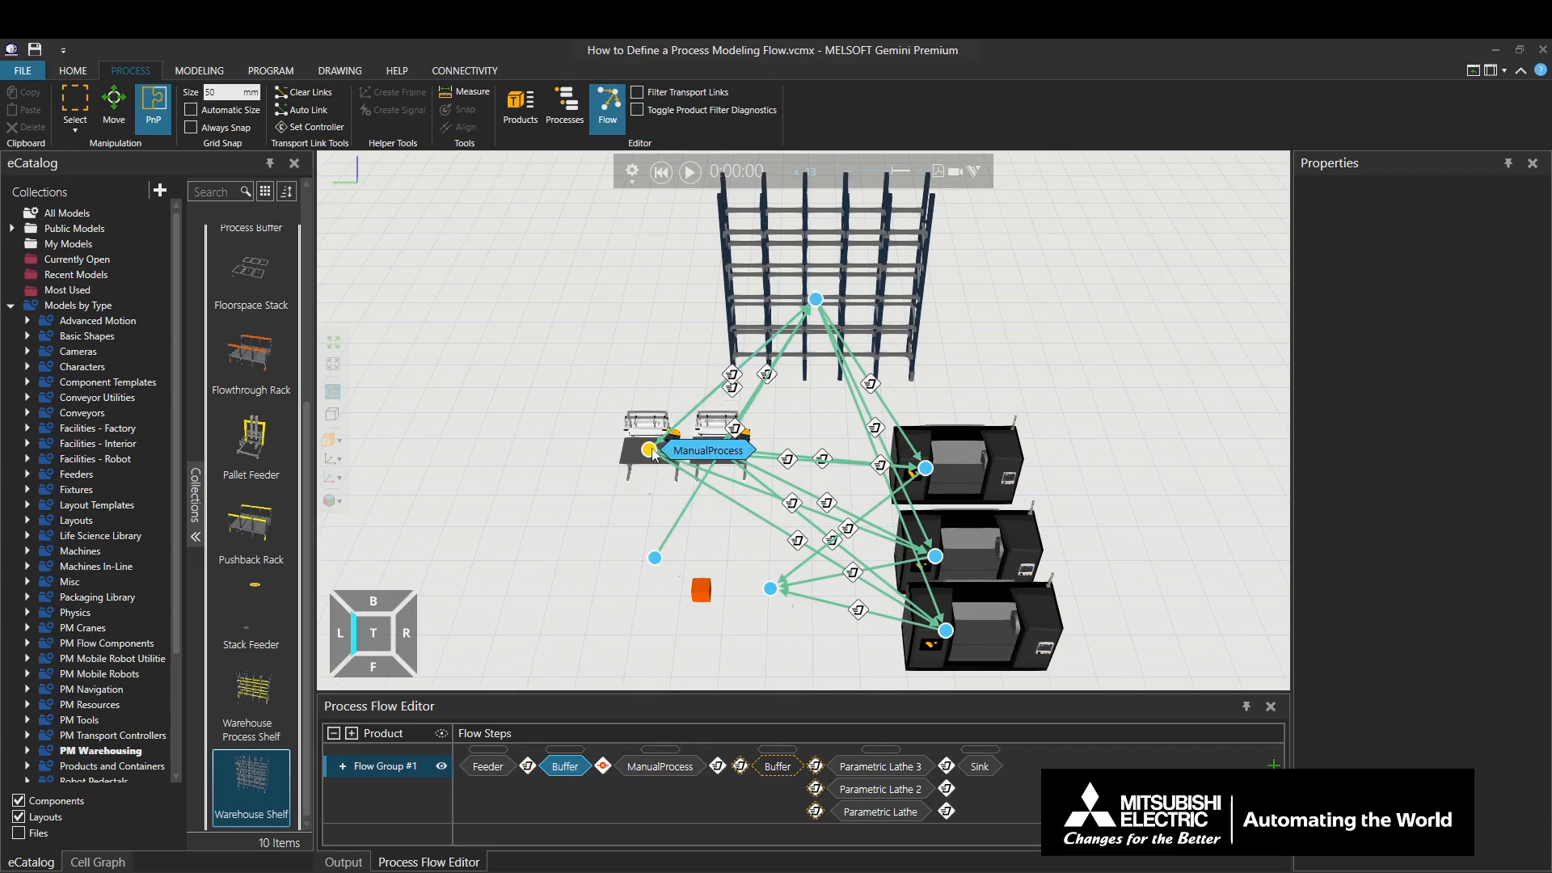
left_click(815, 300)
left_click(720, 450)
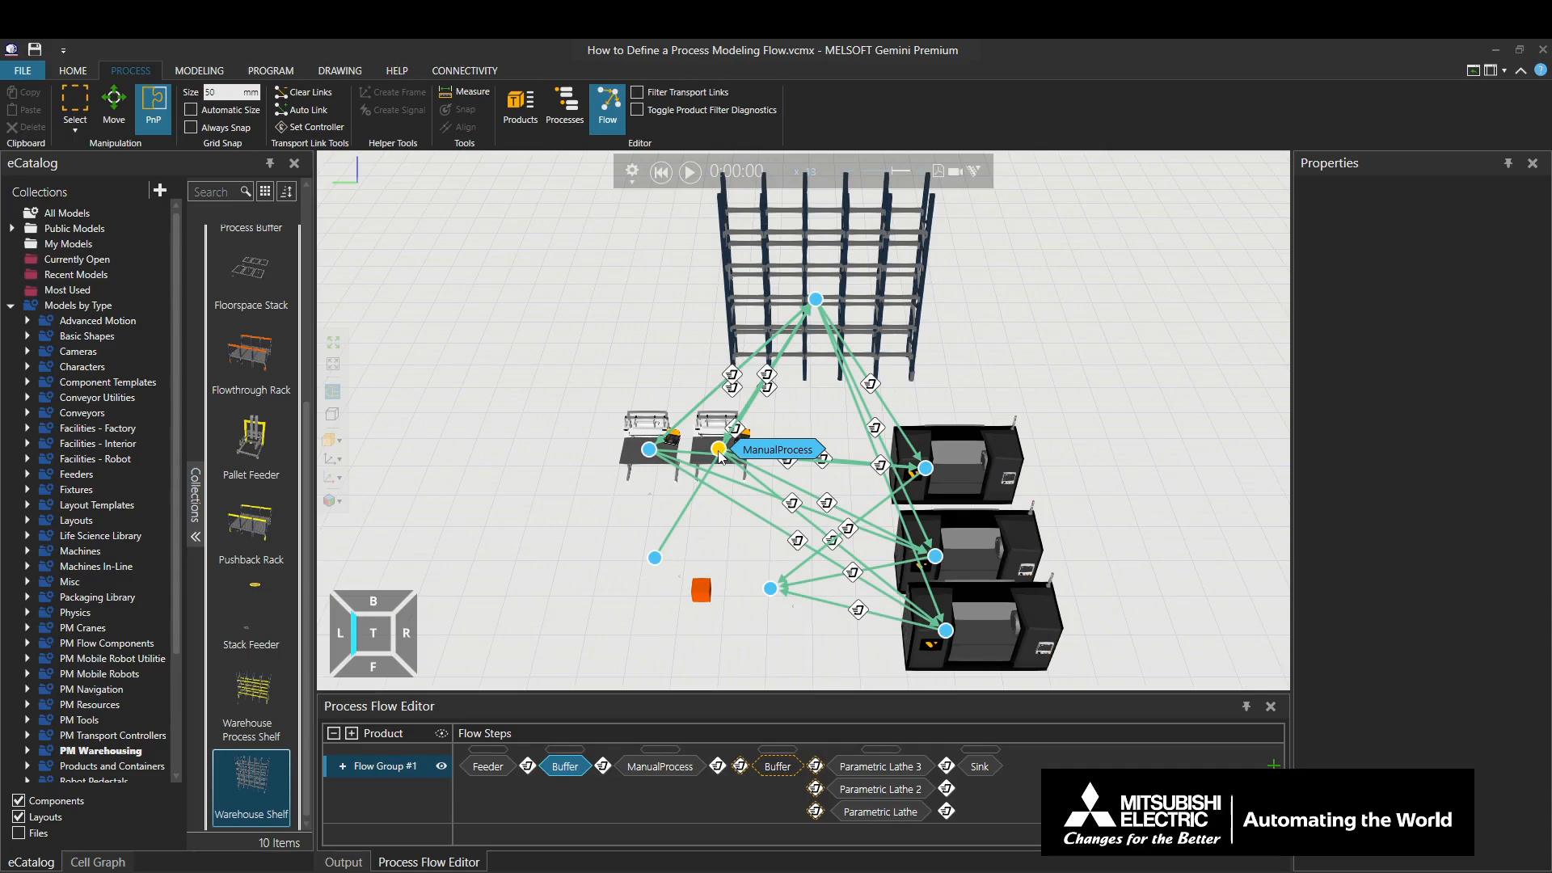
- Set the Feeder Process's product creator to Batch feed mode with a batch interval of 720 s
scroll(759, 611, "up", 3)
scroll(758, 611, "up", 3)
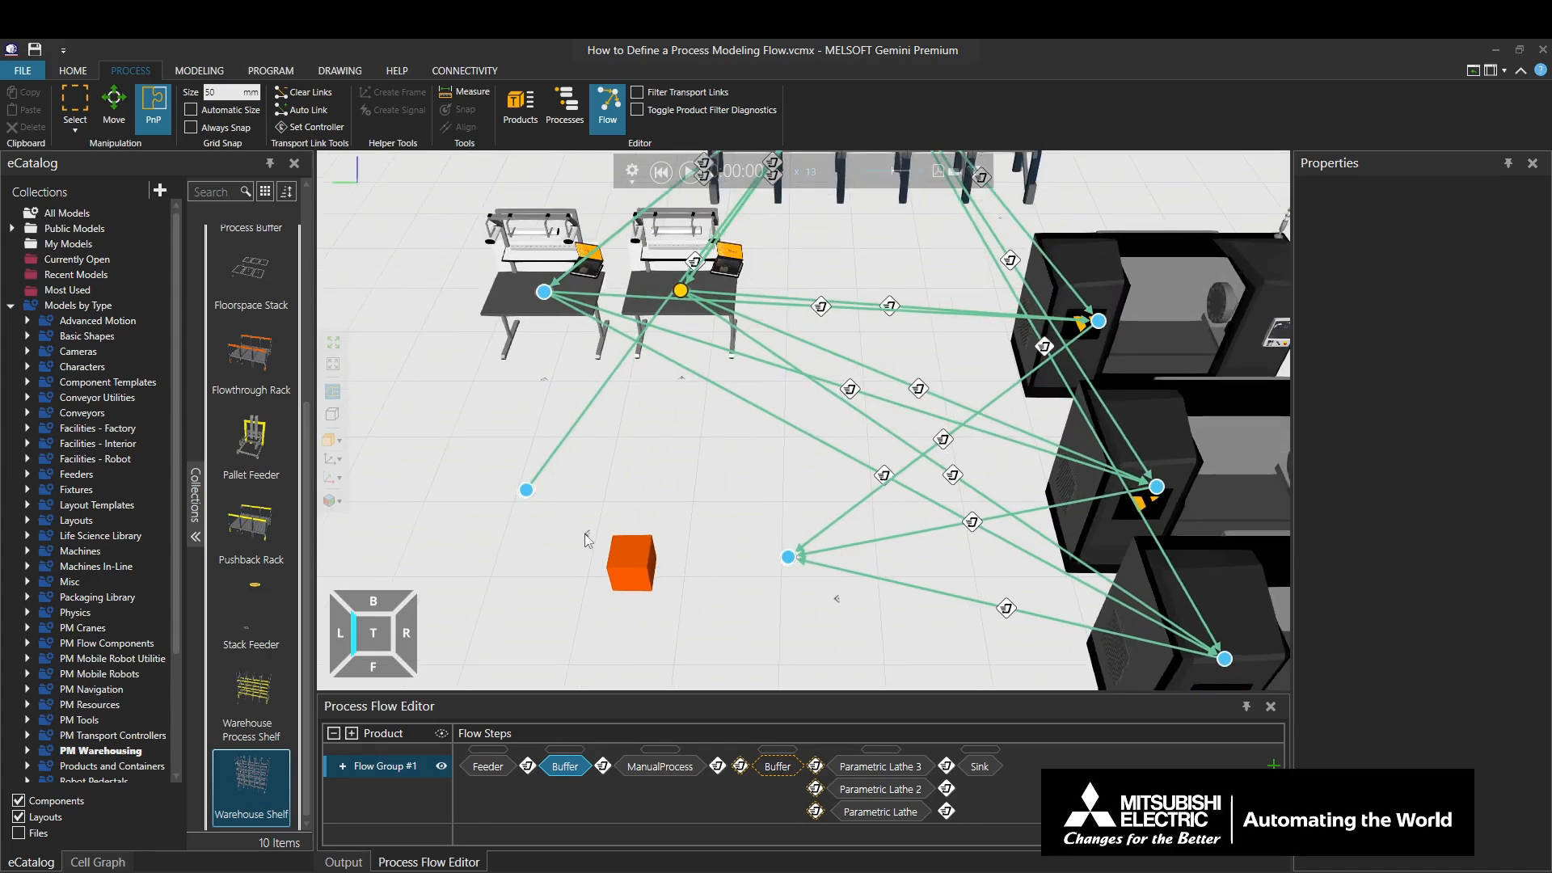
left_click(587, 538)
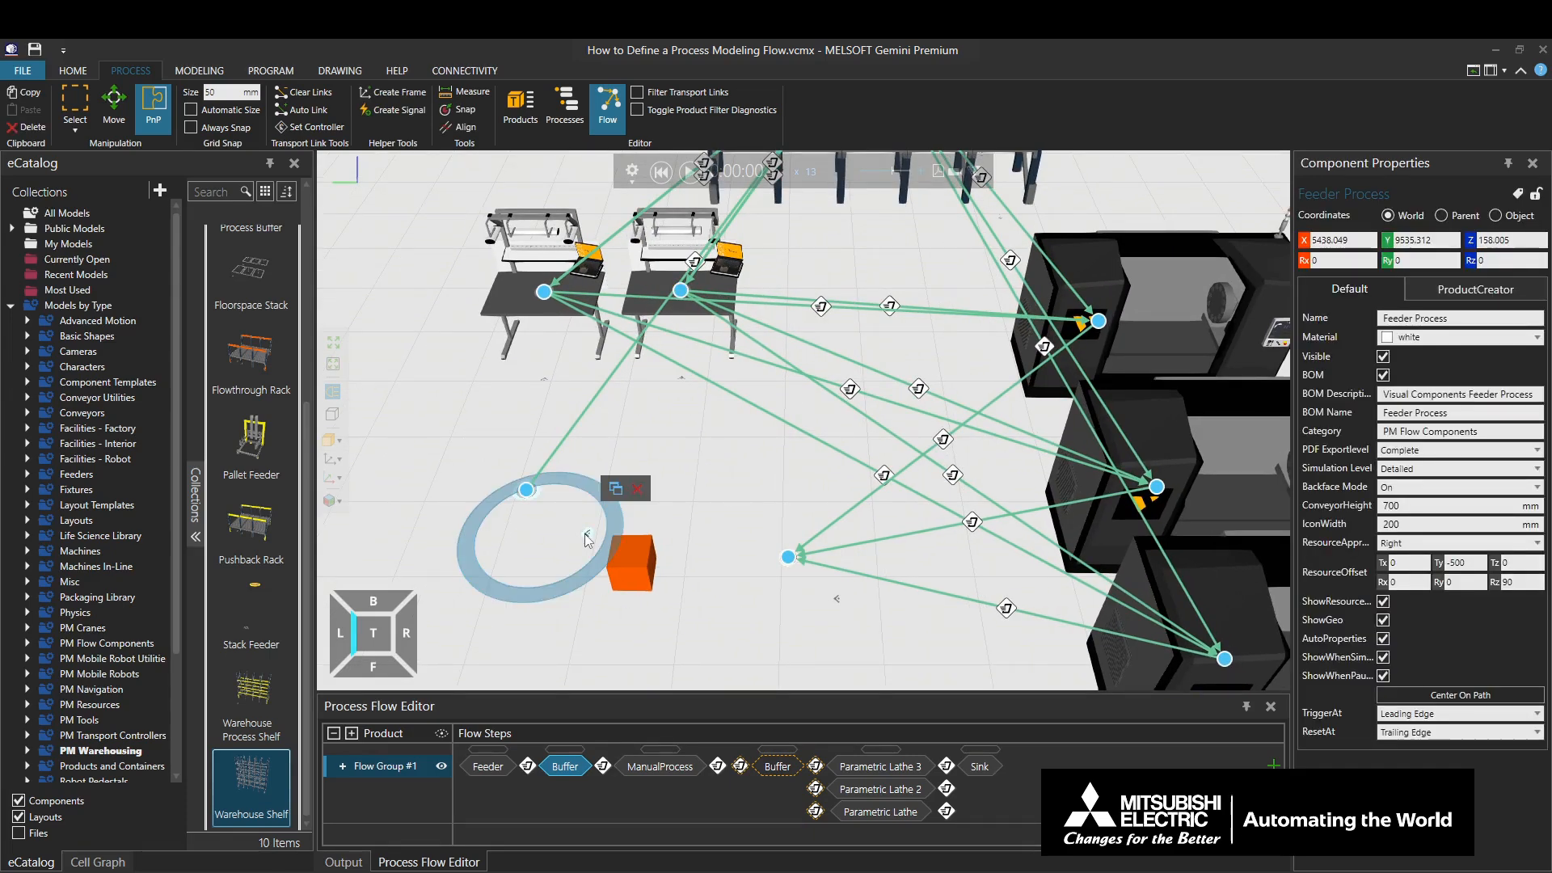
left_click(1473, 292)
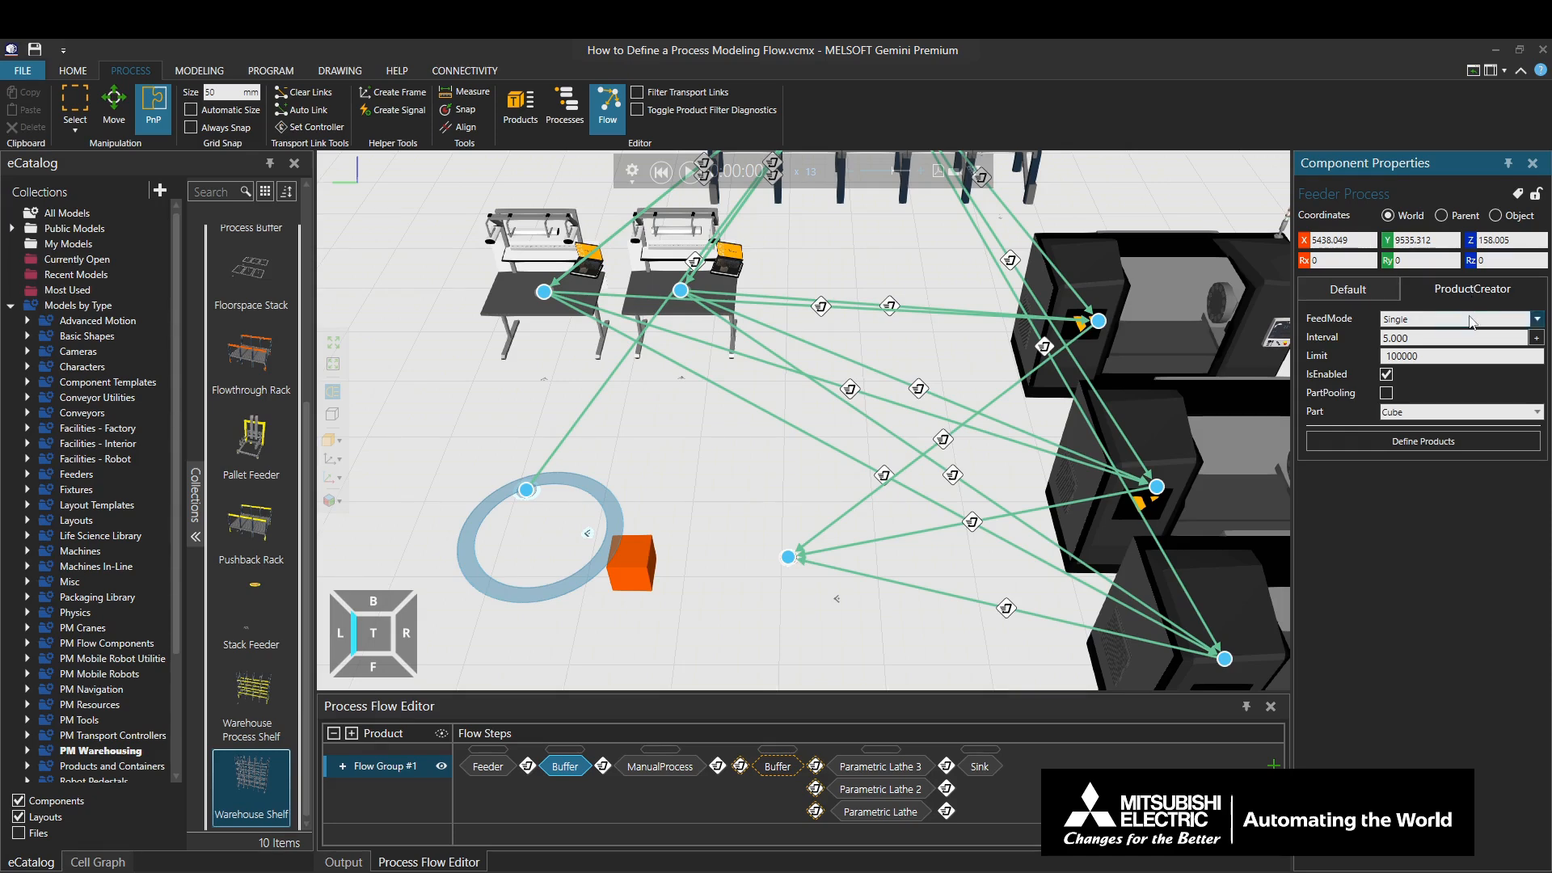
left_click(1470, 321)
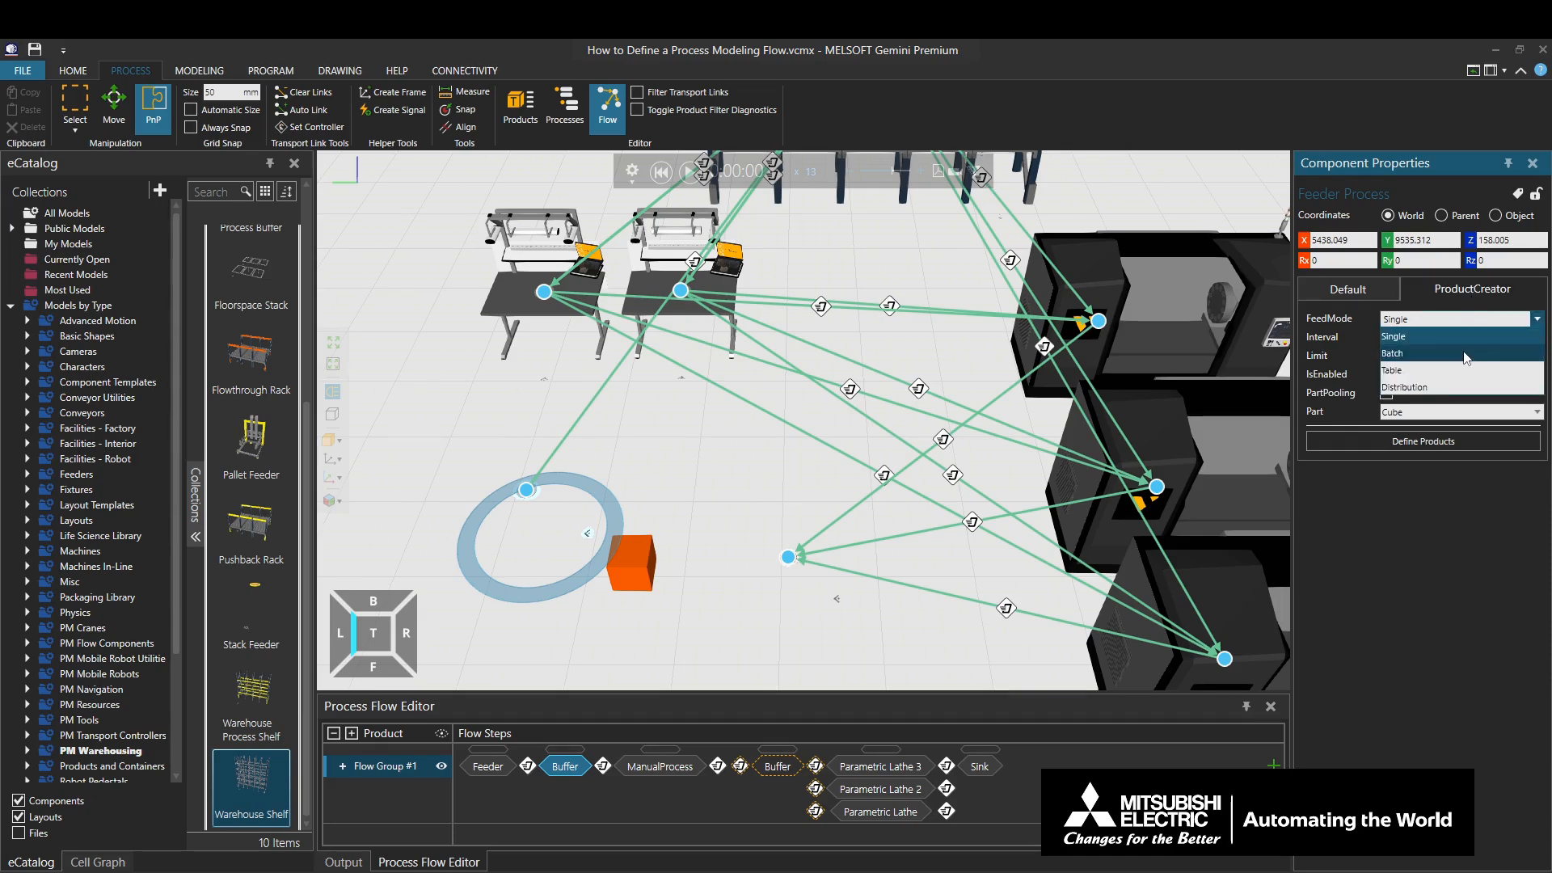
left_click(1463, 352)
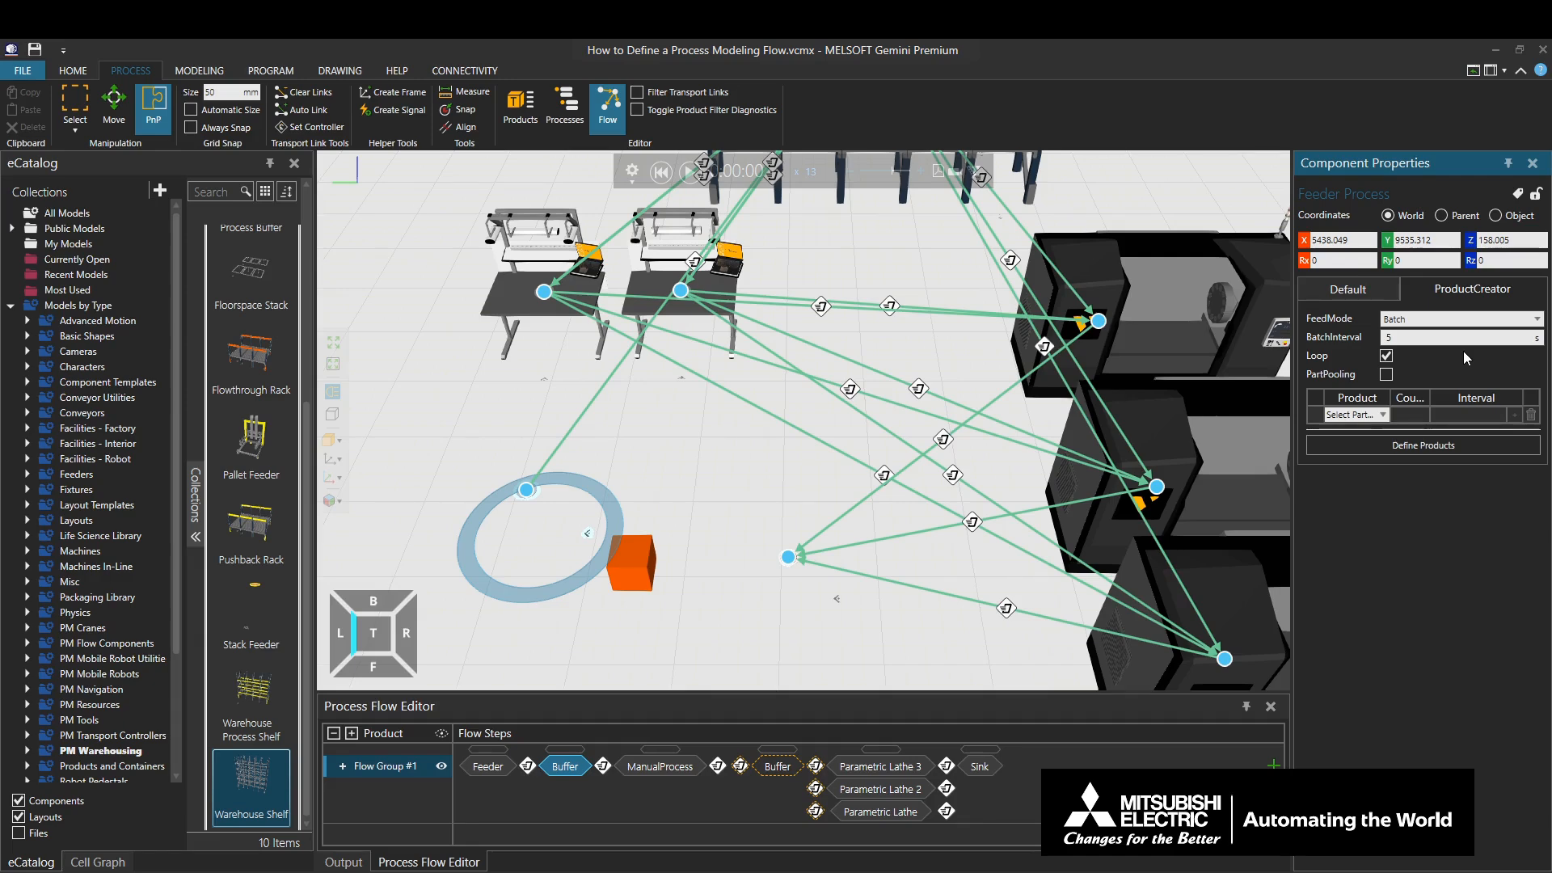
left_click(1411, 338)
type("720")
- Add Cube to the feeder's batch products with a count of 25, and run the simulation
left_click(1378, 416)
left_click(1350, 432)
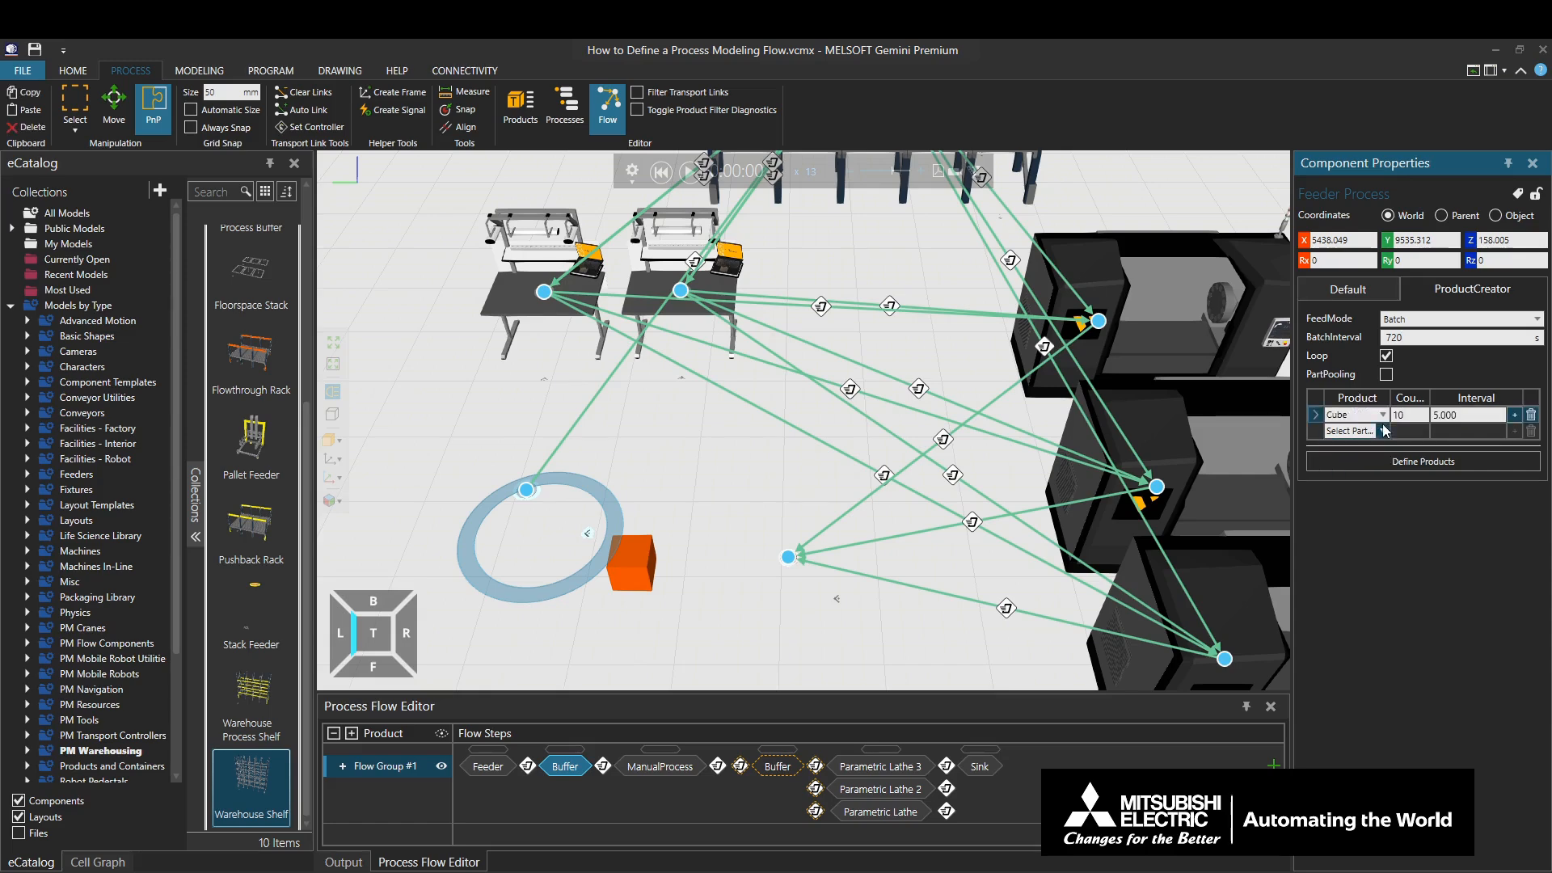
left_click_drag(1427, 417, 1388, 415)
type("35")
scroll(897, 503, "down", 1)
scroll(787, 600, "down", 3)
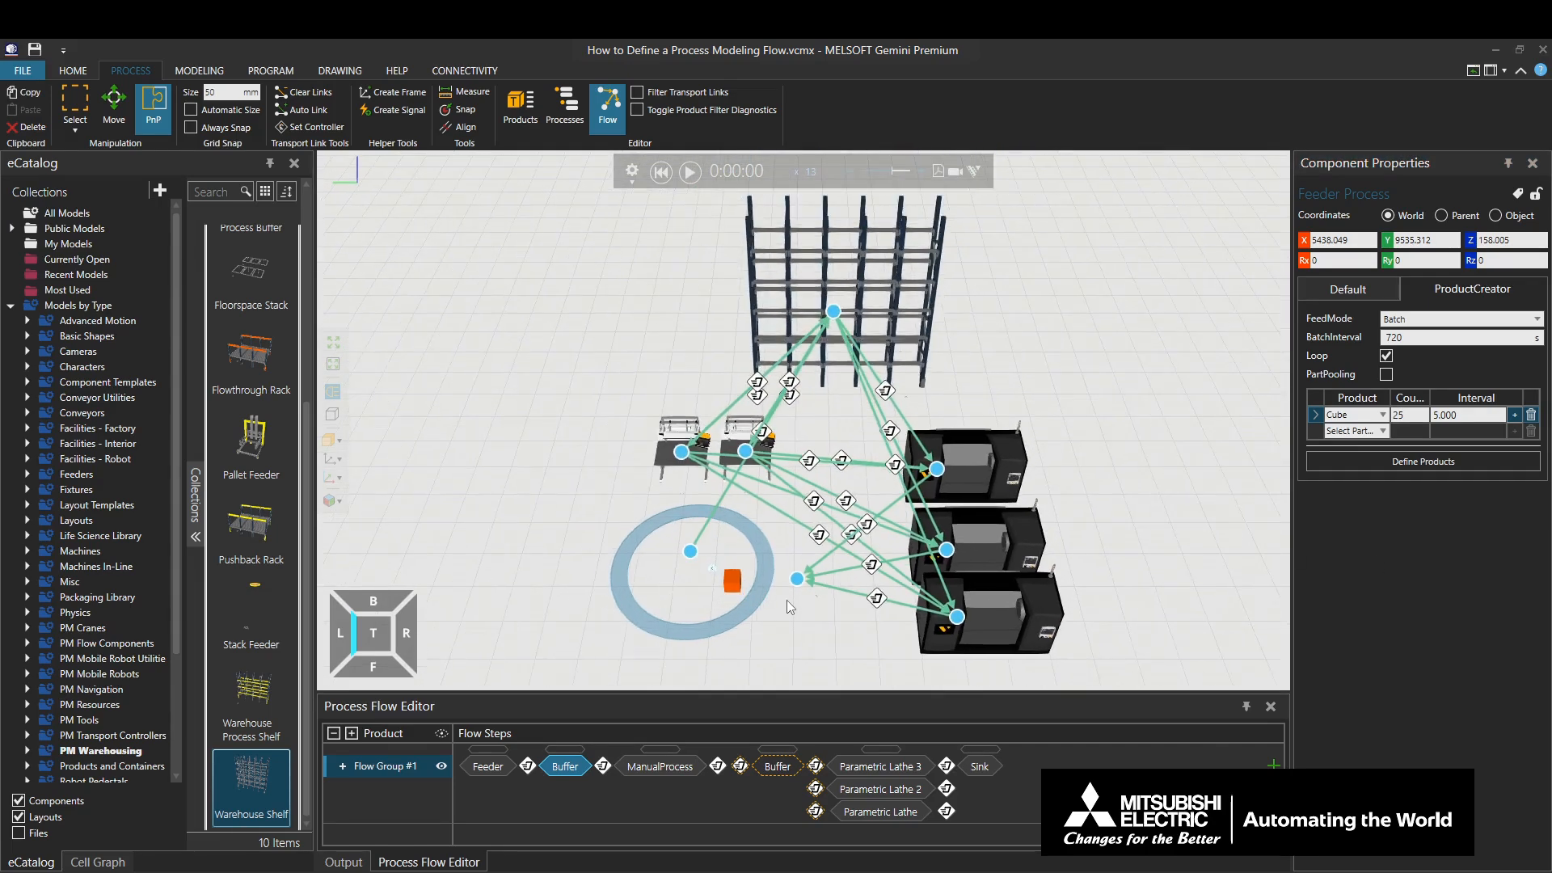
left_click(690, 172)
- Name the flow step containing Sink "Defects and Sink"
left_click(981, 750)
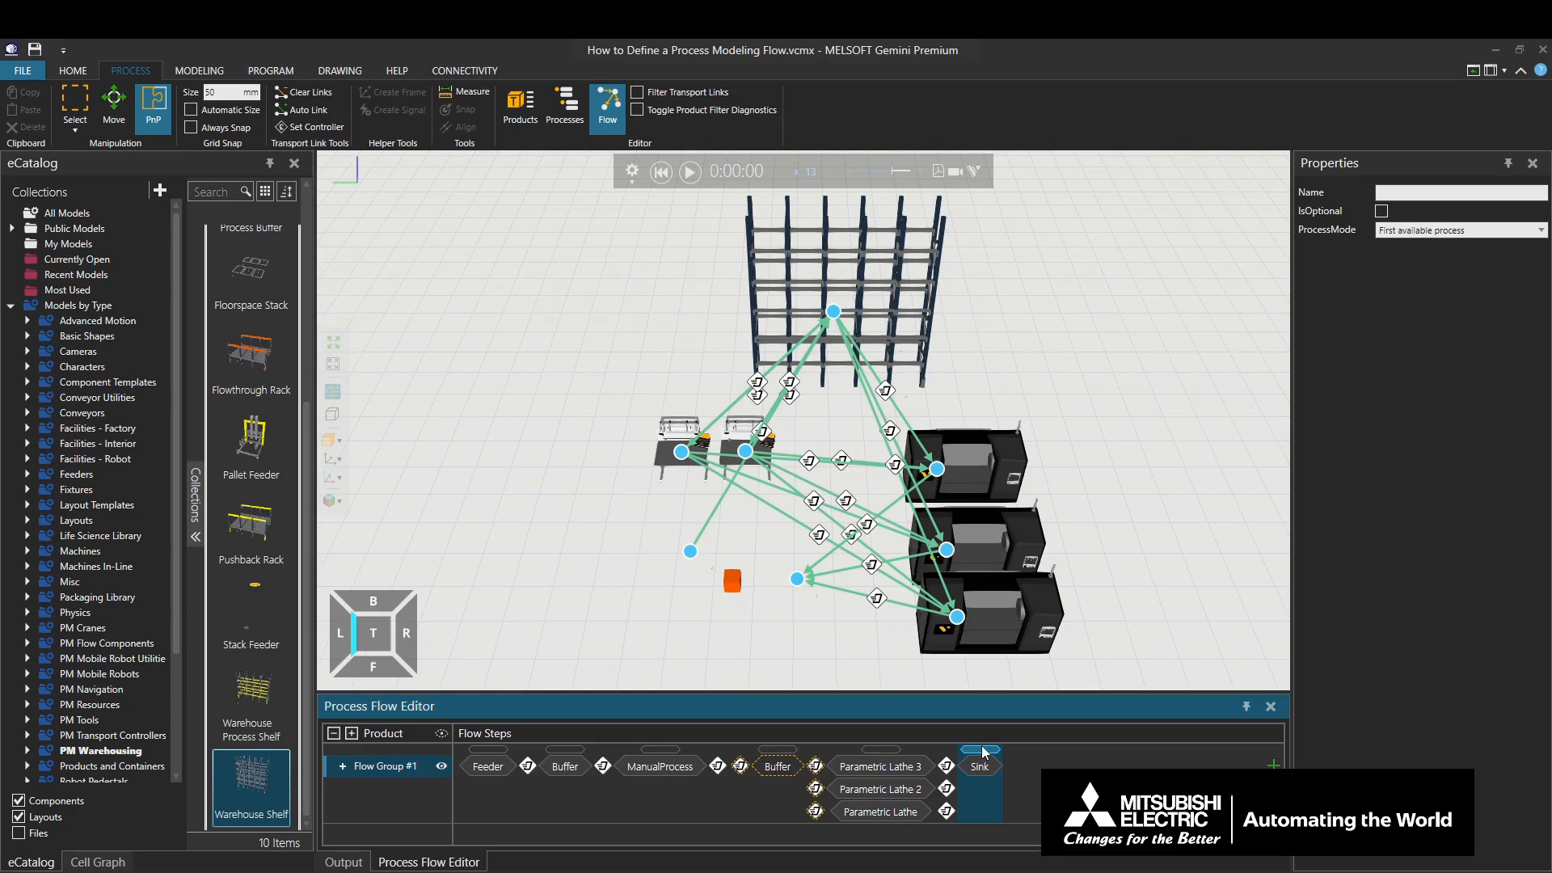
left_click(1426, 194)
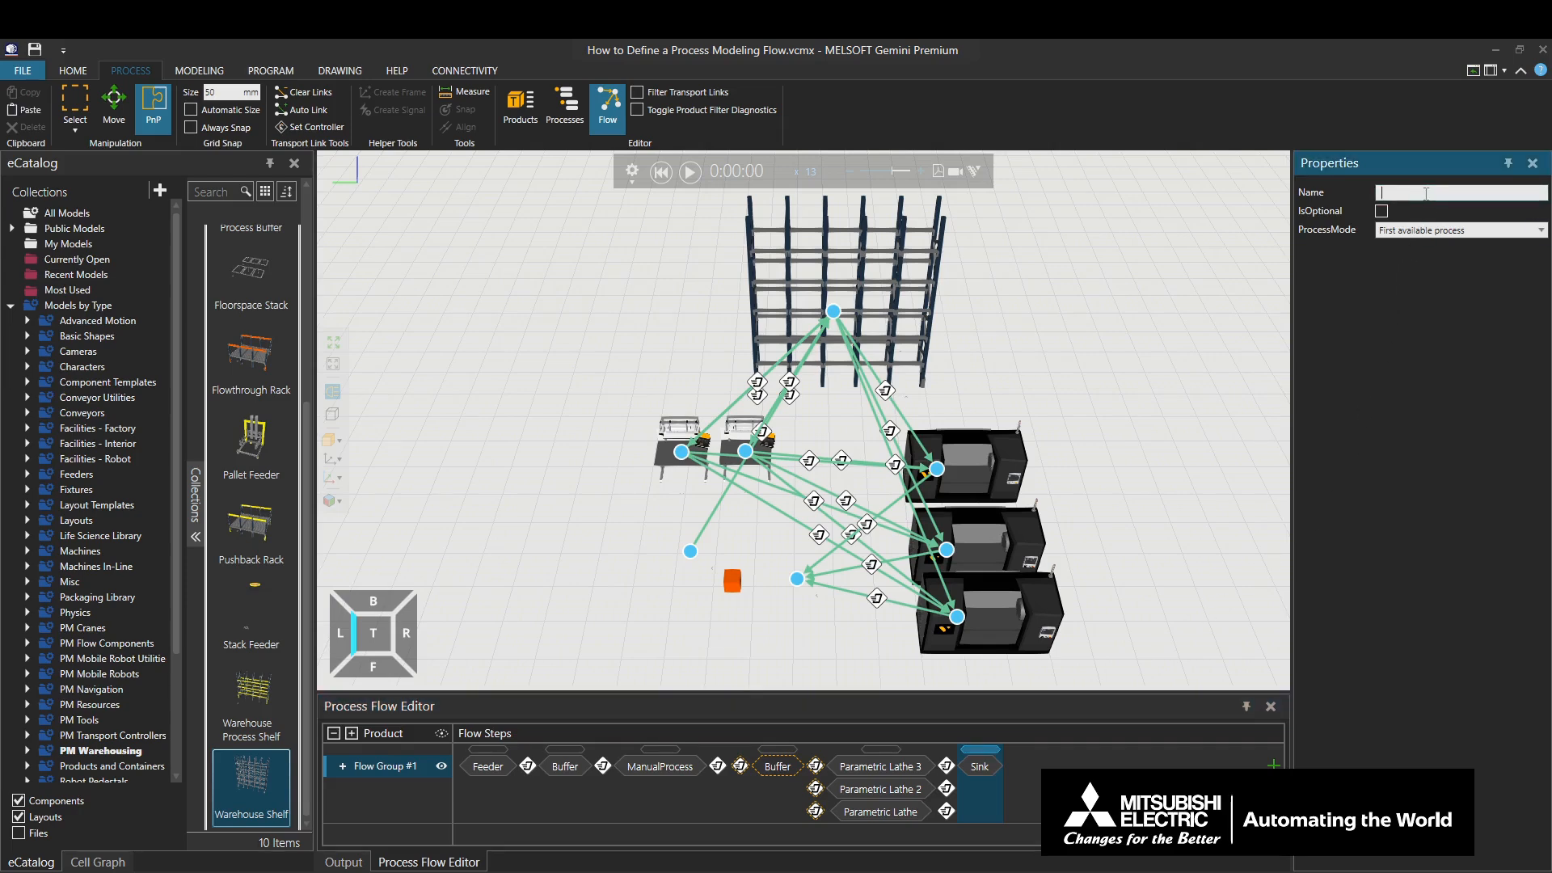
type("Defects and Sink")
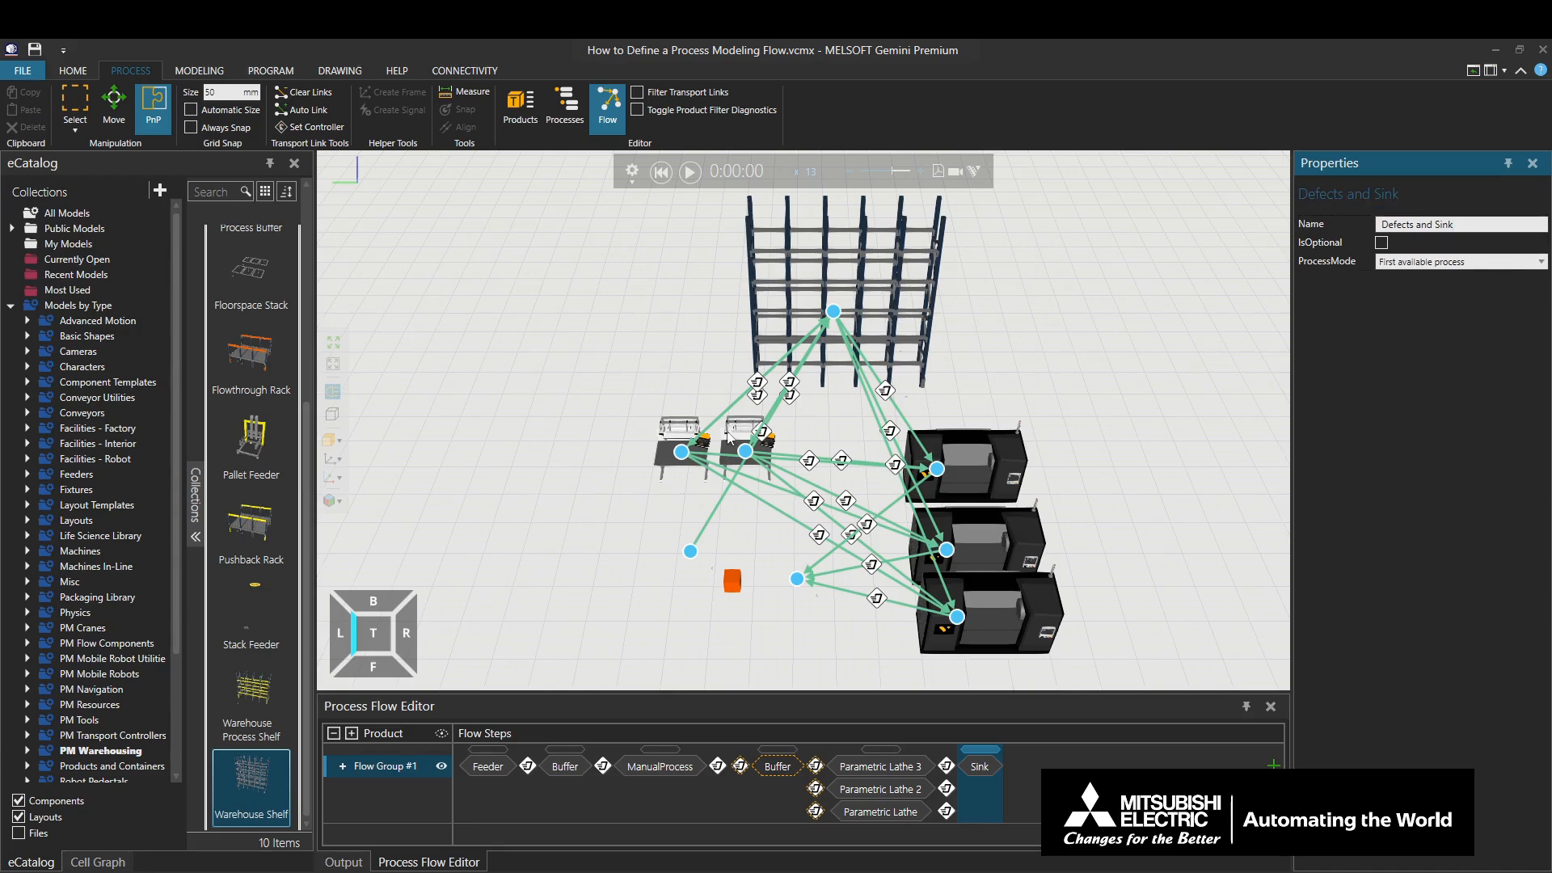
- Add an If statement after State: Blocked in the ManualProcess routine of the workstation farther from the lathes
double_click(711, 456)
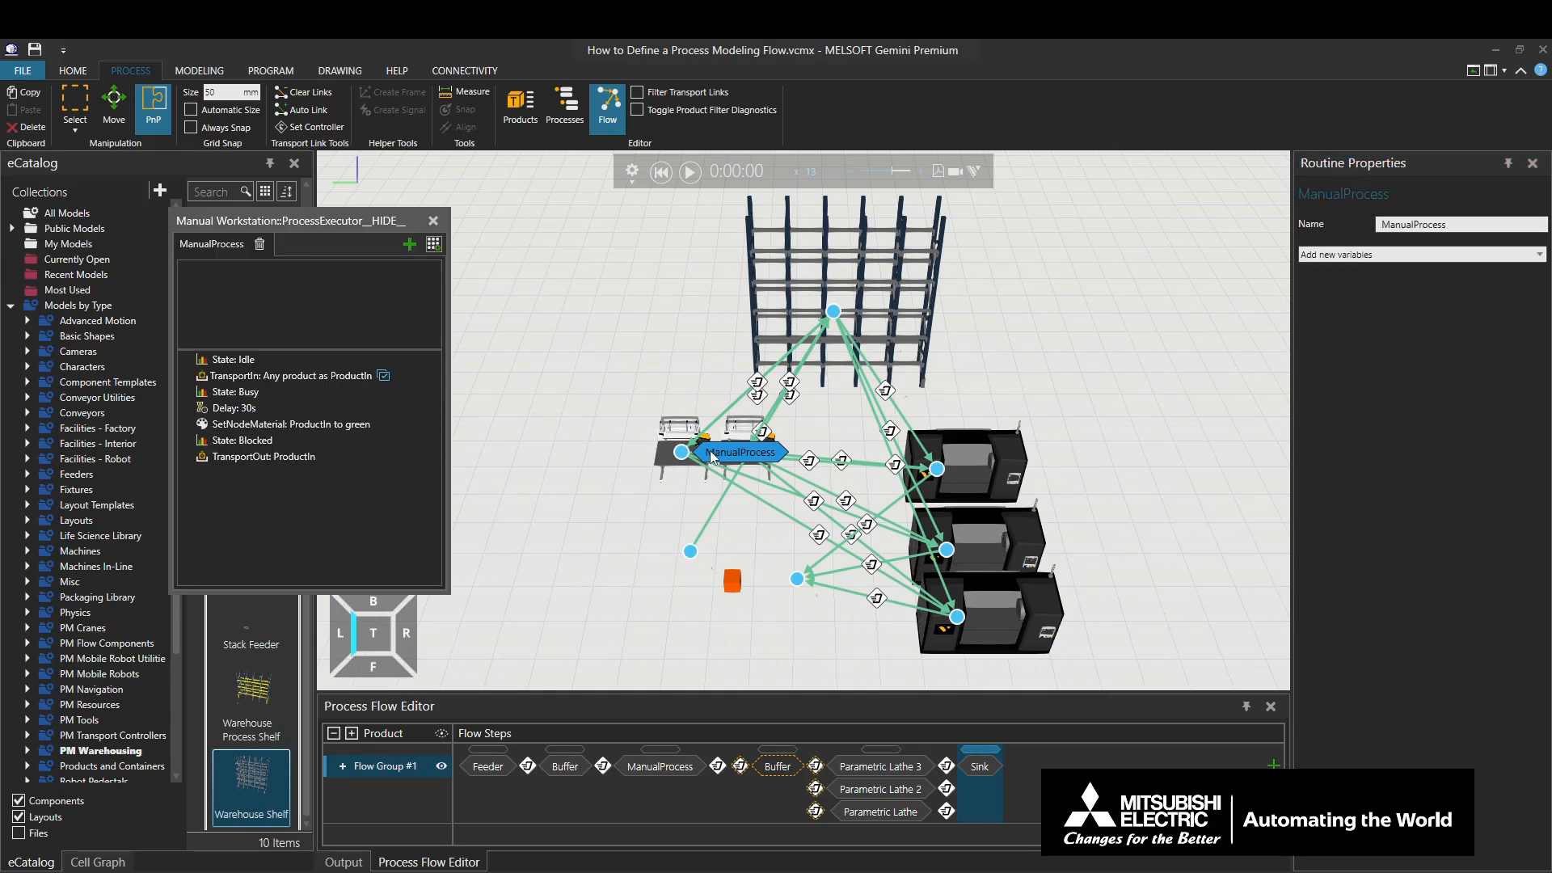
left_click(296, 441)
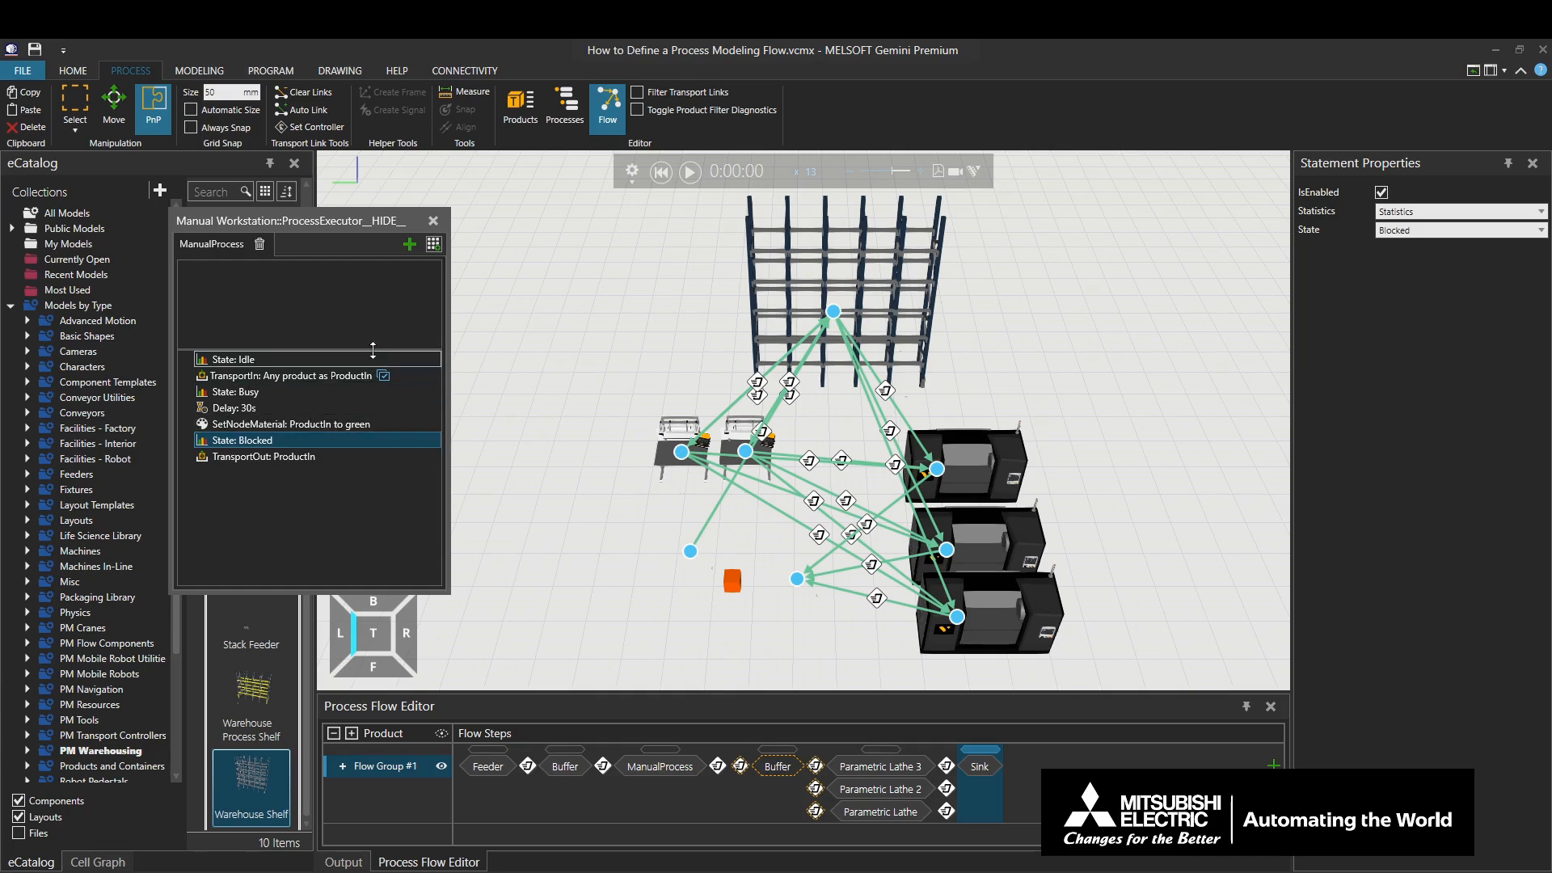
left_click(434, 244)
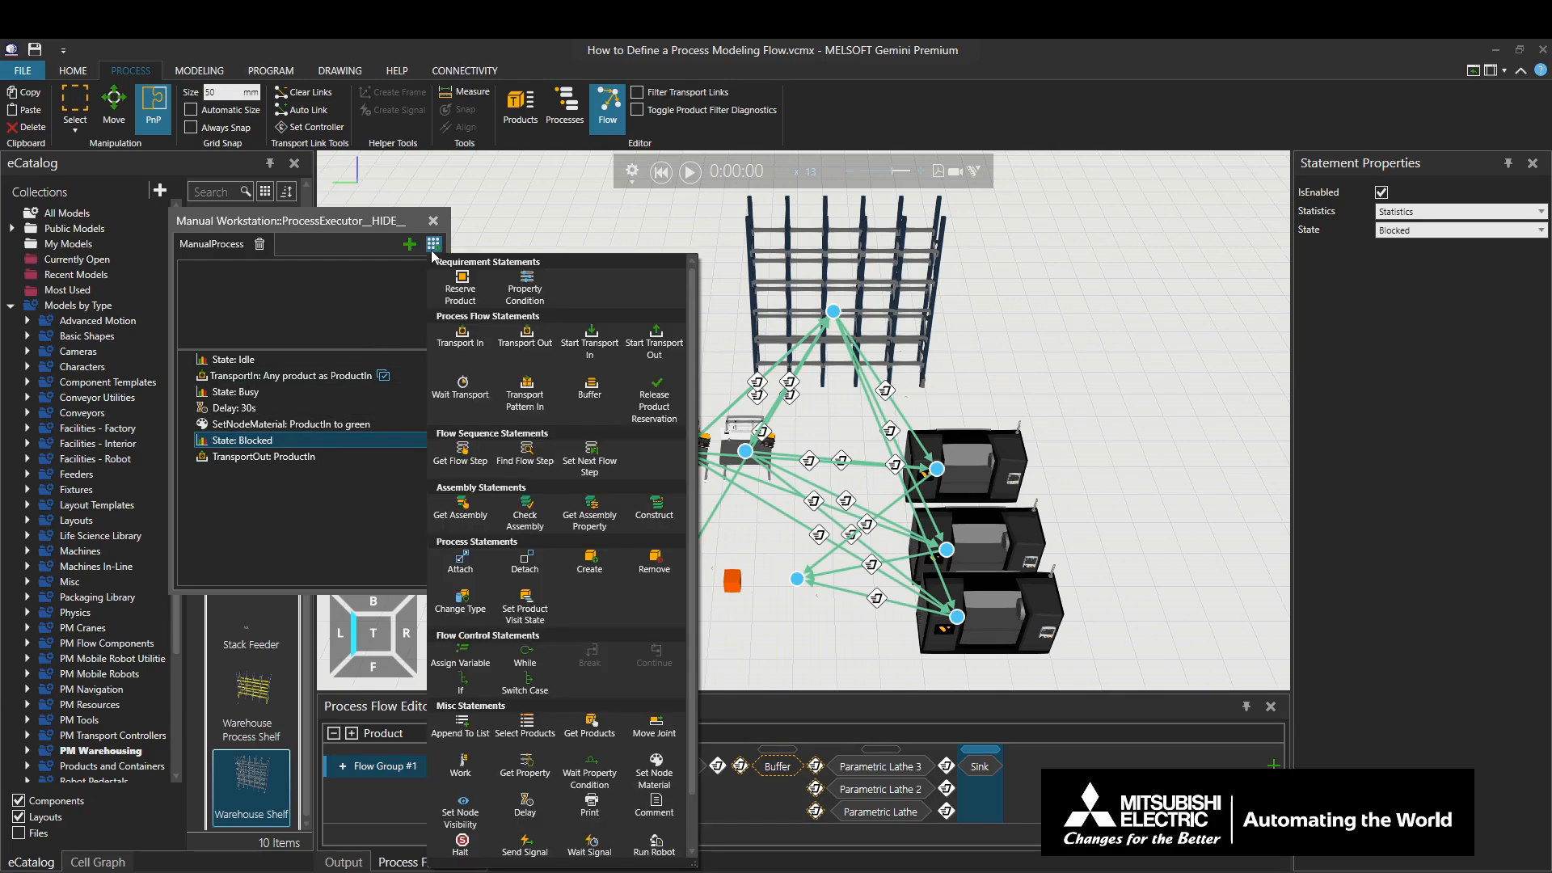
left_click(477, 685)
- Set the If statement's condition to uniform(0,0,100)<10
left_click(346, 451)
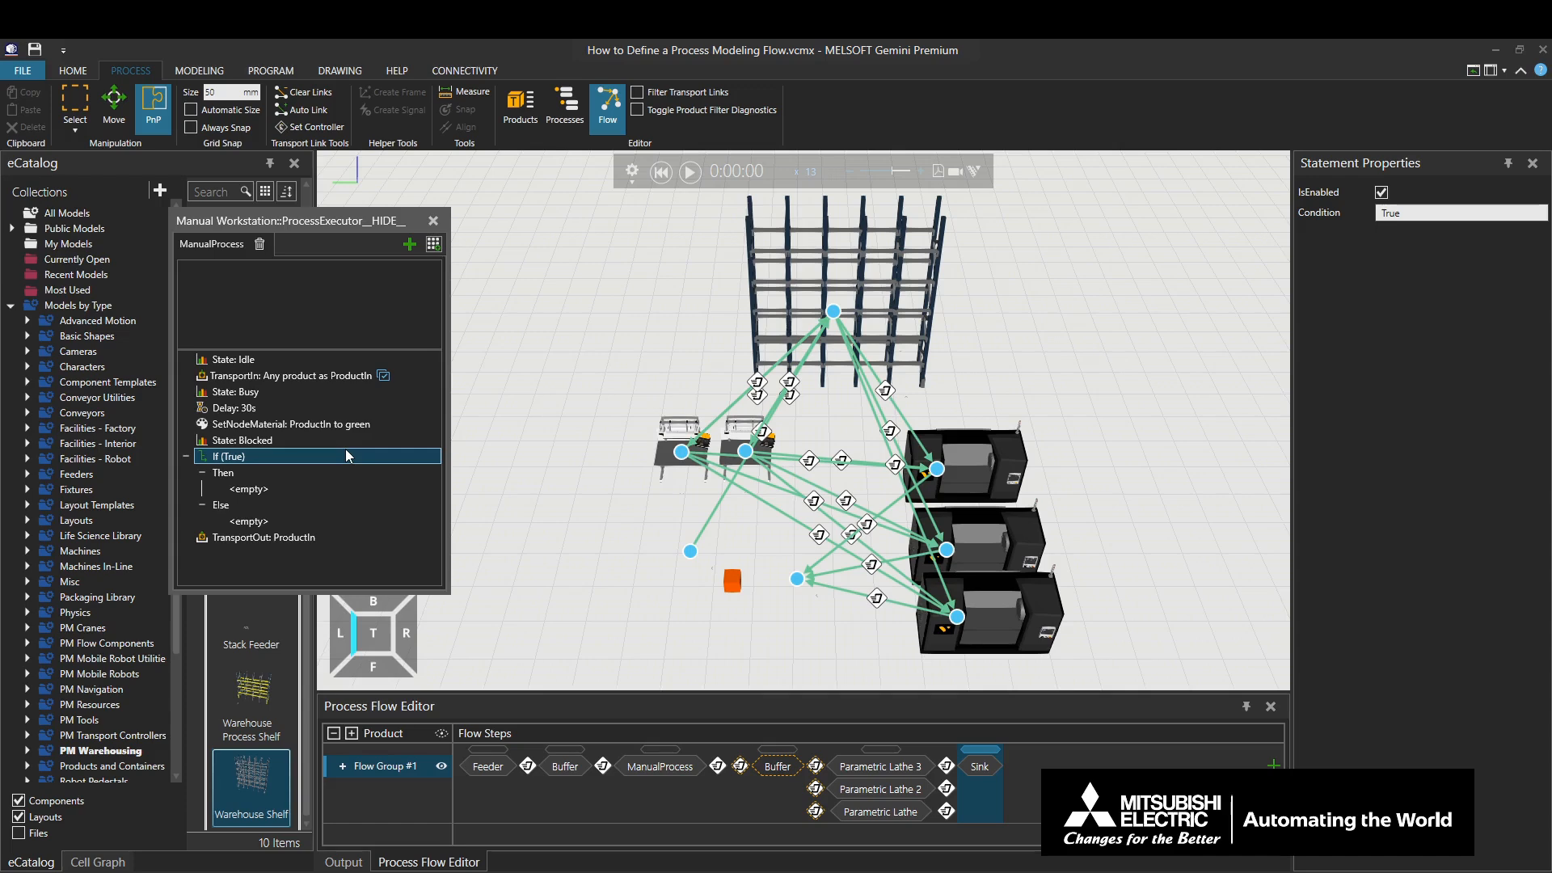
double_click(1384, 215)
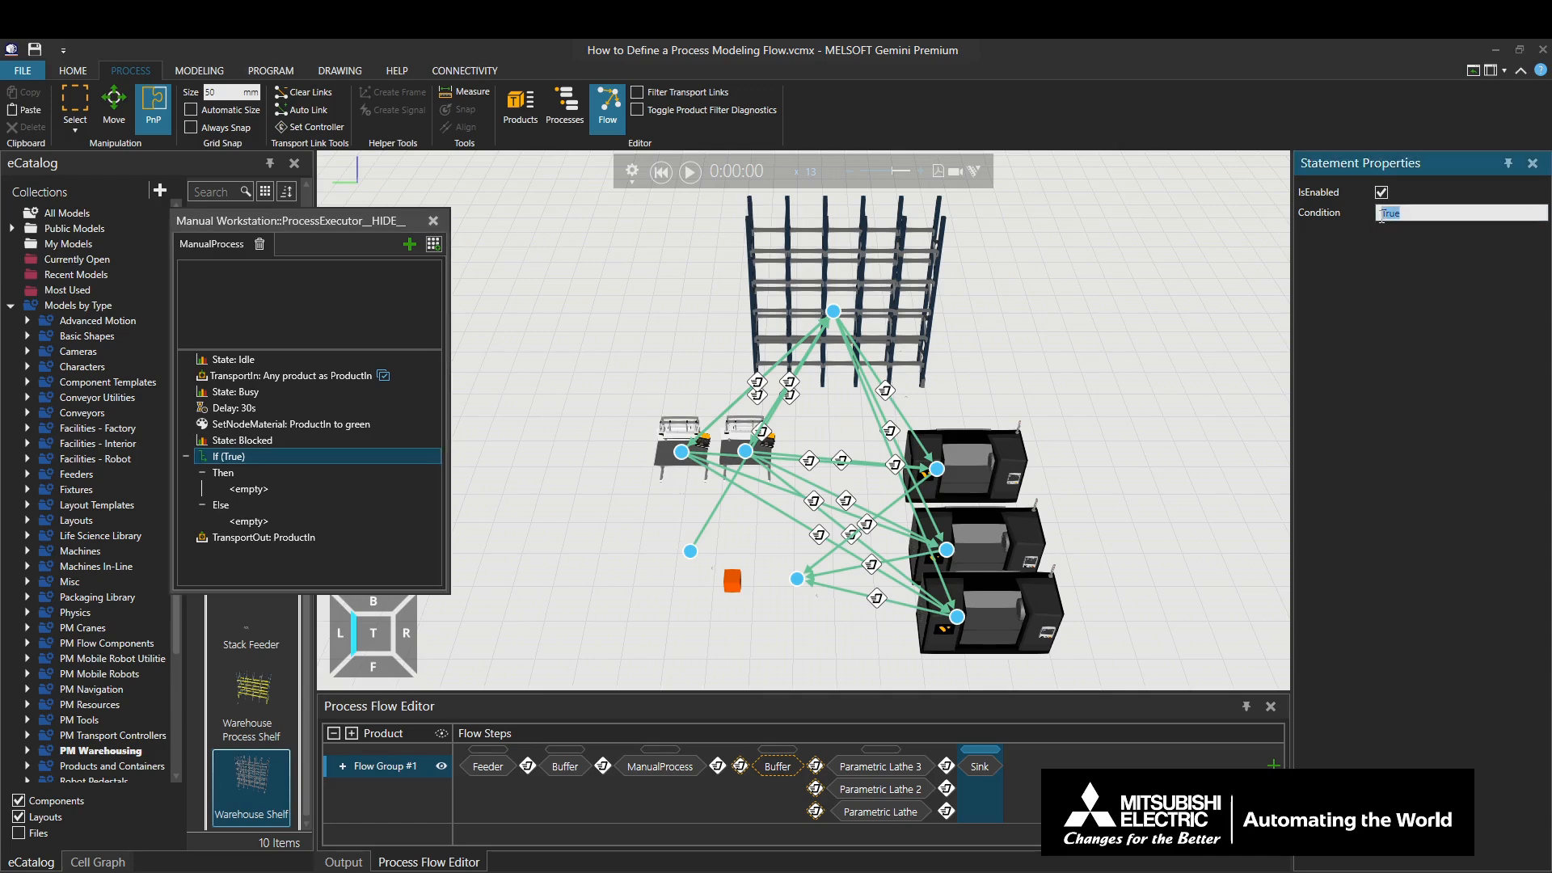
type("uniform(0,0,100)")
type("<10")
key("Return")
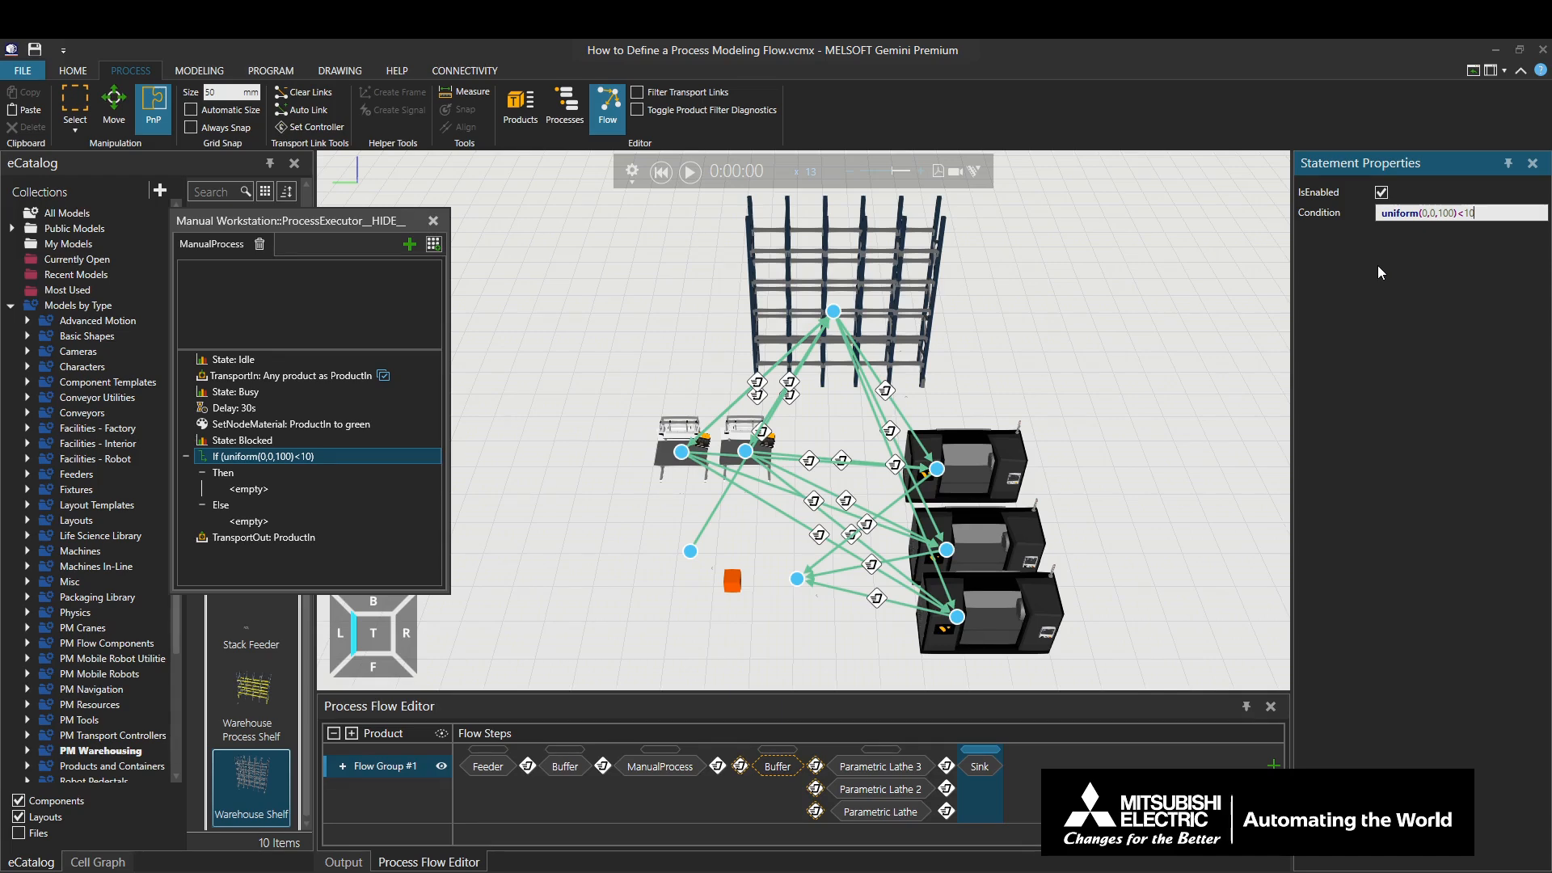
- Add a Set Node Material statement to the If statement's Then branch that colours ProductIn red
left_click(240, 490)
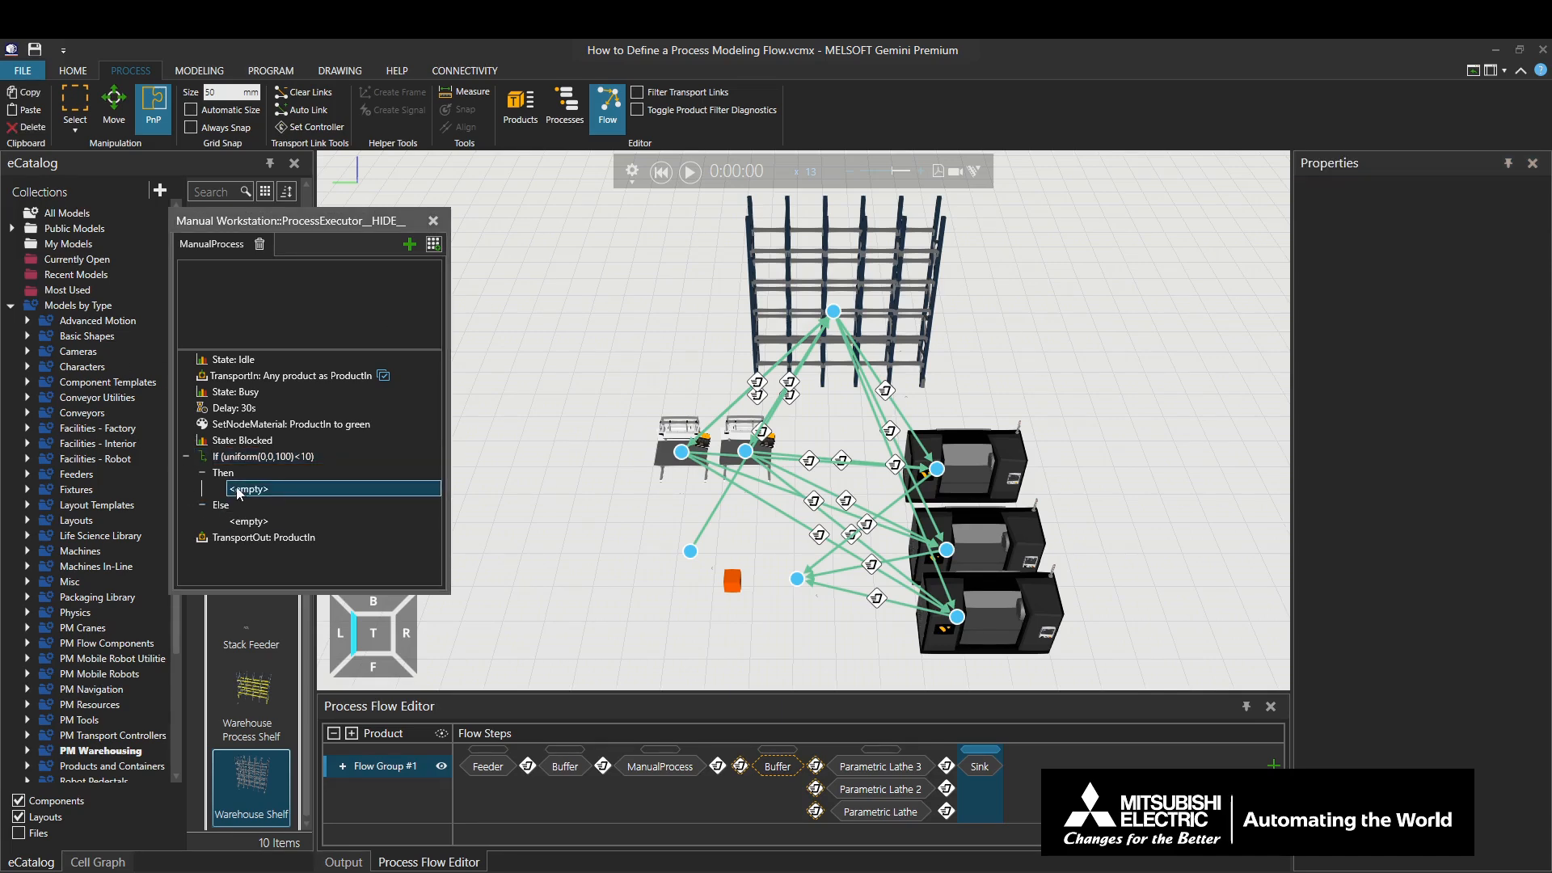
left_click(434, 244)
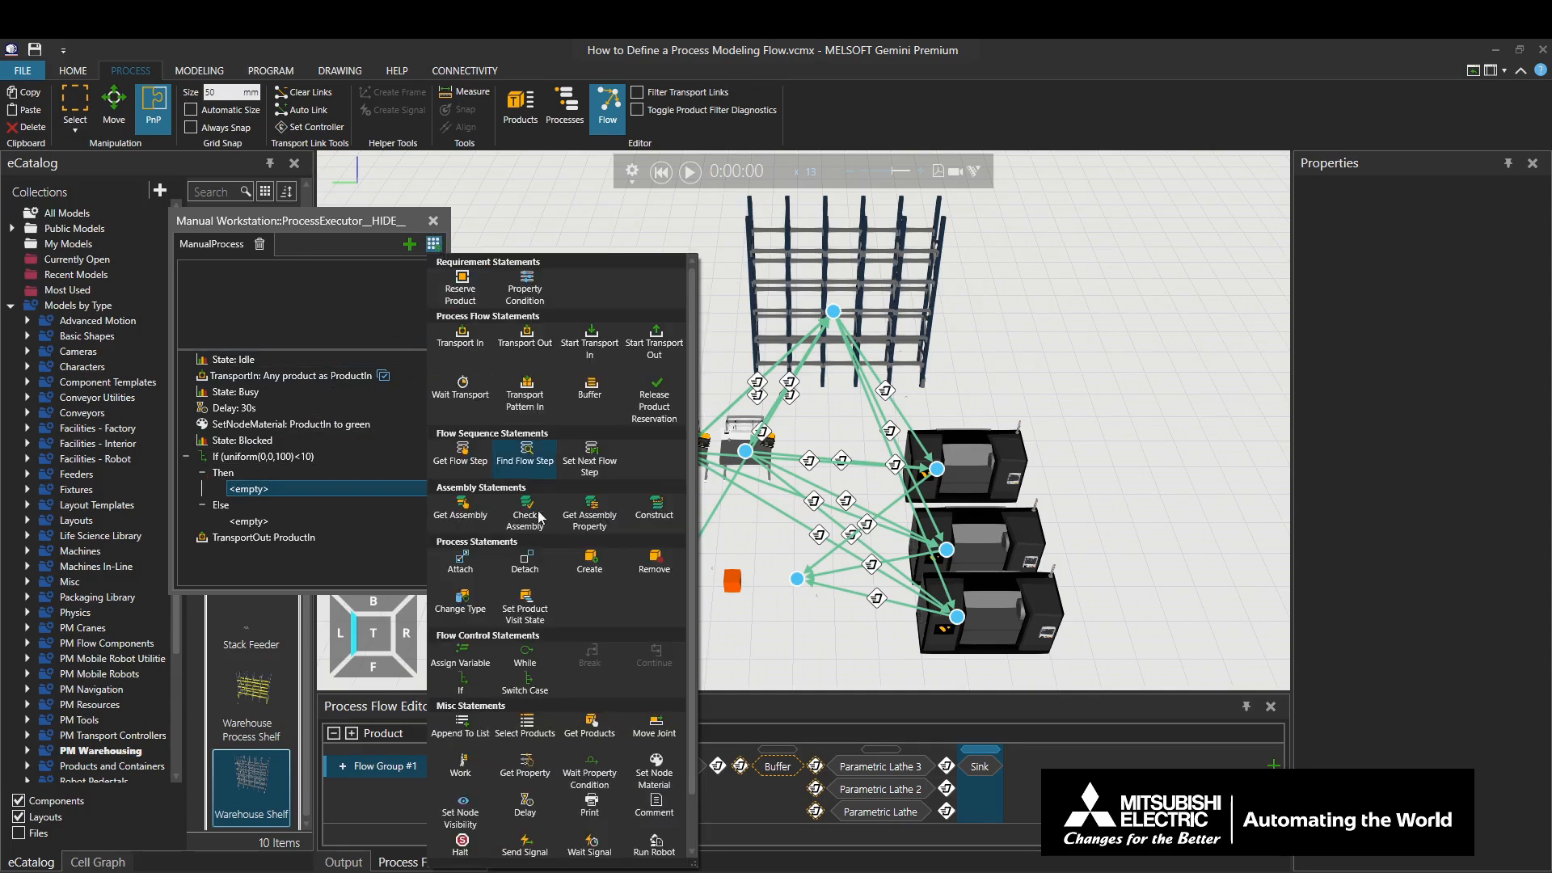
left_click(668, 768)
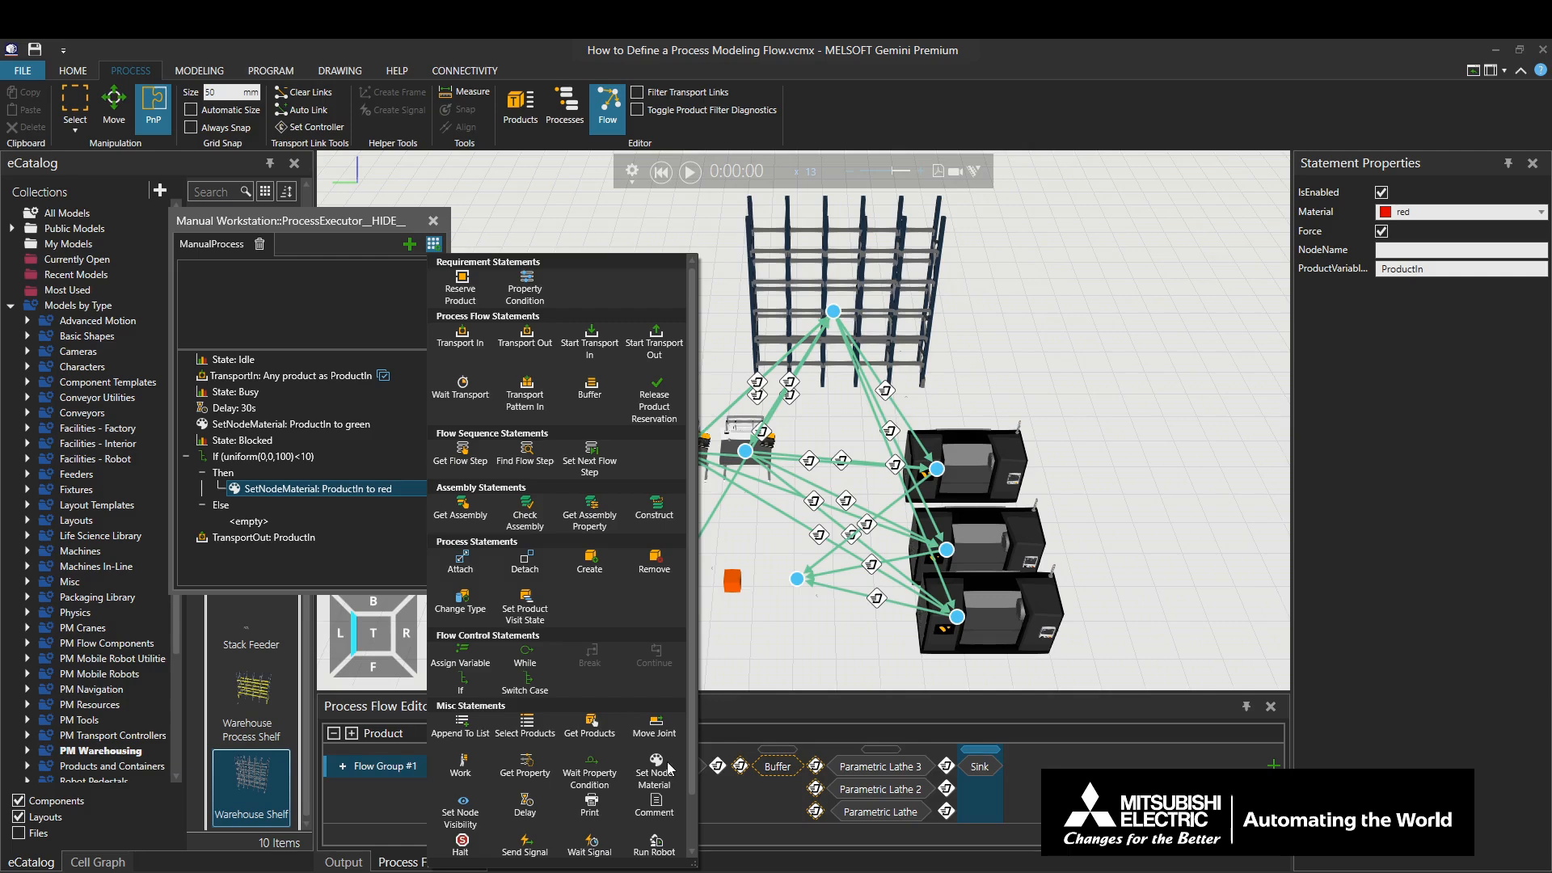
- Add a Get Flow Step statement after the red material statement, with Flow Group #1 and flow step [5] Defects and Sink
left_click(458, 463)
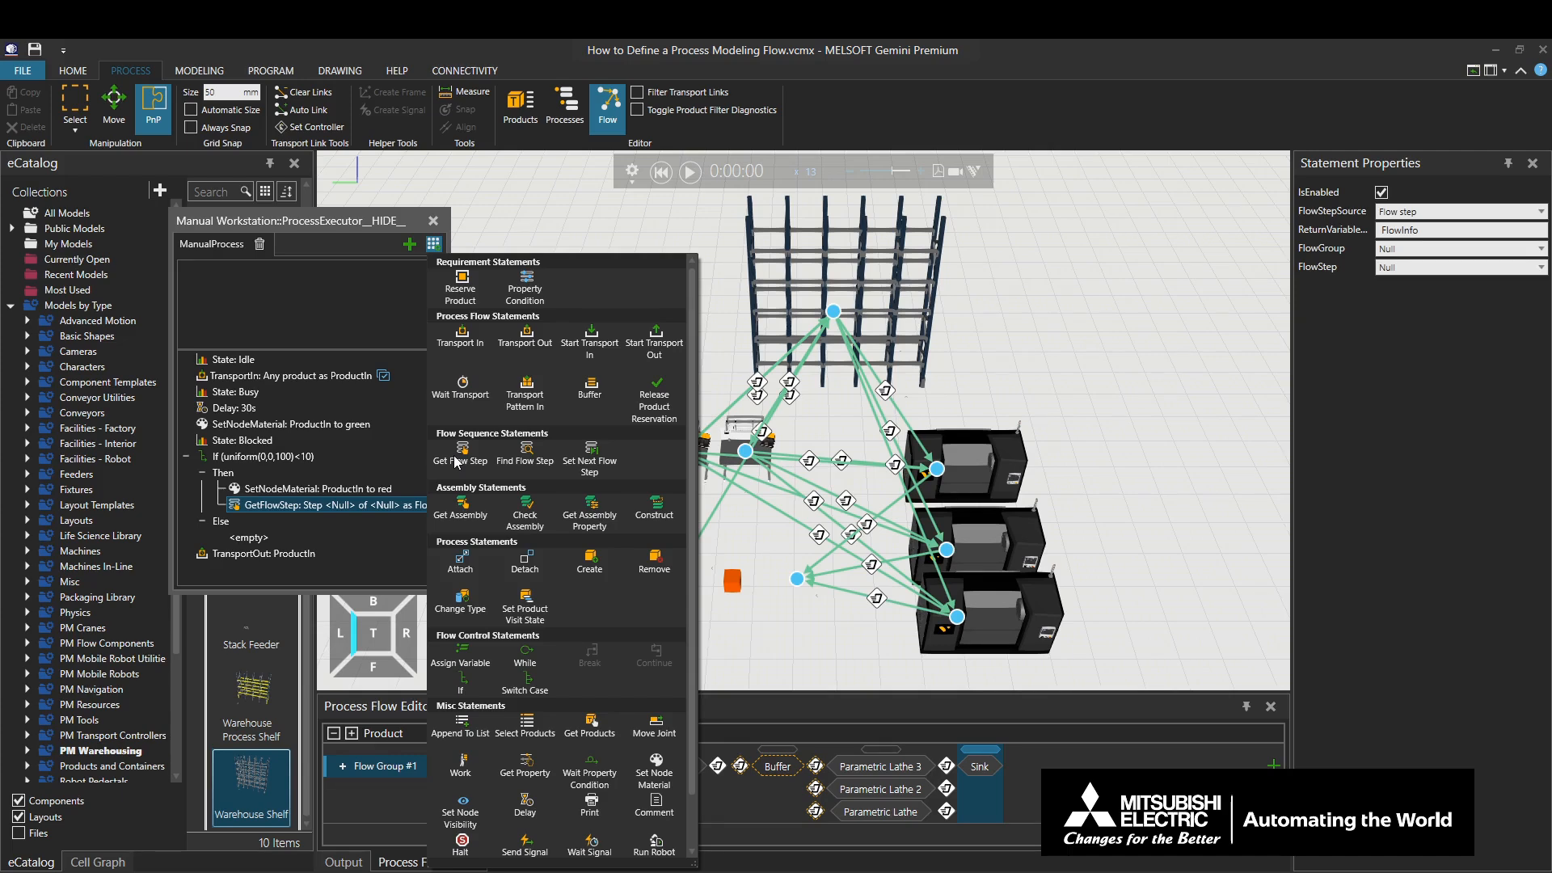
left_click(1377, 371)
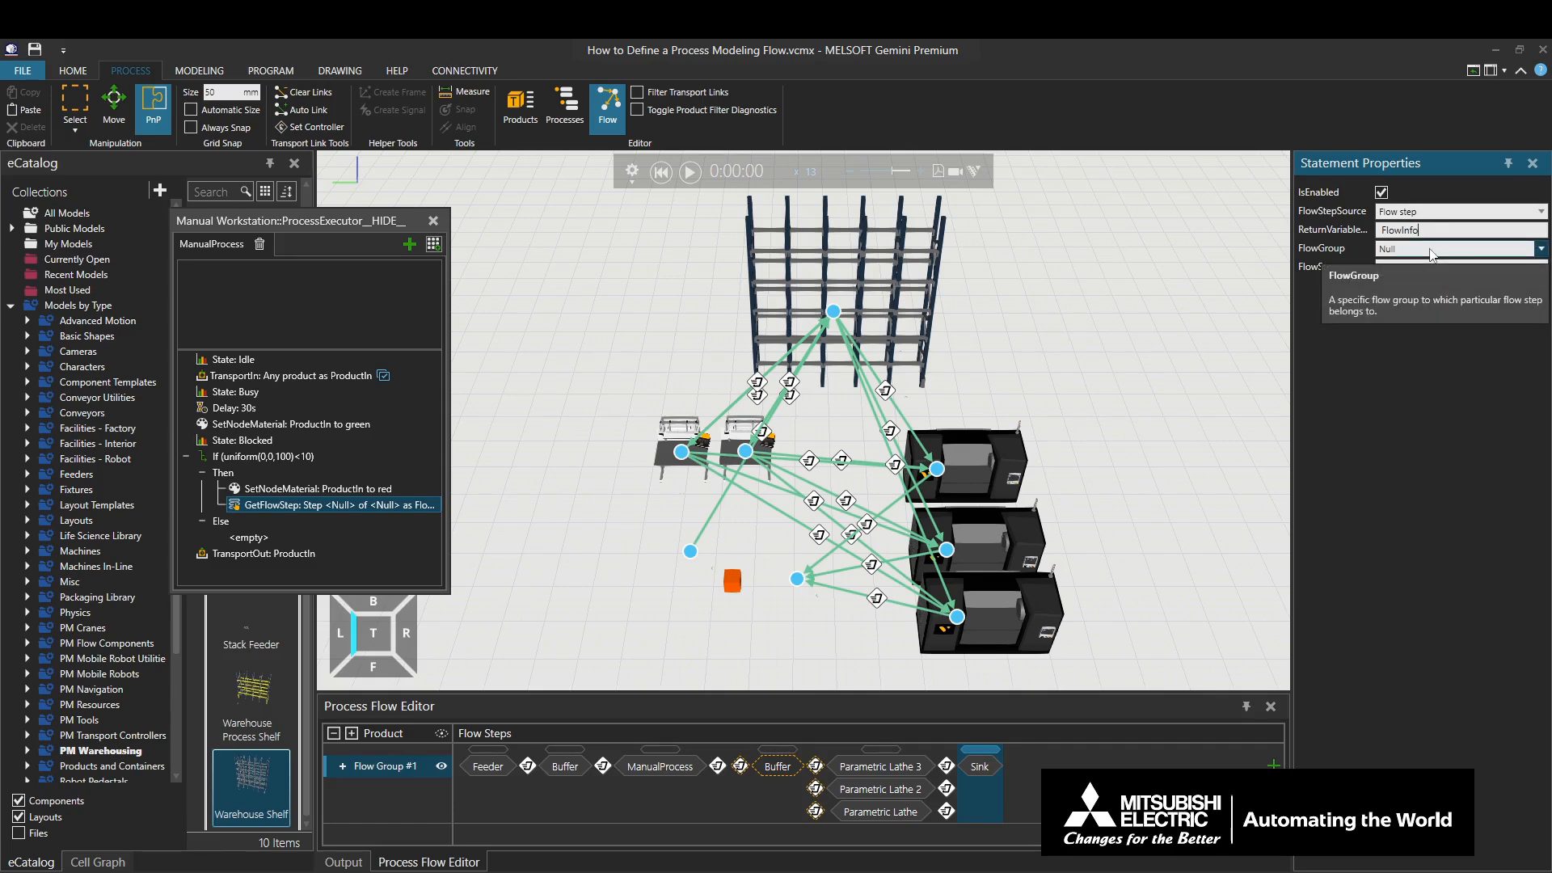
left_click(1430, 254)
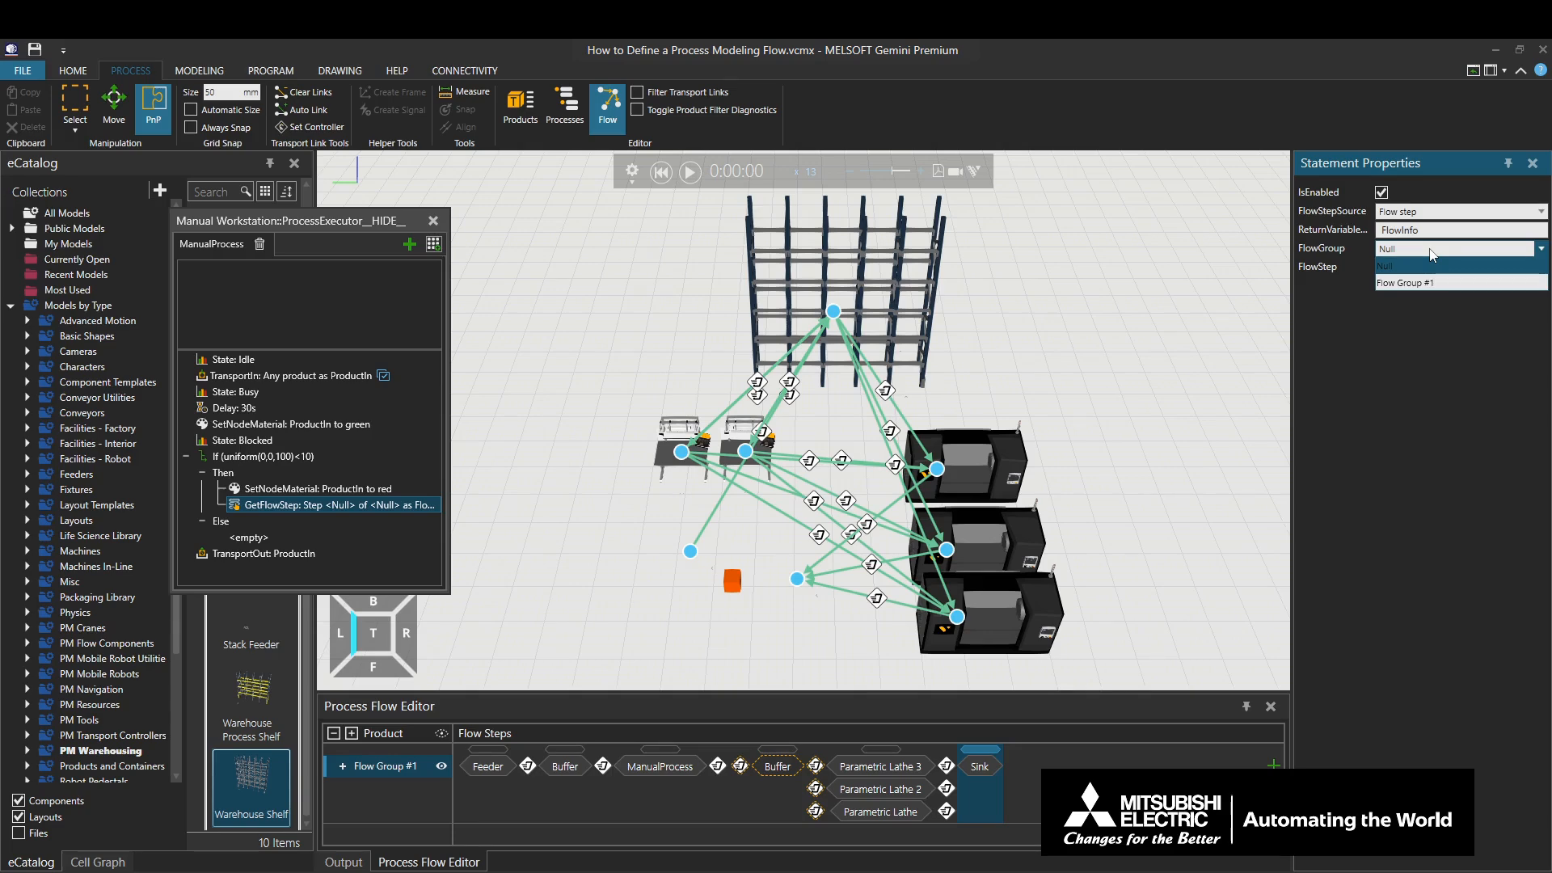
left_click(1428, 282)
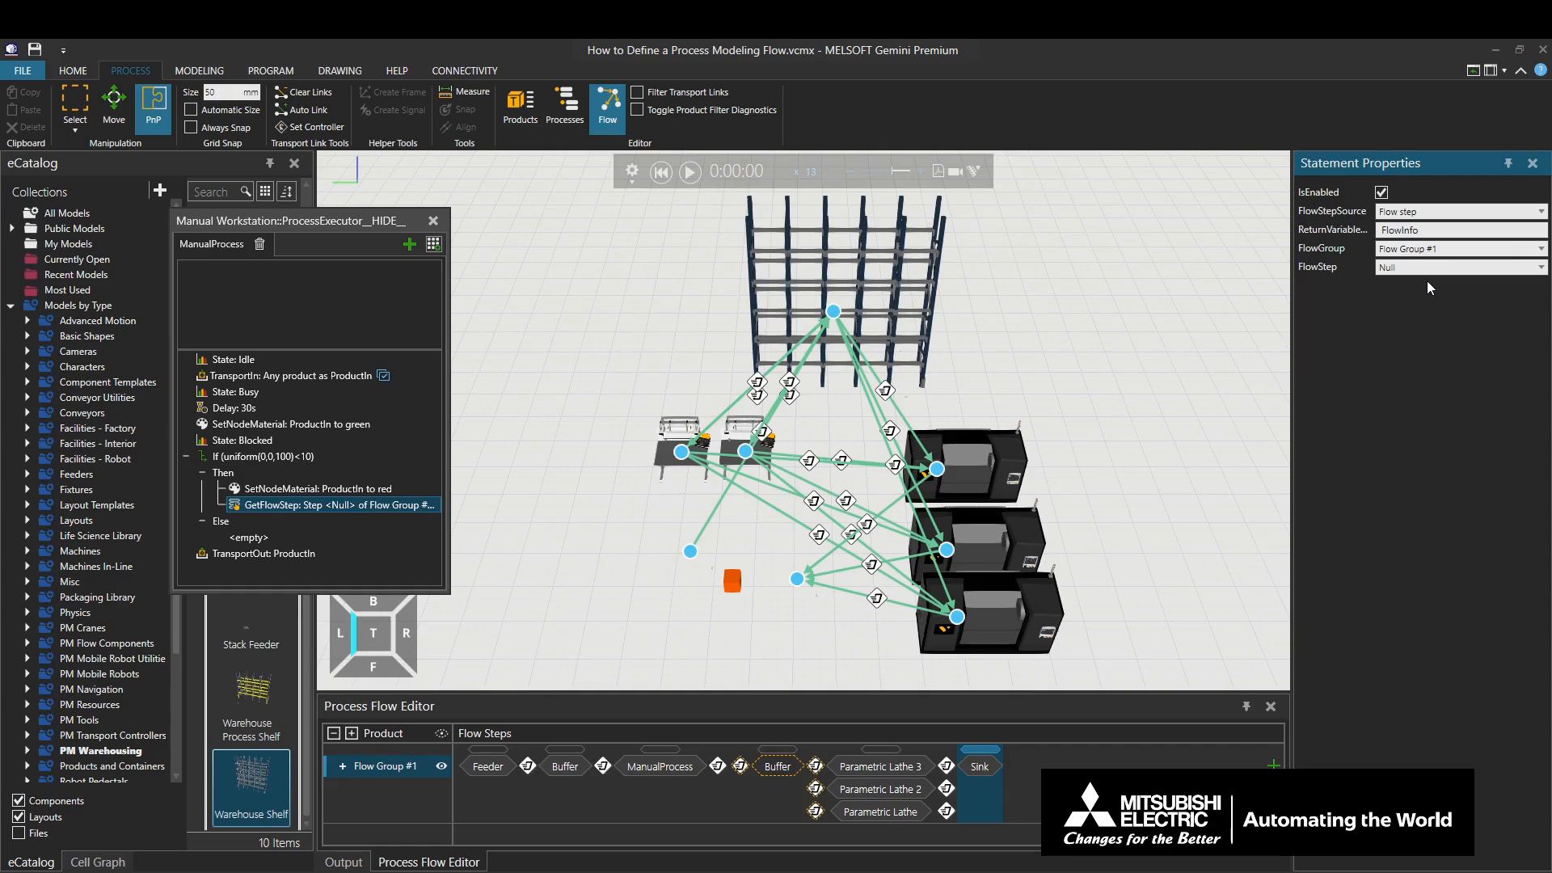
left_click(1424, 267)
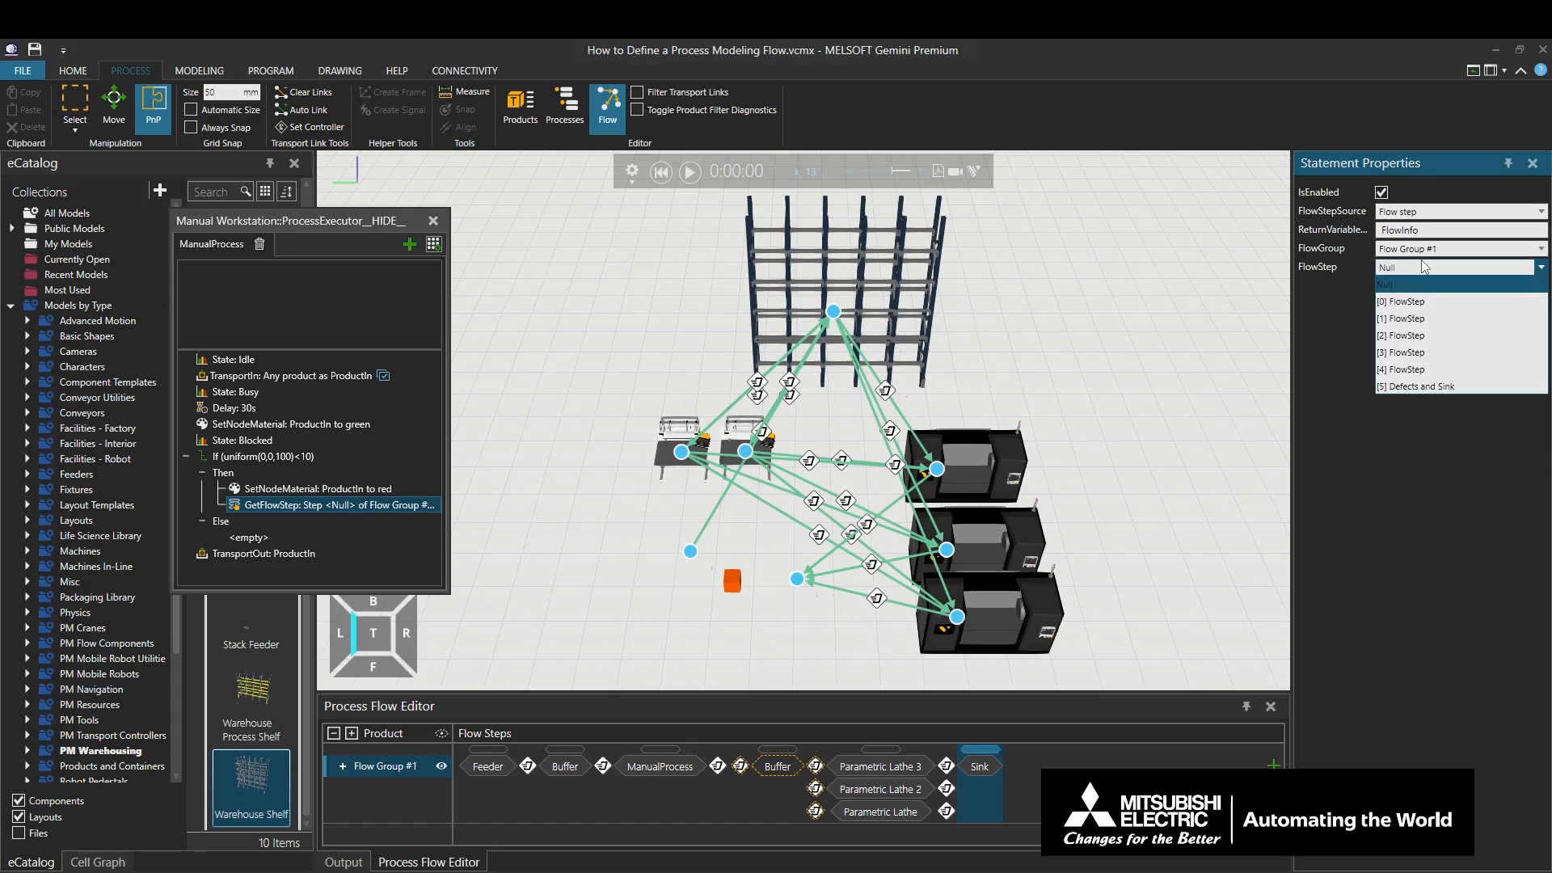
left_click(1424, 387)
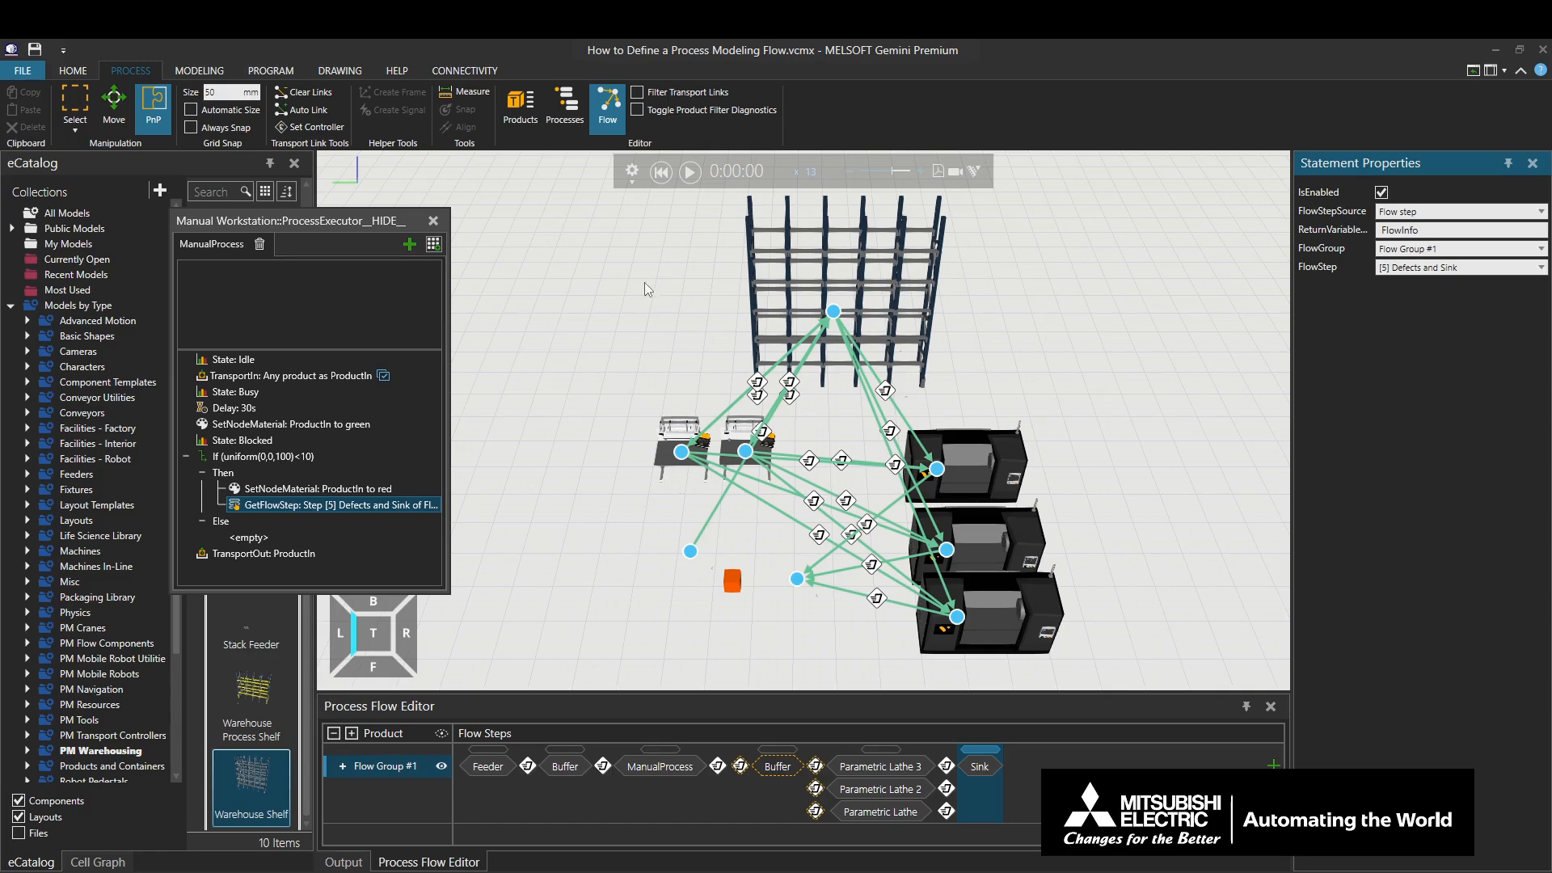
- Add a Set Next Flow Step statement after Get Flow Step that applies FlowInfo to ProductIn
left_click(432, 247)
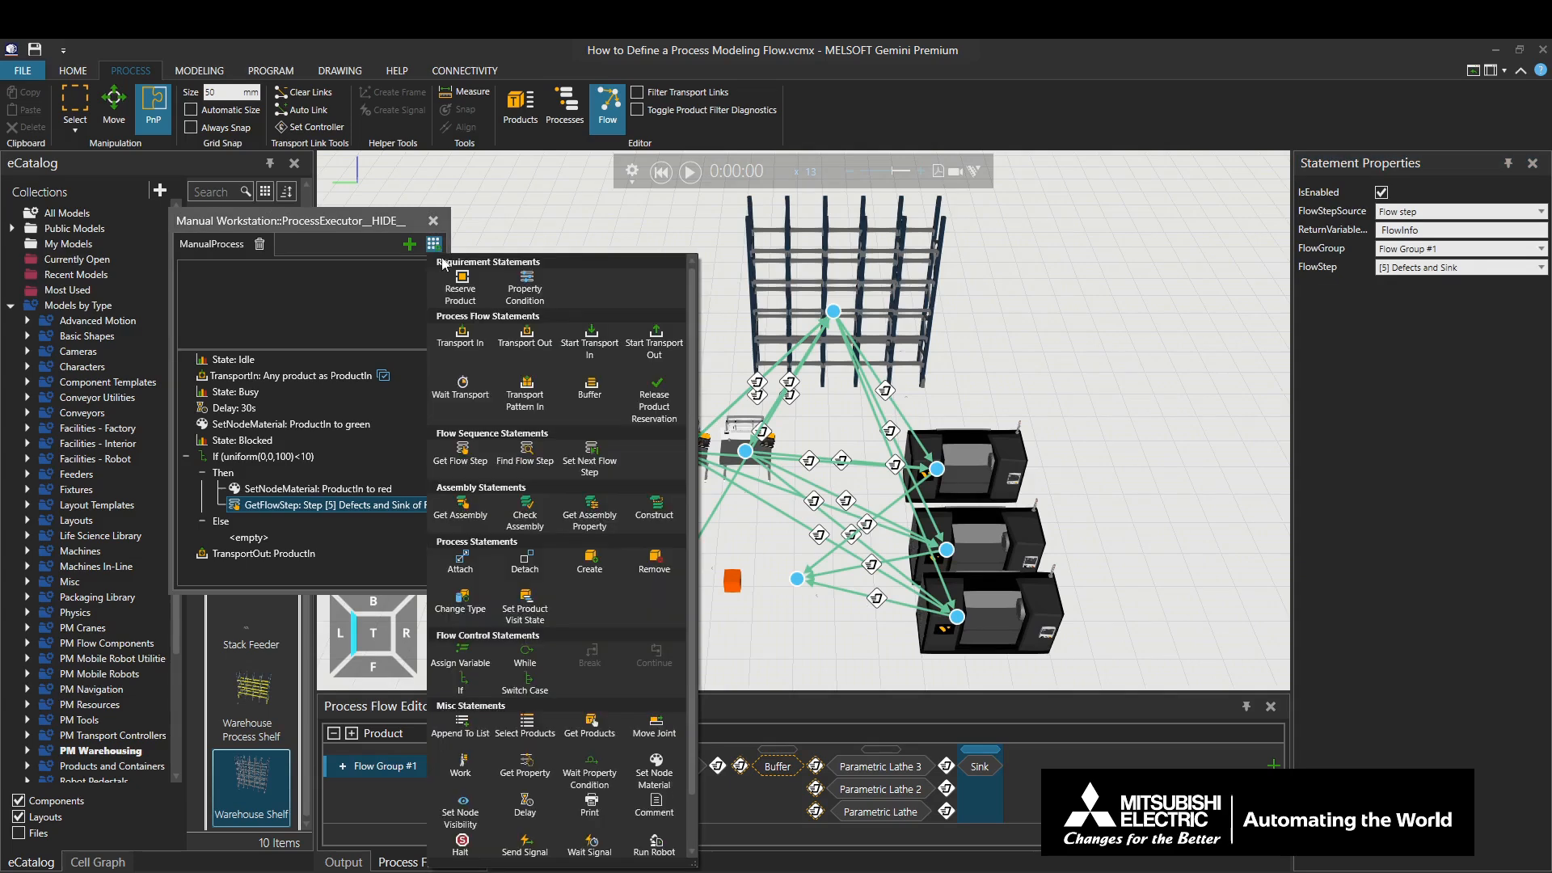
left_click(587, 458)
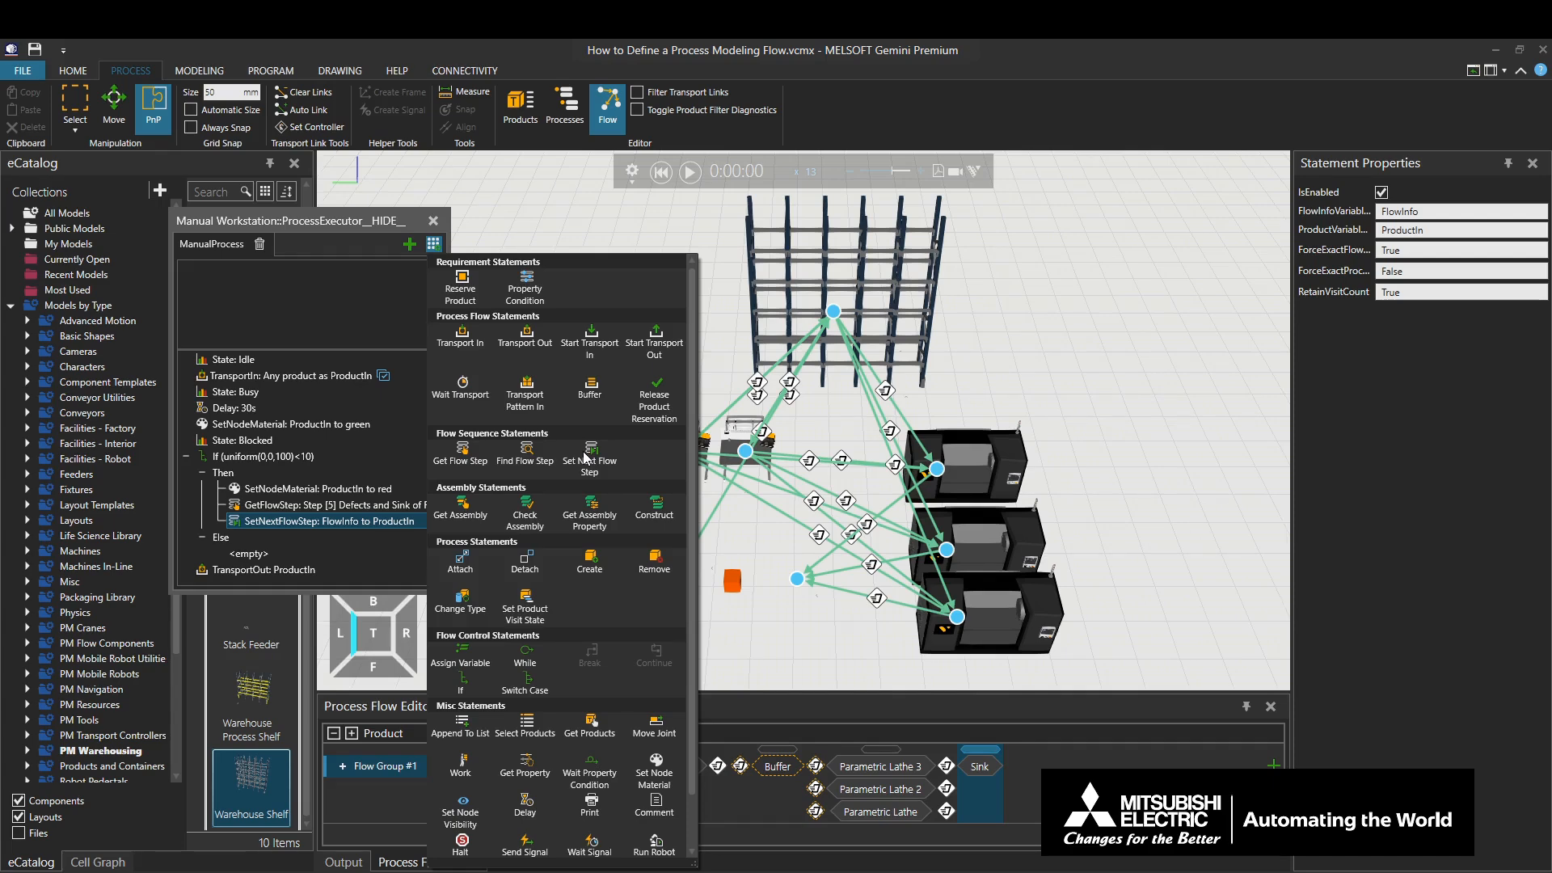
left_click(400, 343)
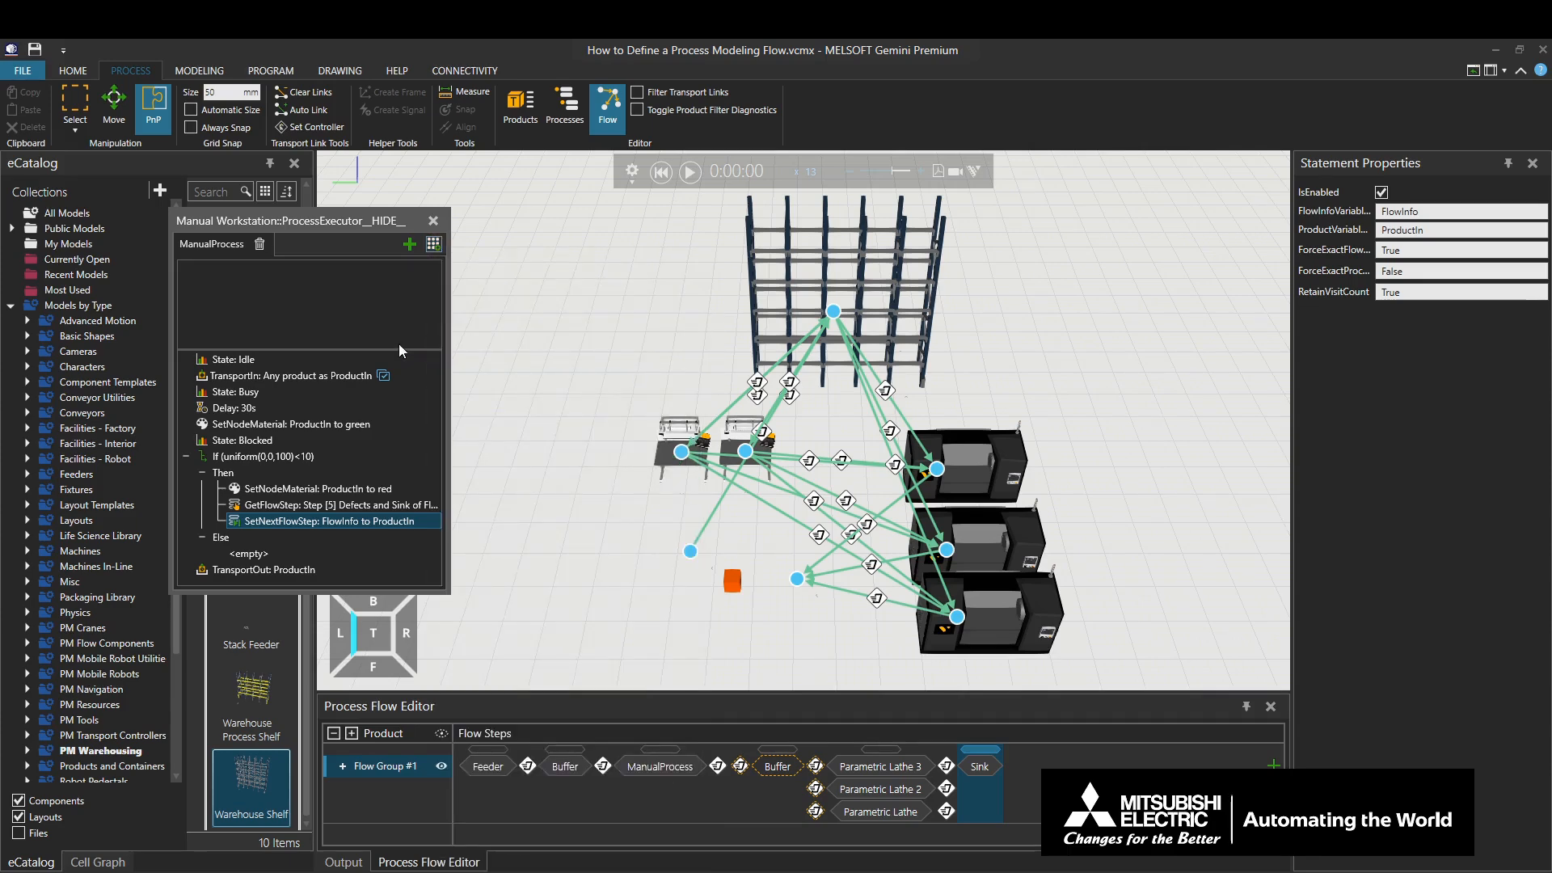
left_click(539, 362)
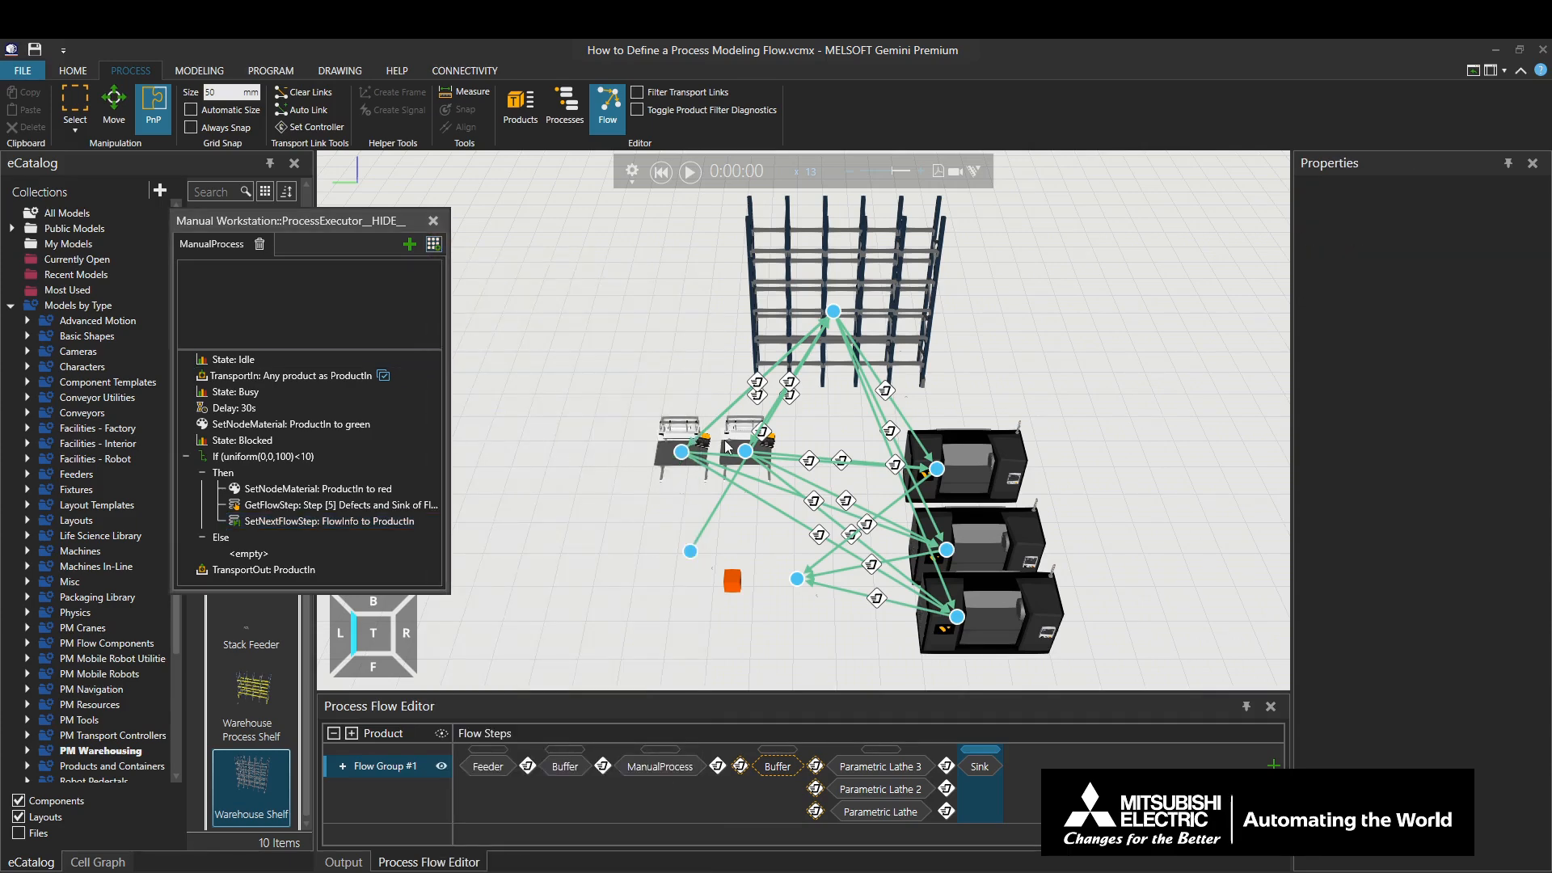
- Copy the complete If statement into Manual Workstation #2's ManualProcess routine, directly after State: Blocked
left_click(796, 454)
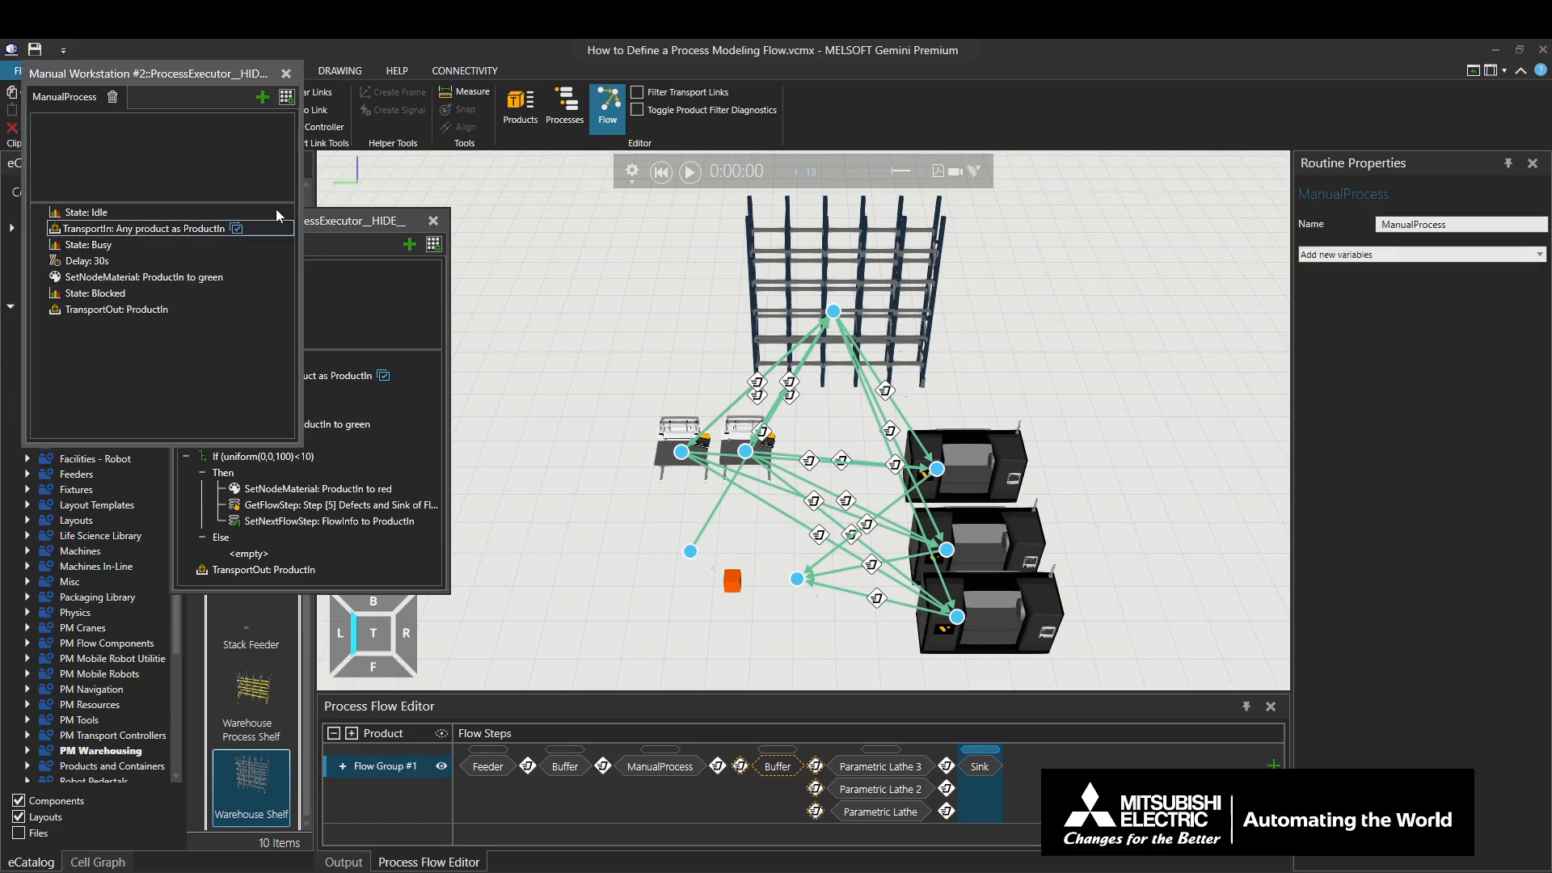
left_click_drag(205, 87, 660, 233)
left_click(308, 458)
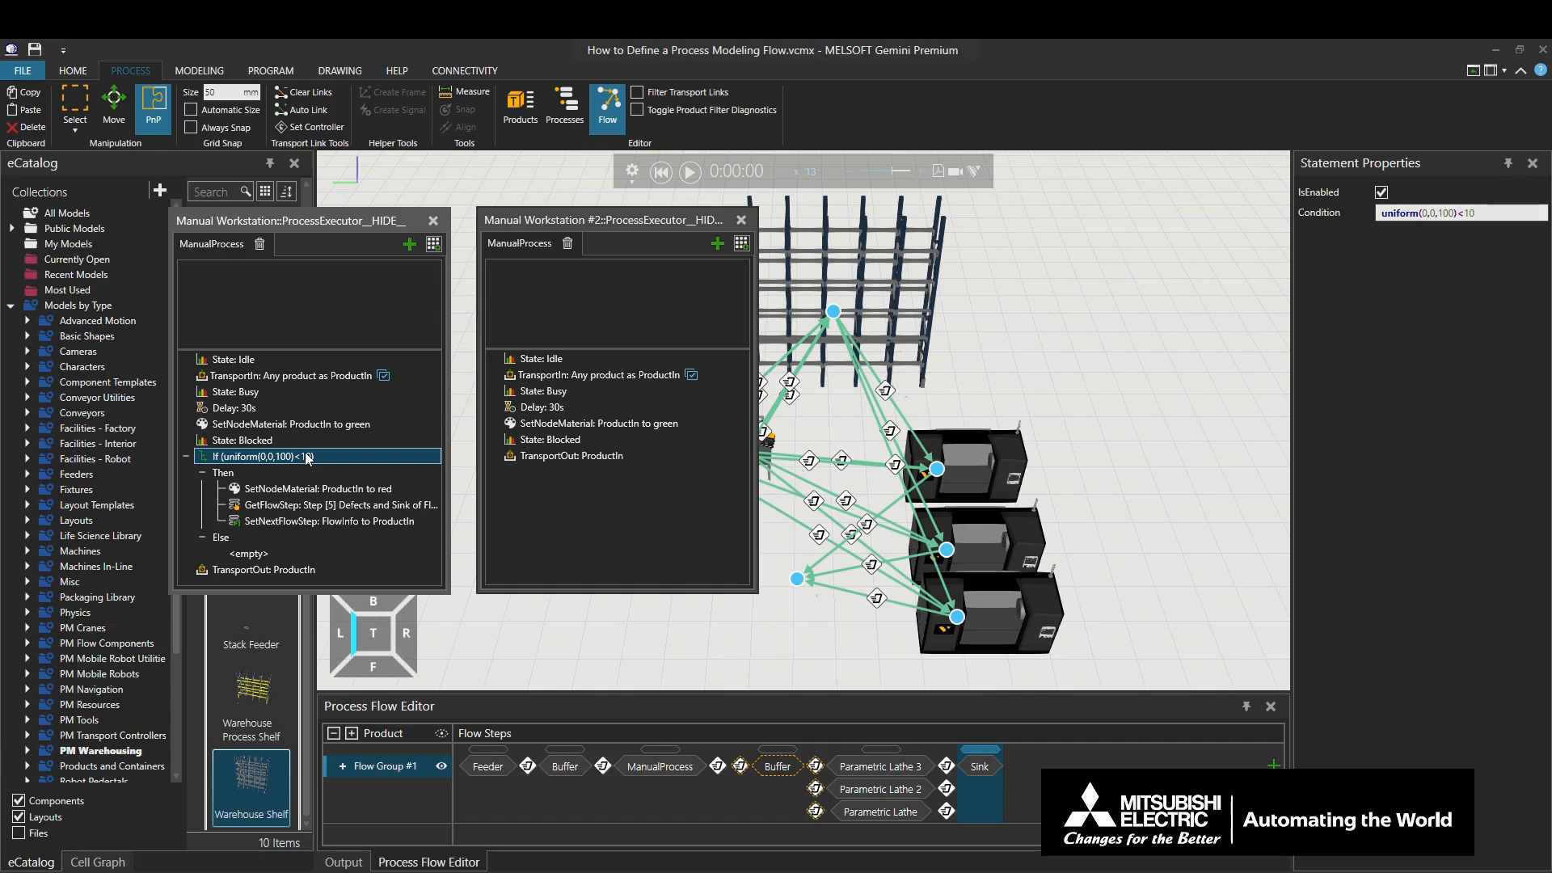
left_click_drag(308, 458, 524, 453)
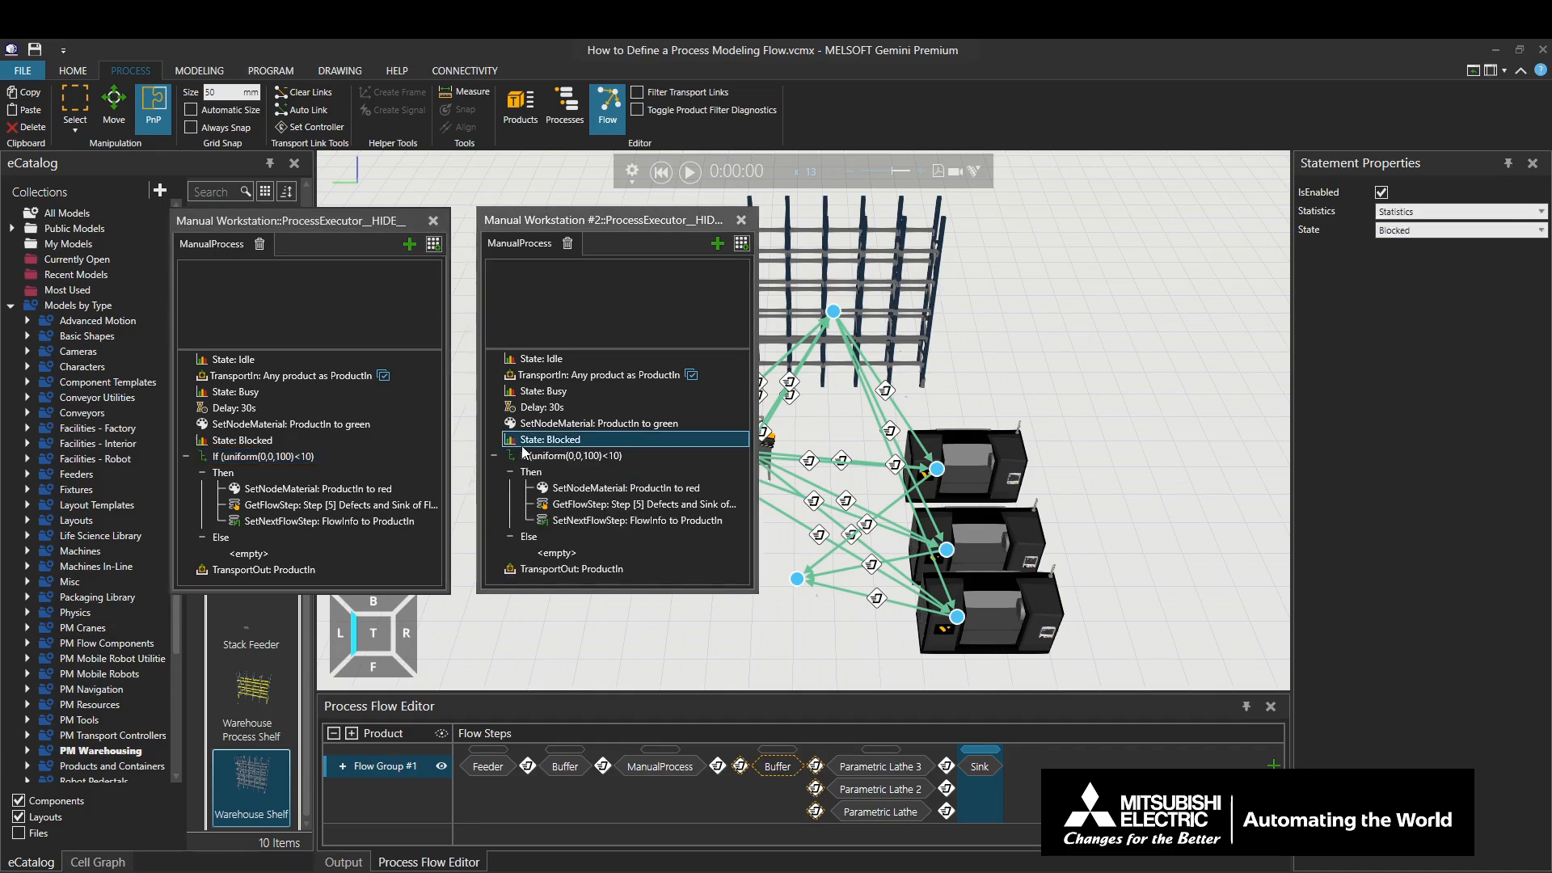
- Set the flow step source of Manual Workstation #2's Get Flow Step statement to Product's current process
left_click(581, 505)
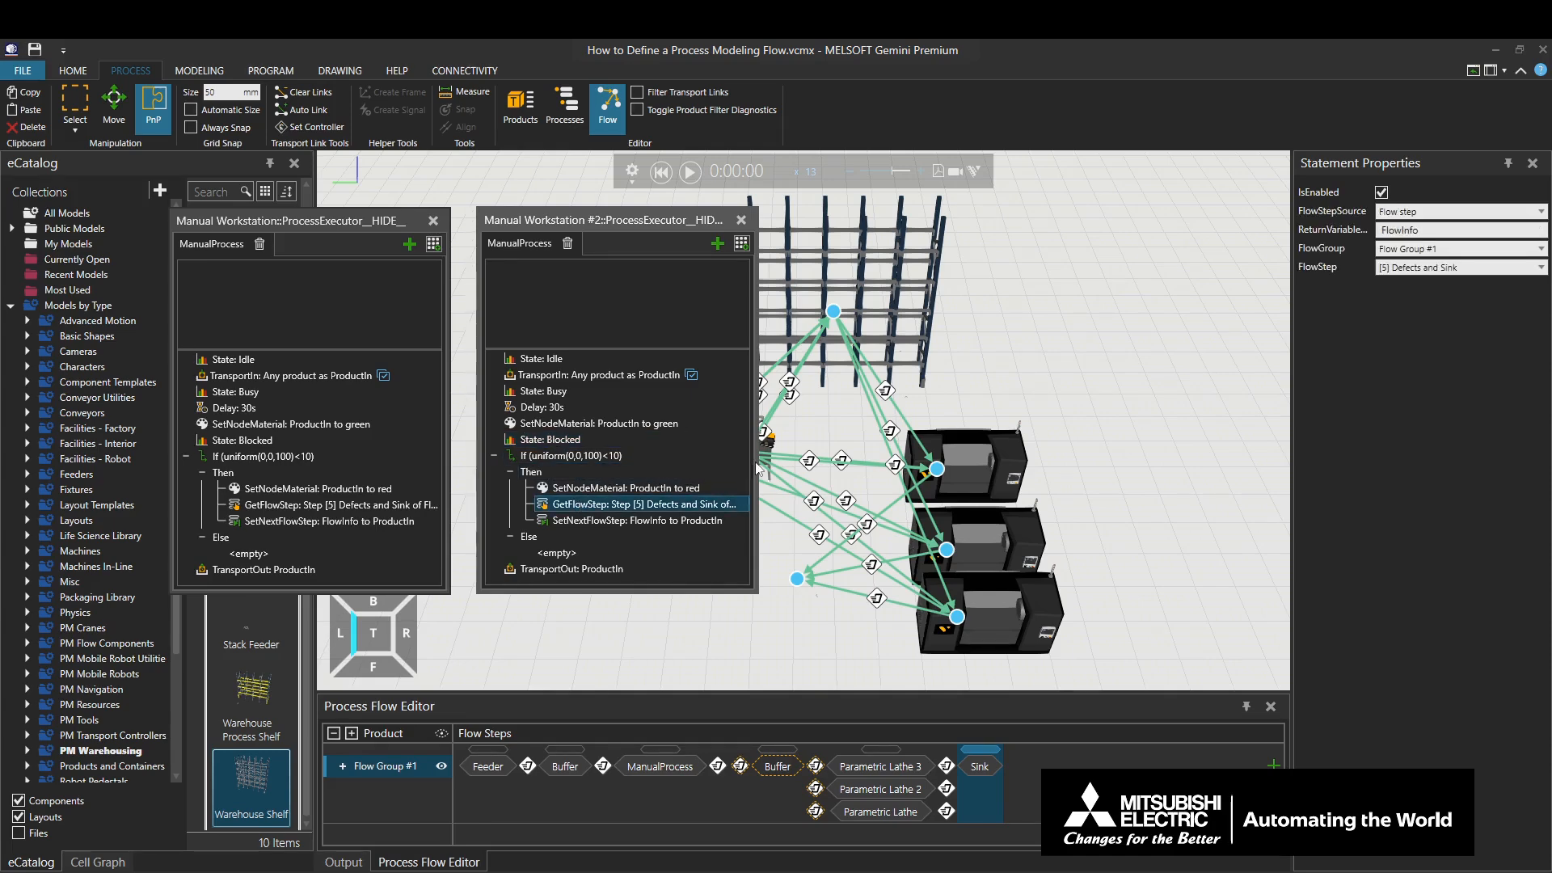
left_click_drag(757, 461, 960, 467)
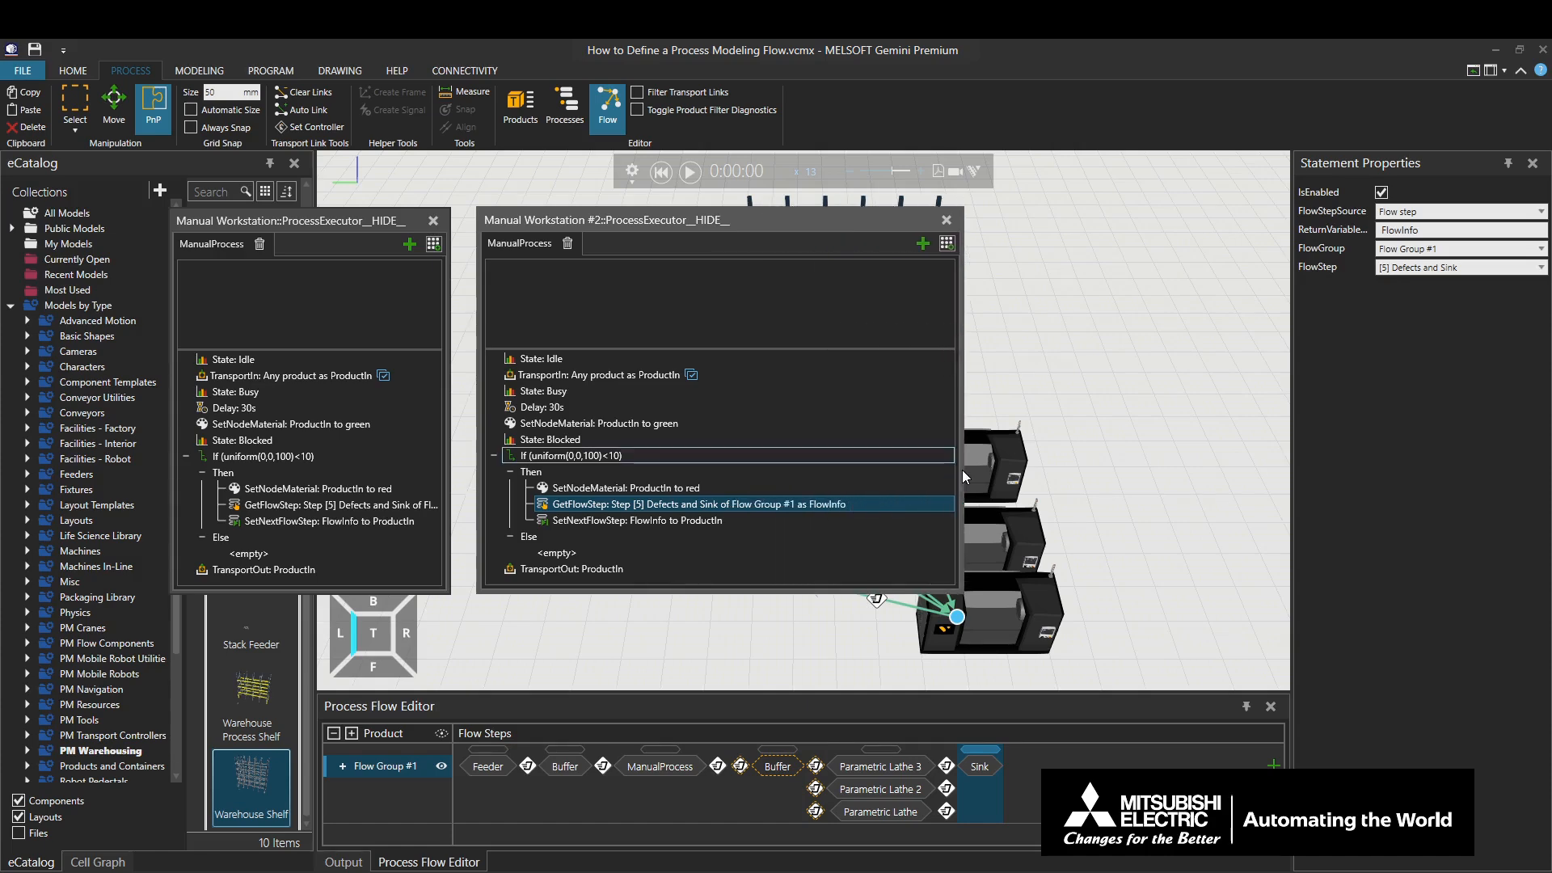
left_click(1465, 212)
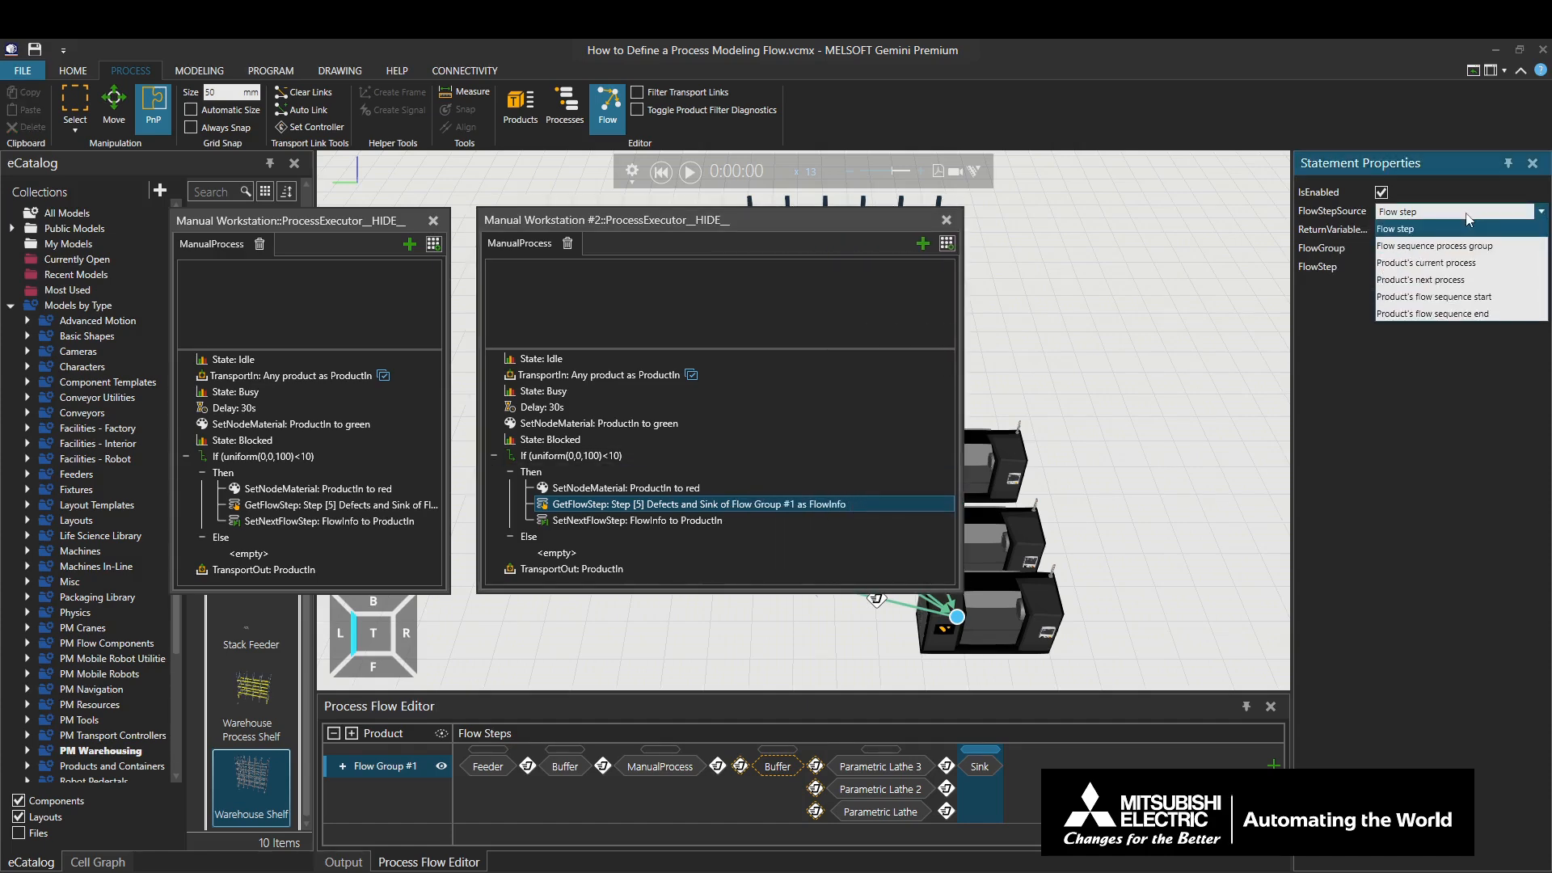
left_click(1461, 263)
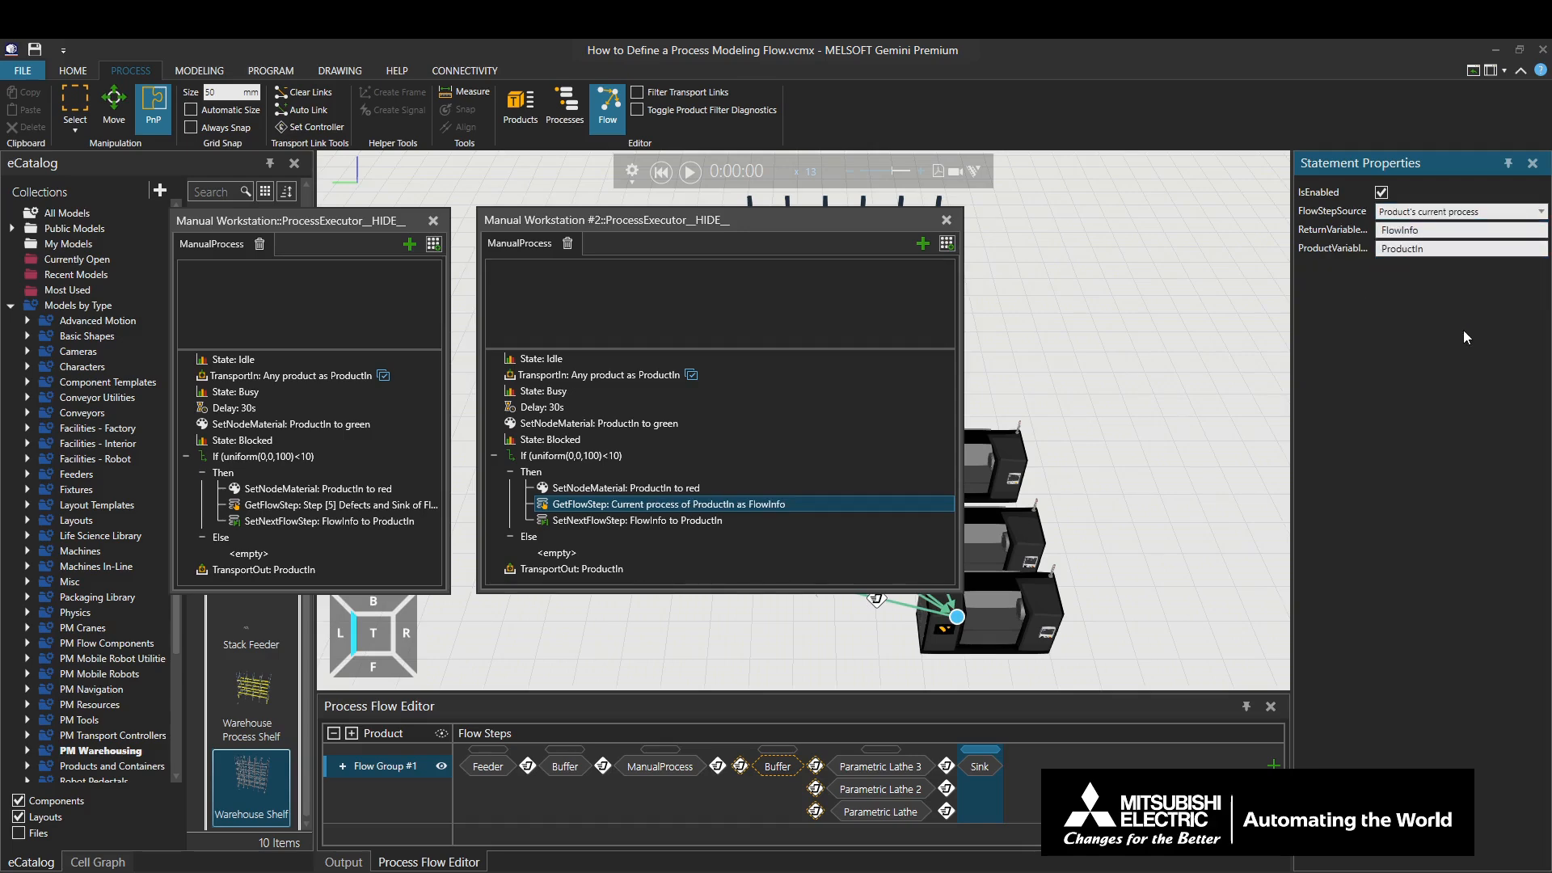
- Add a Find Flow Step statement after Get Flow Step in Manual Workstation #2's routine, with Sink as the process to find
left_click(949, 246)
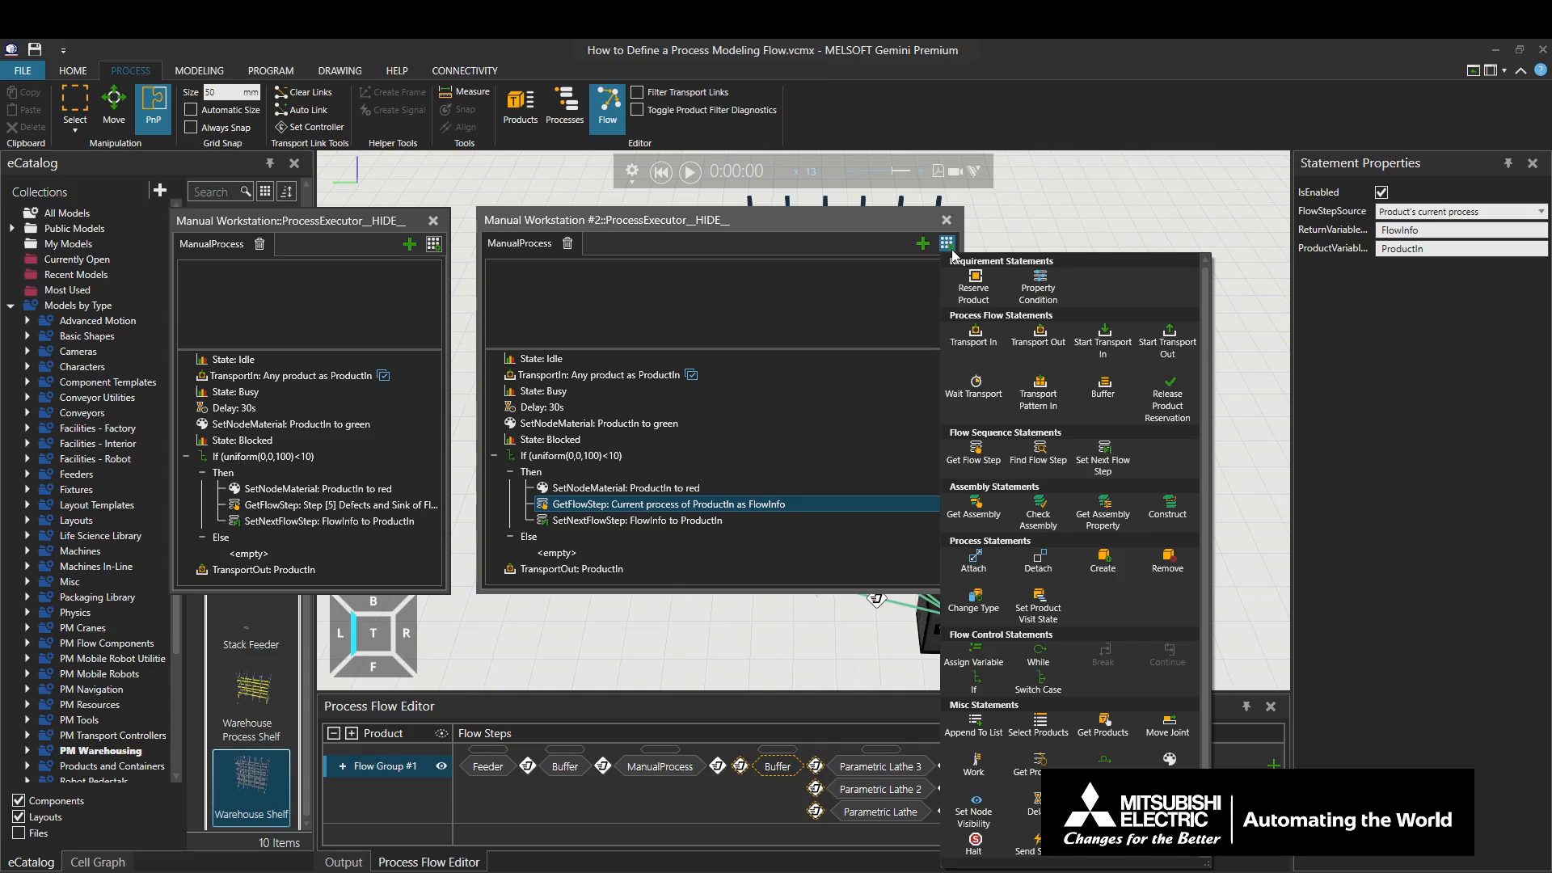
left_click(1037, 461)
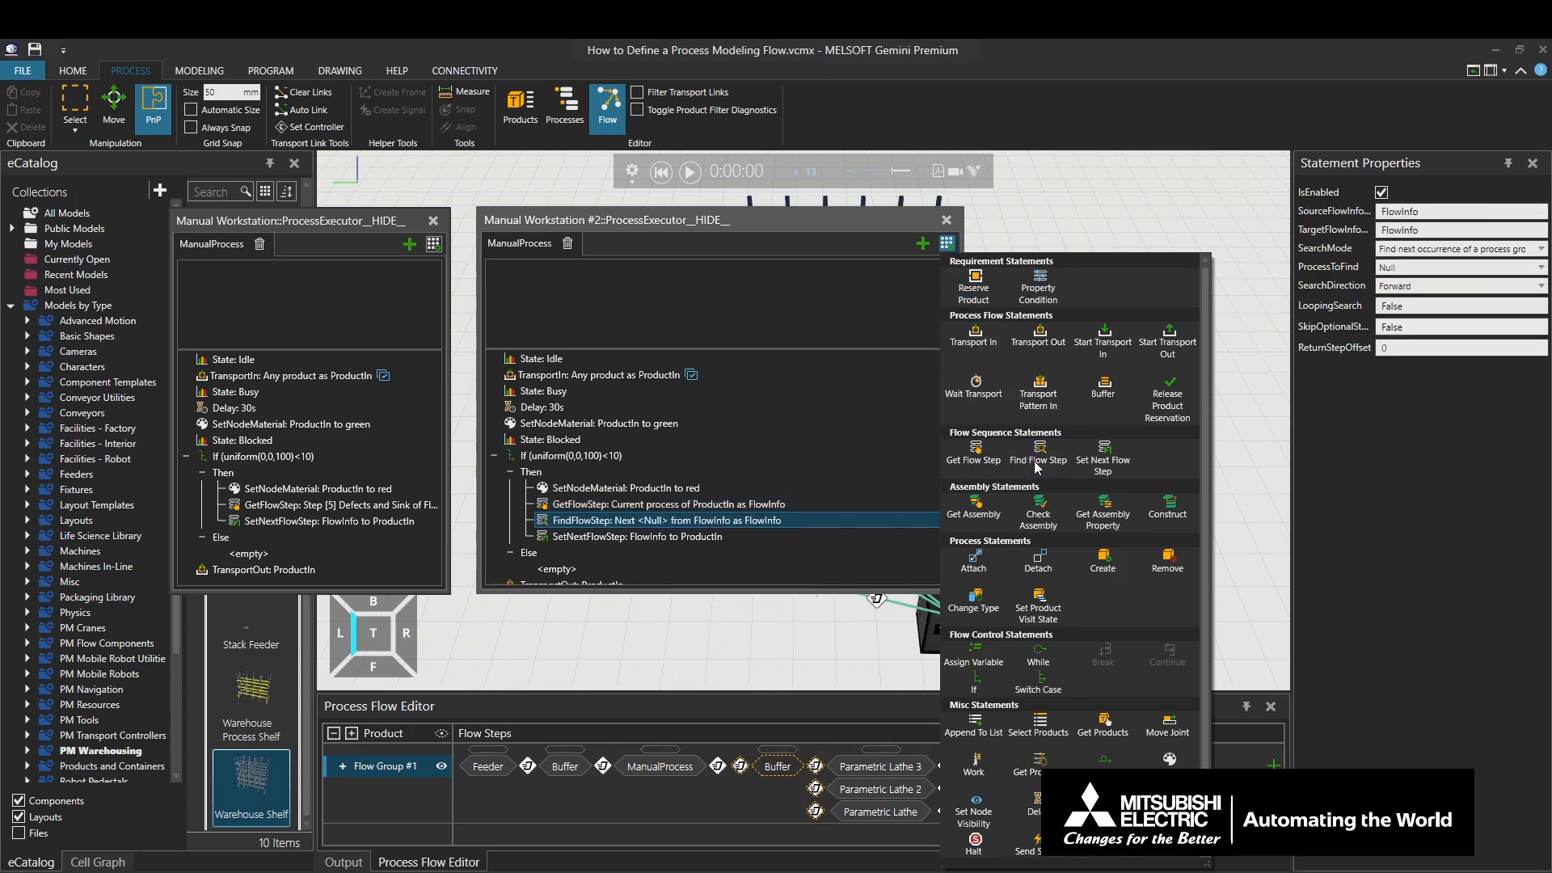
left_click(750, 523)
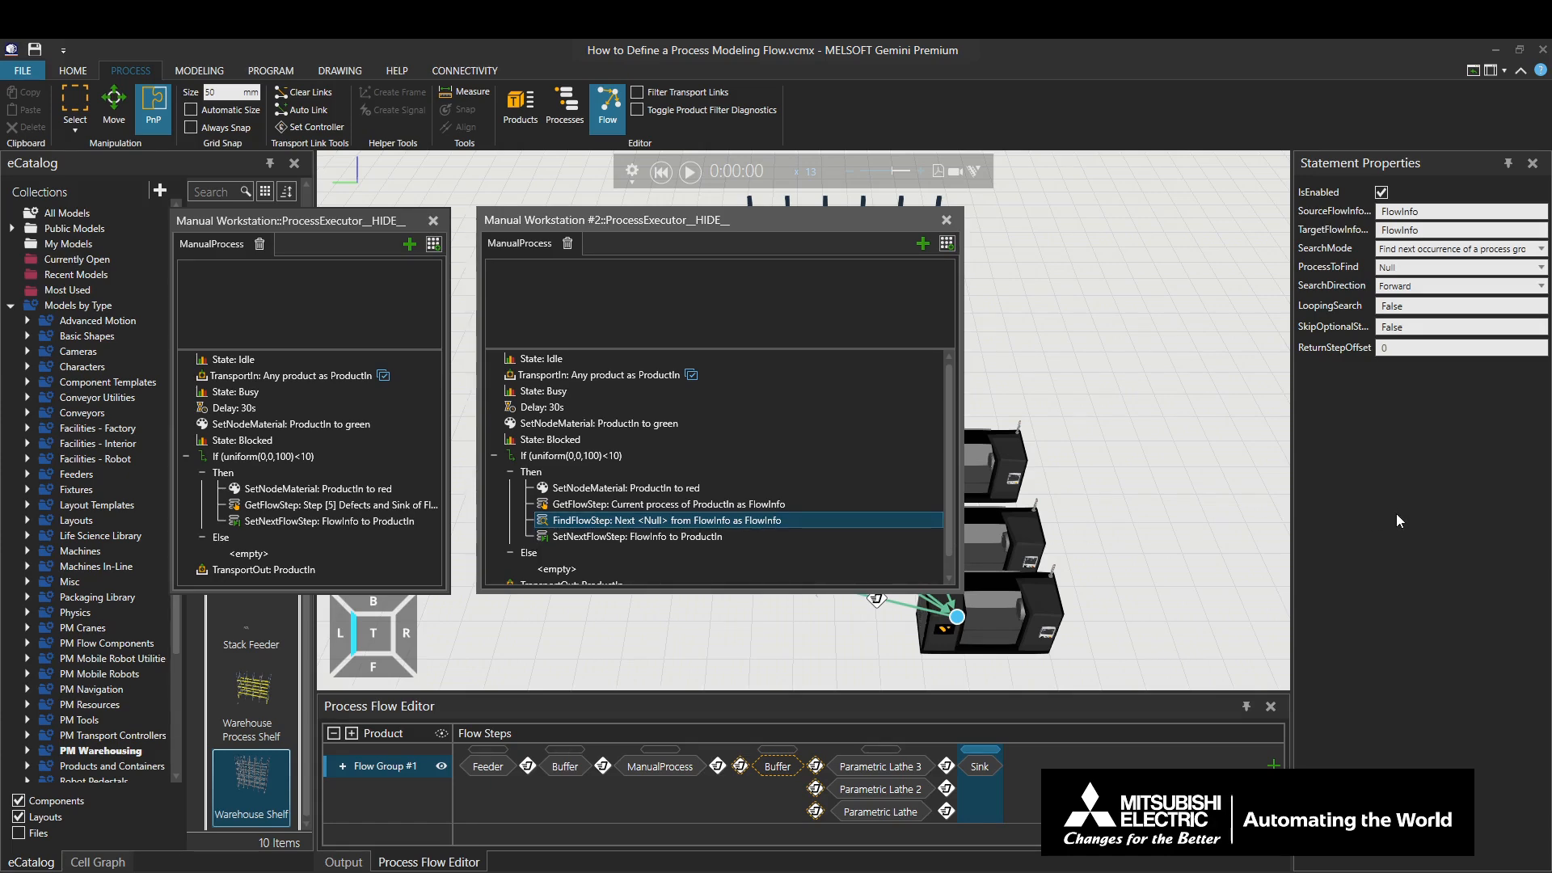
left_click(1424, 269)
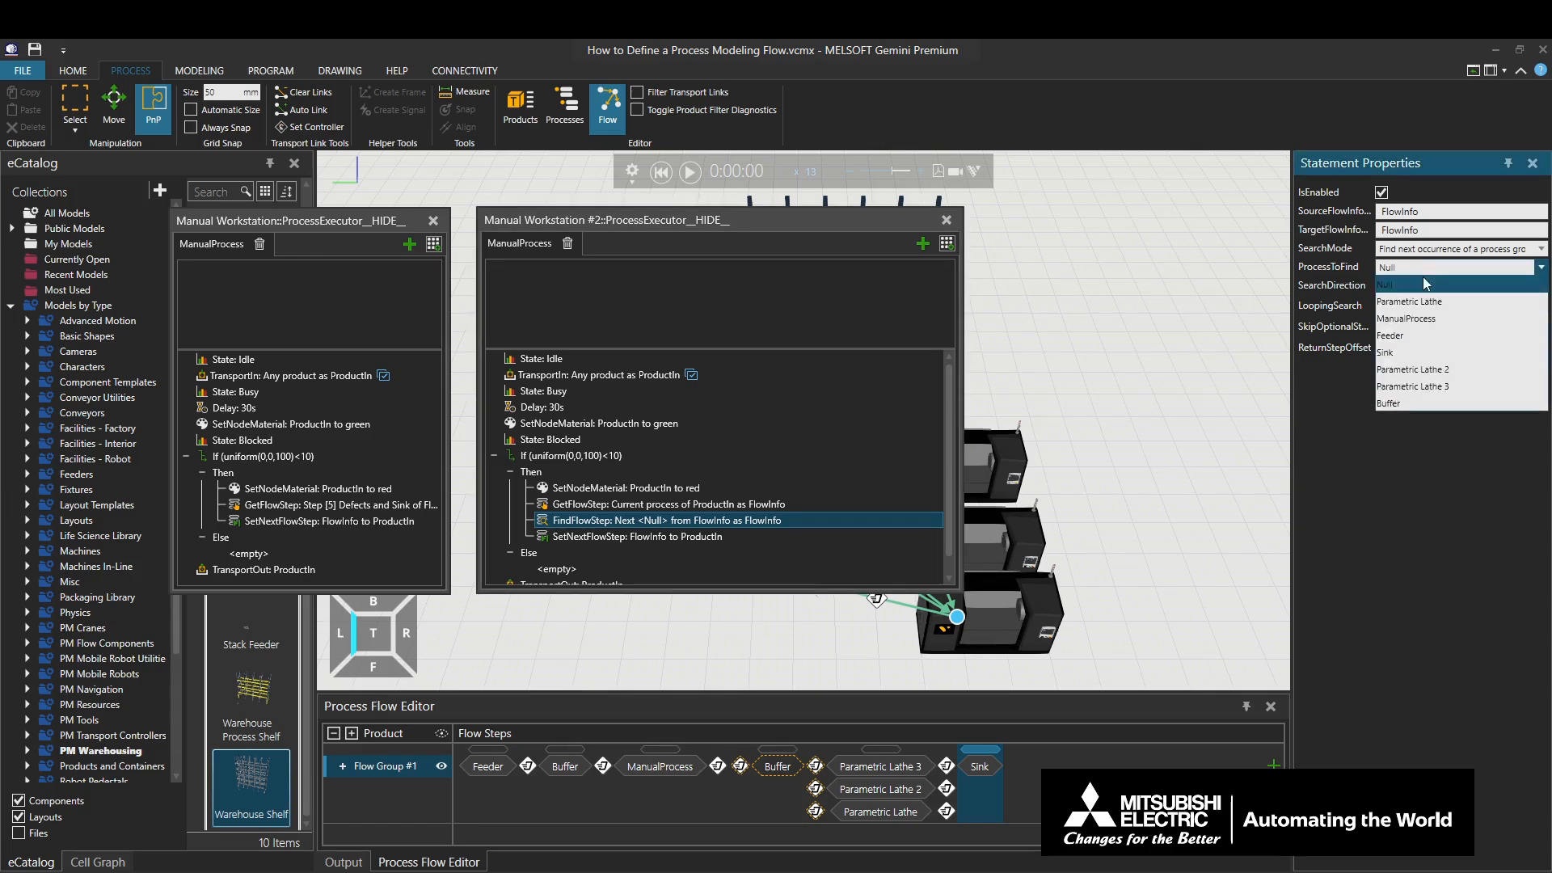
left_click(1415, 353)
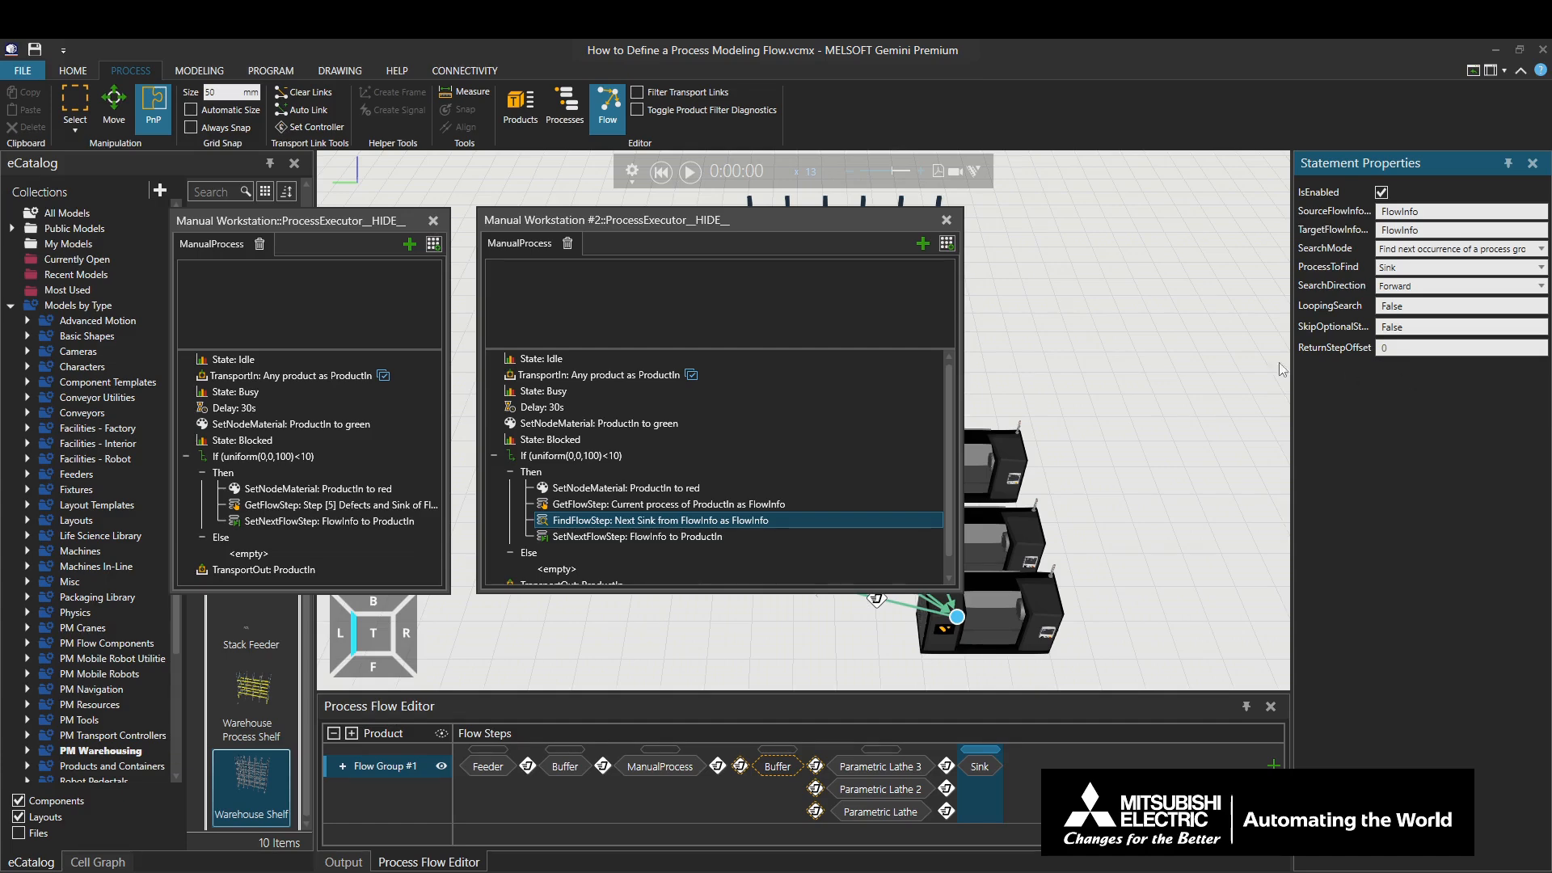
- Close both routine windows and add transport links from each manual workstation to the Sink
left_click(946, 220)
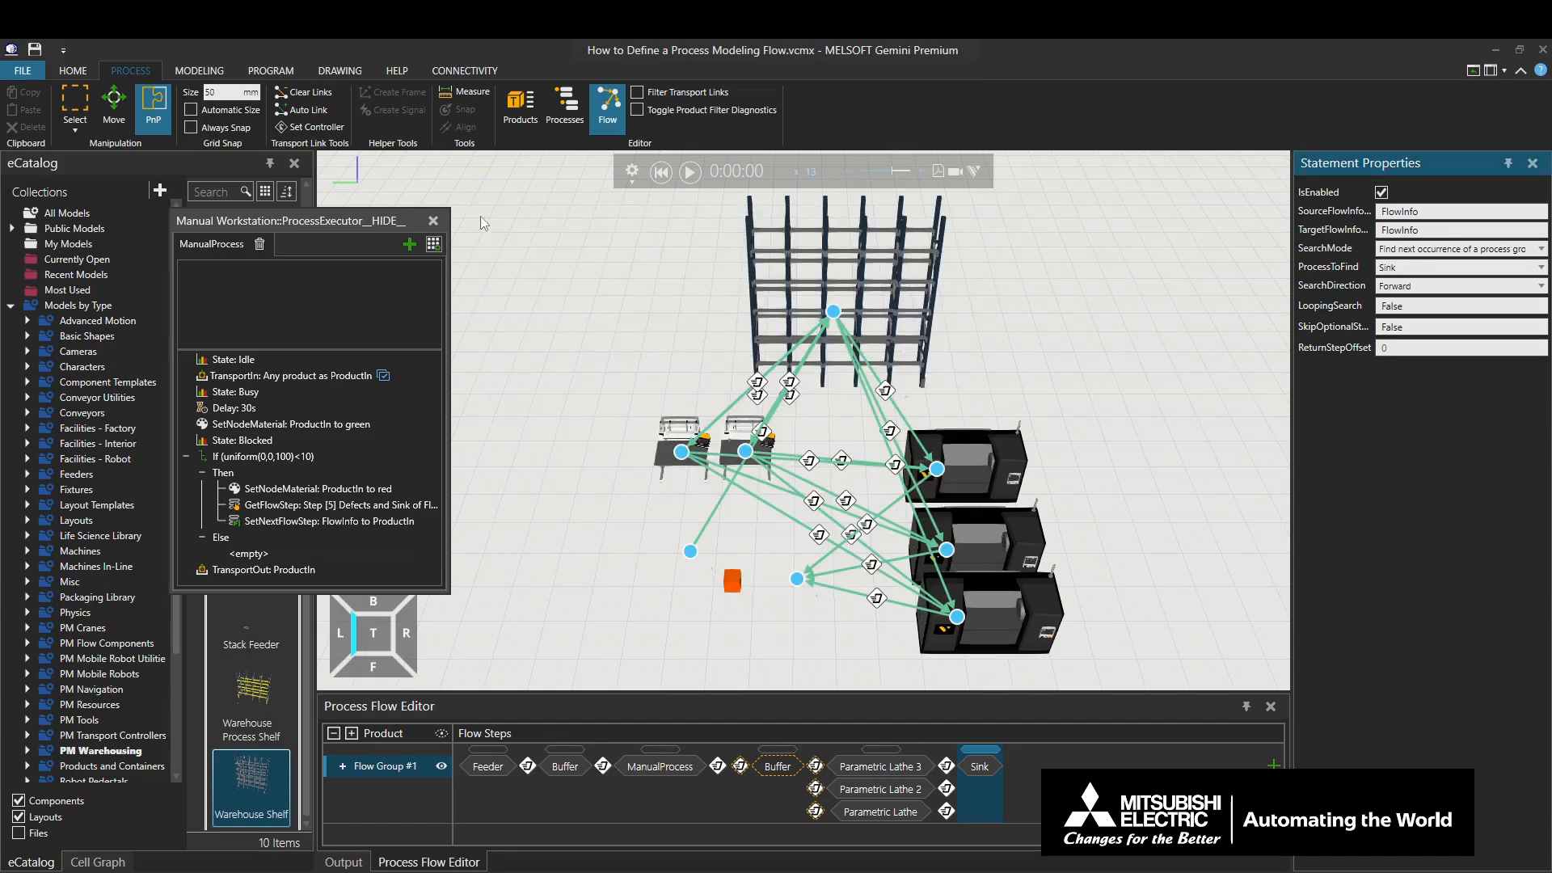
left_click(434, 221)
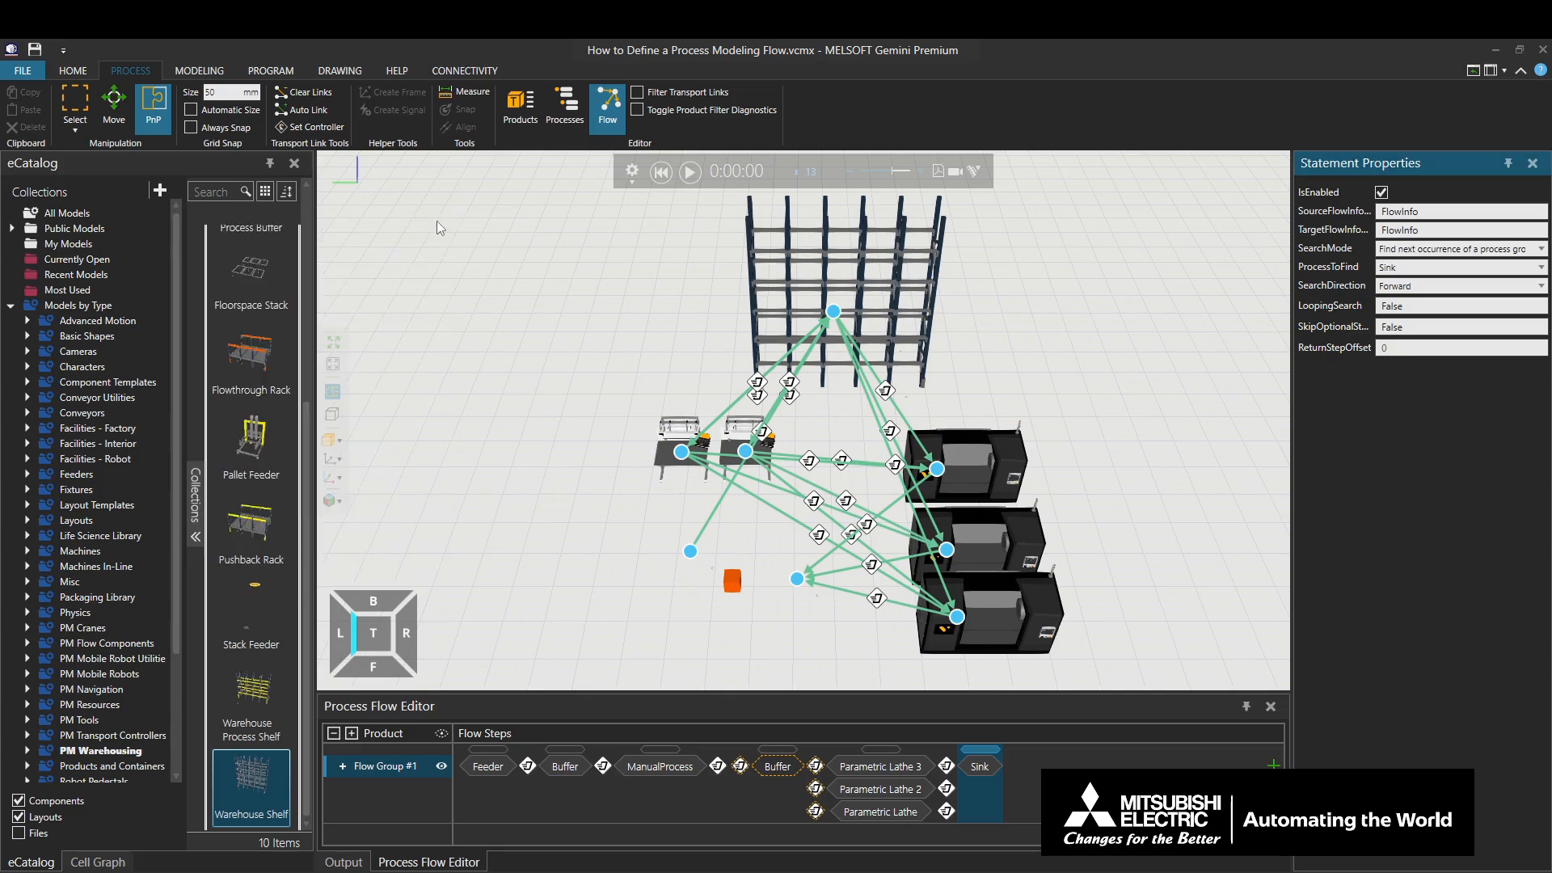
left_click_drag(681, 451, 797, 585)
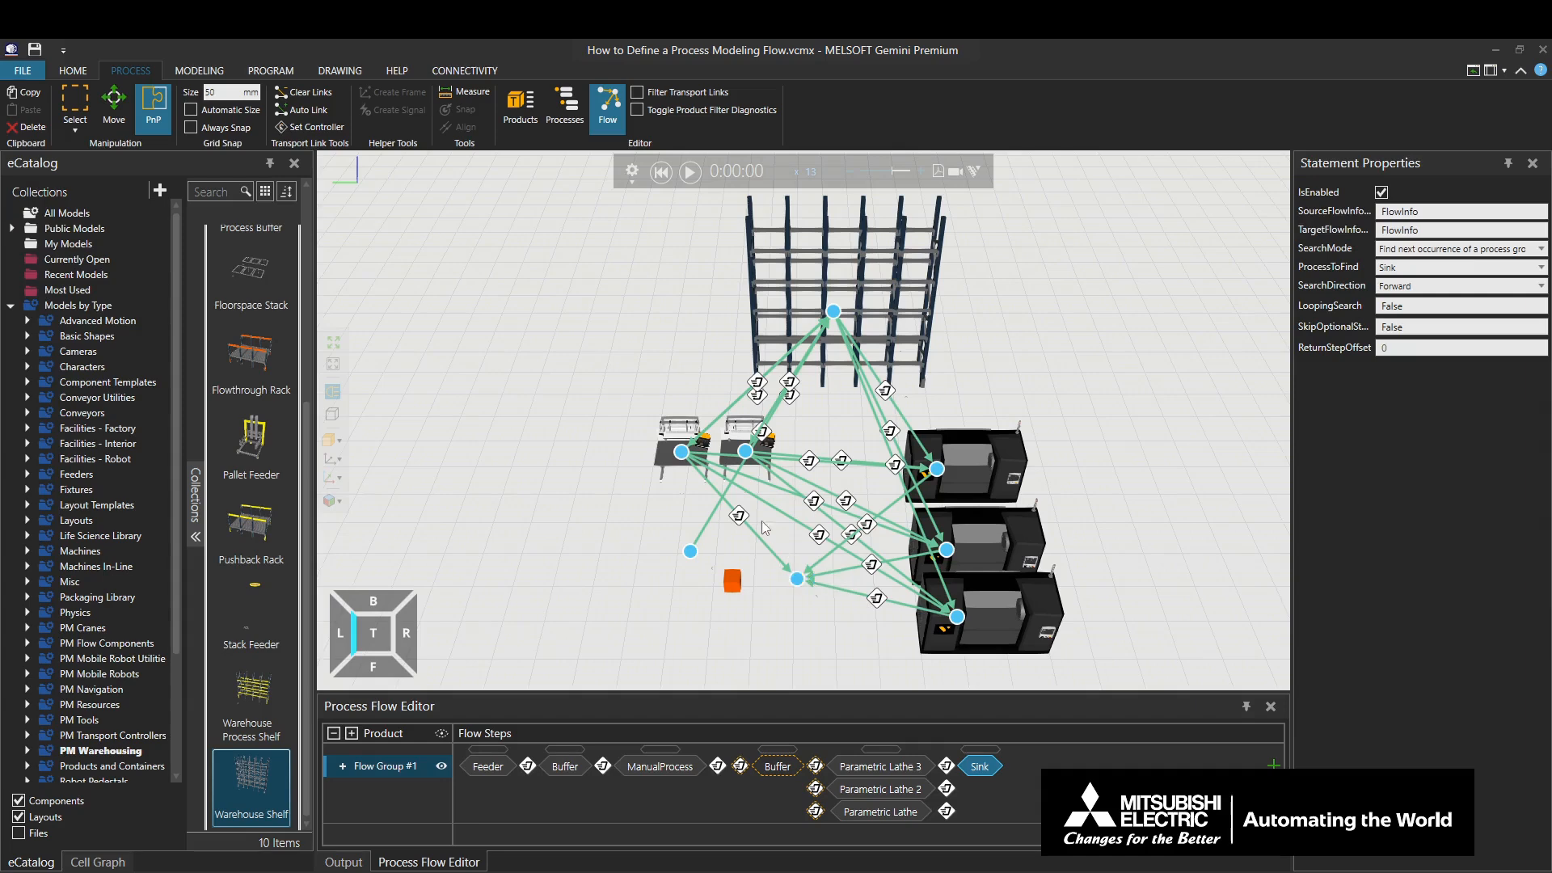
left_click_drag(745, 451, 797, 579)
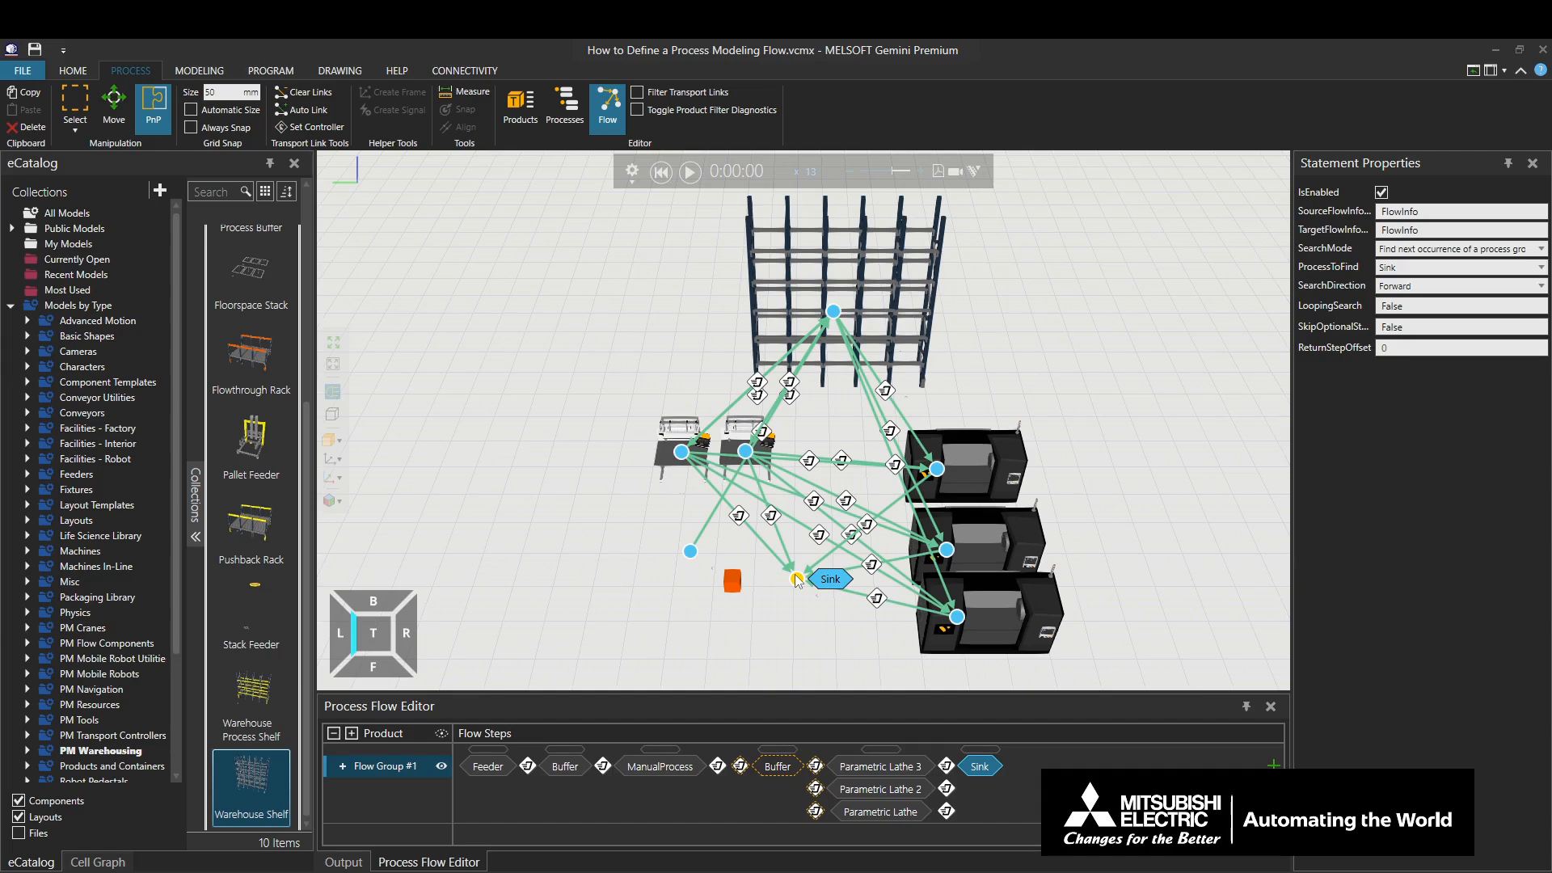
- Turn off the process flow display and run the simulation
left_click(1125, 419)
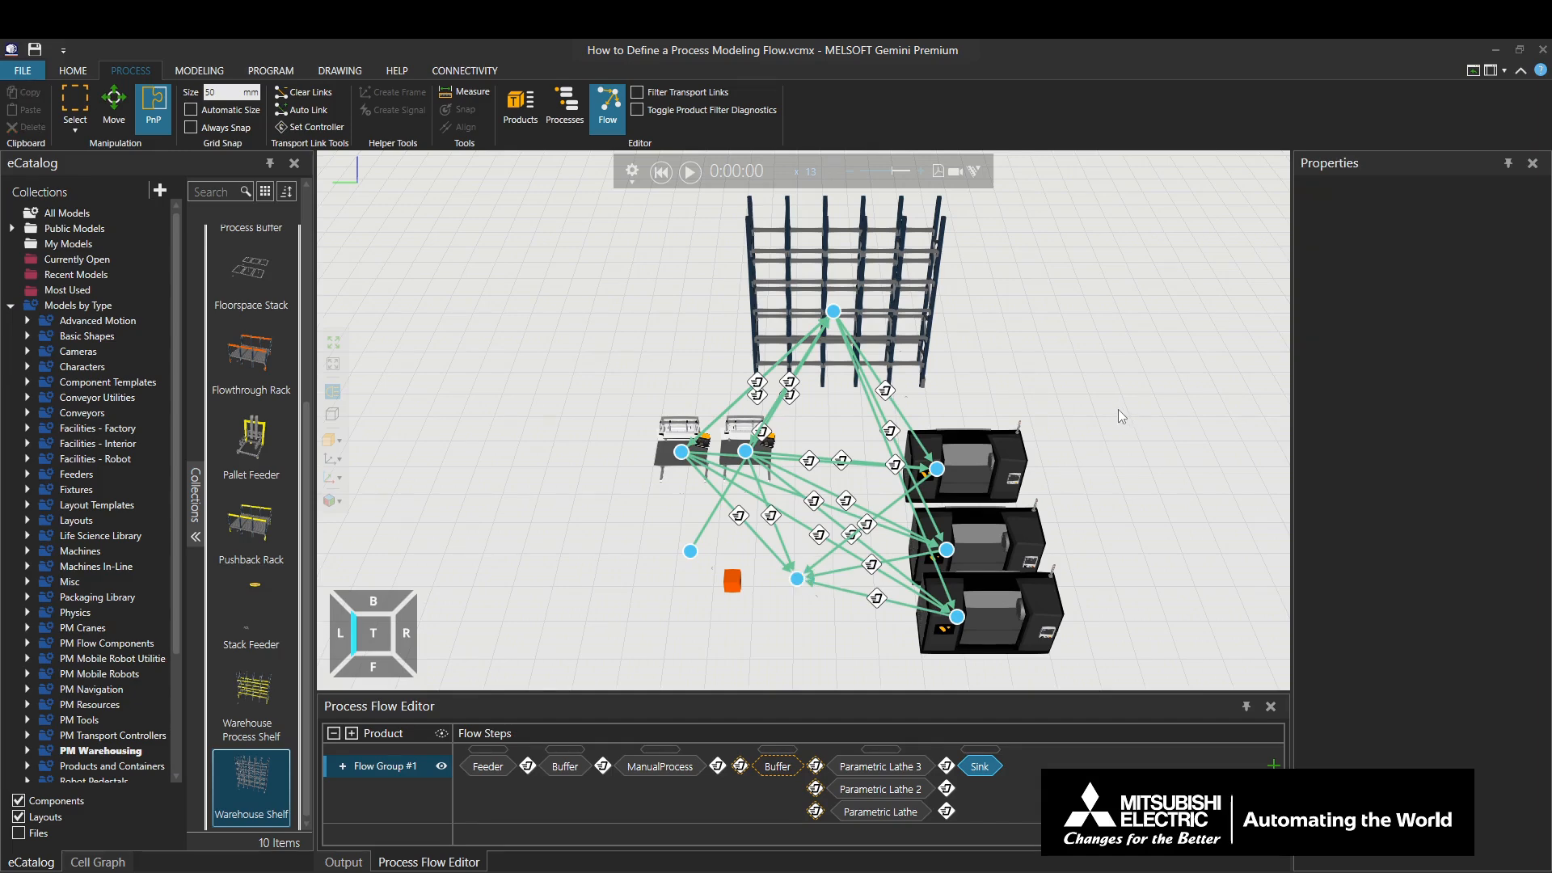
left_click(607, 110)
left_click(690, 172)
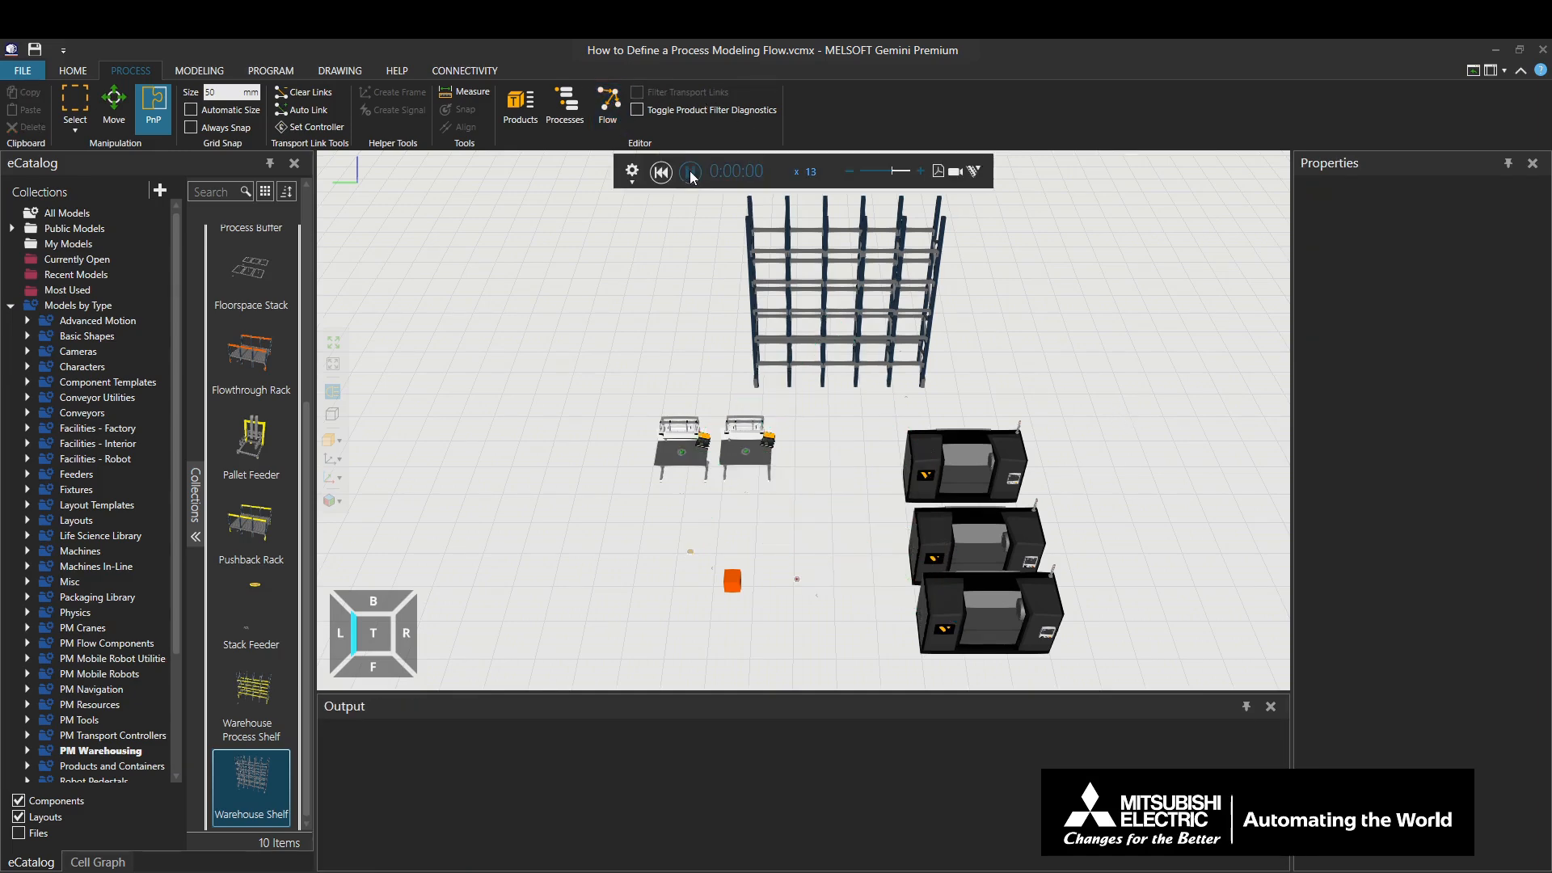